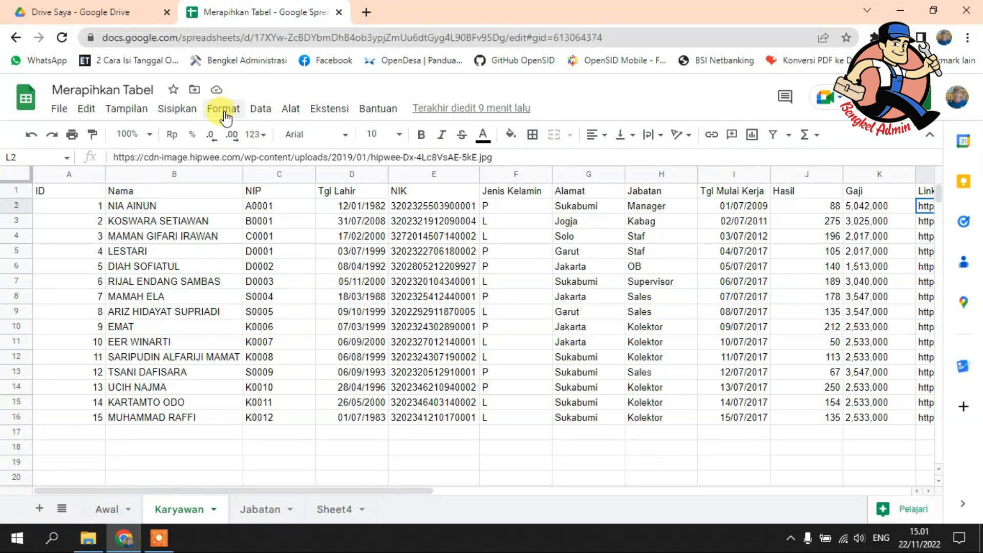
pyautogui.click(220, 112)
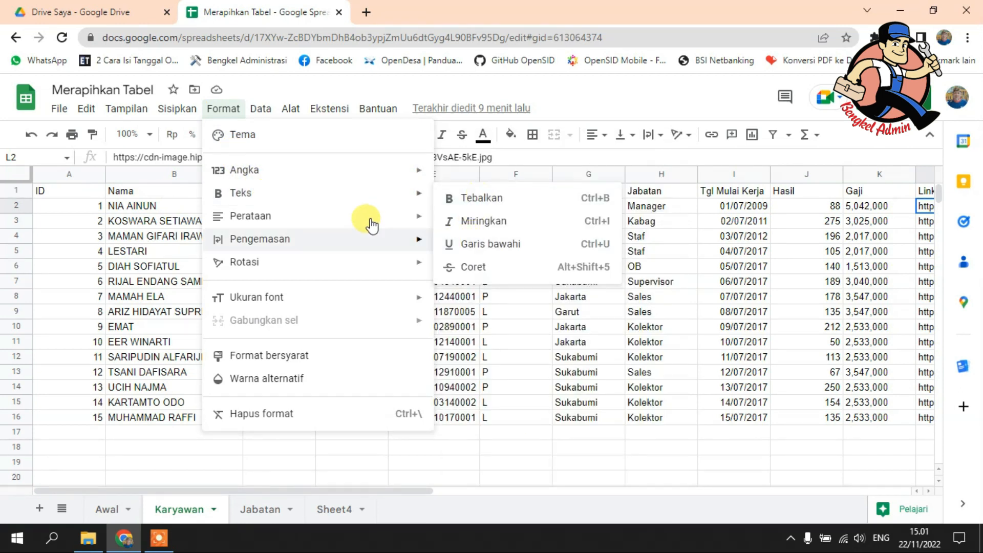
pyautogui.moveTo(375, 277)
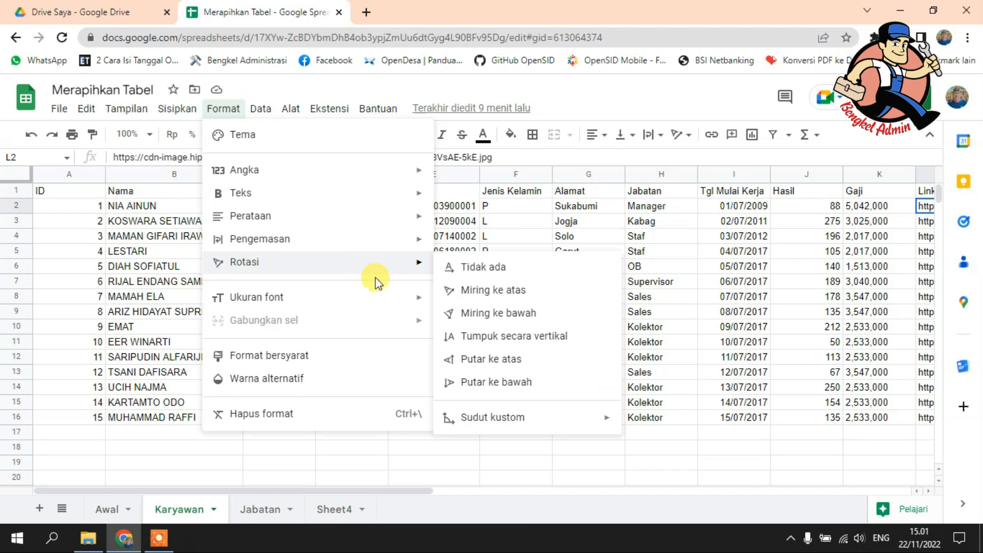
pyautogui.moveTo(382, 307)
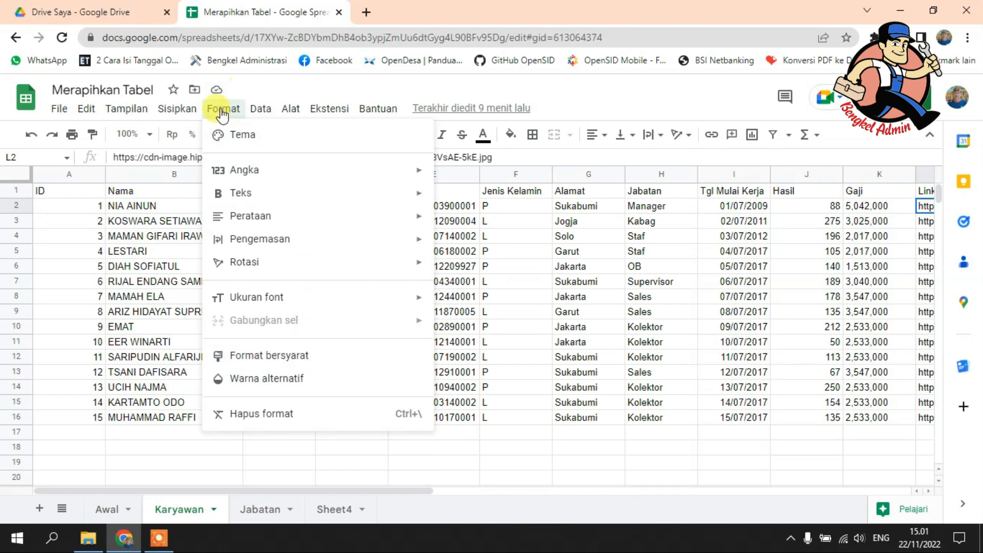
pyautogui.click(604, 92)
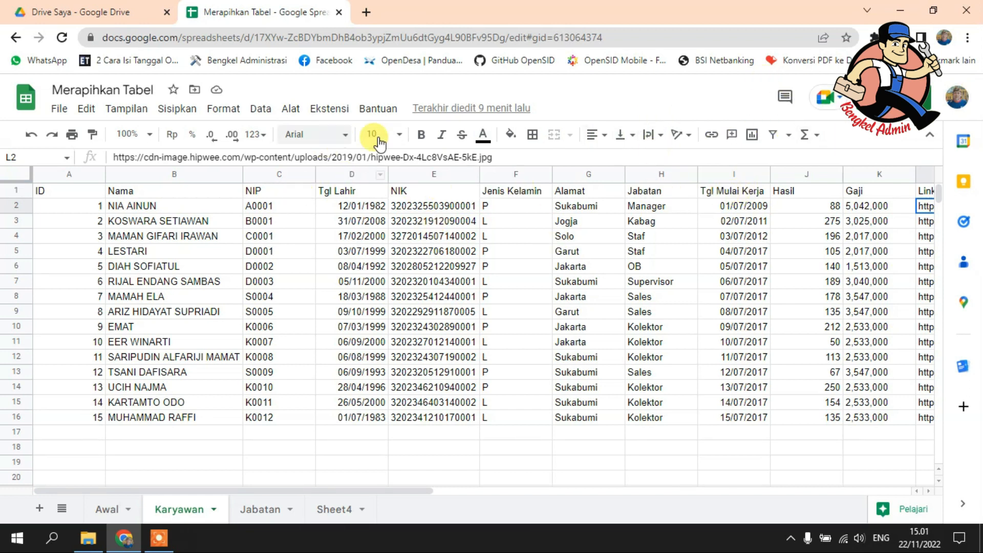
pyautogui.click(221, 111)
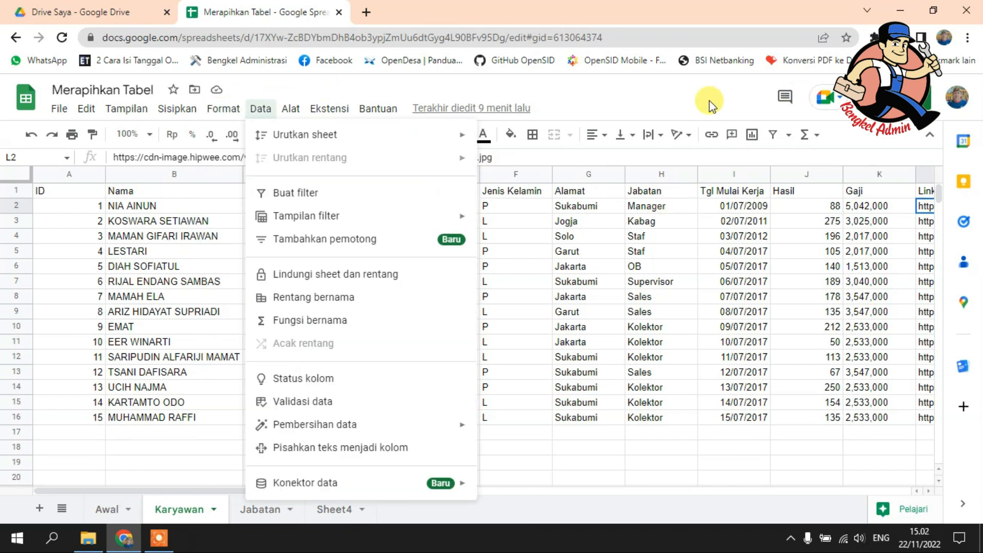
pyautogui.click(686, 88)
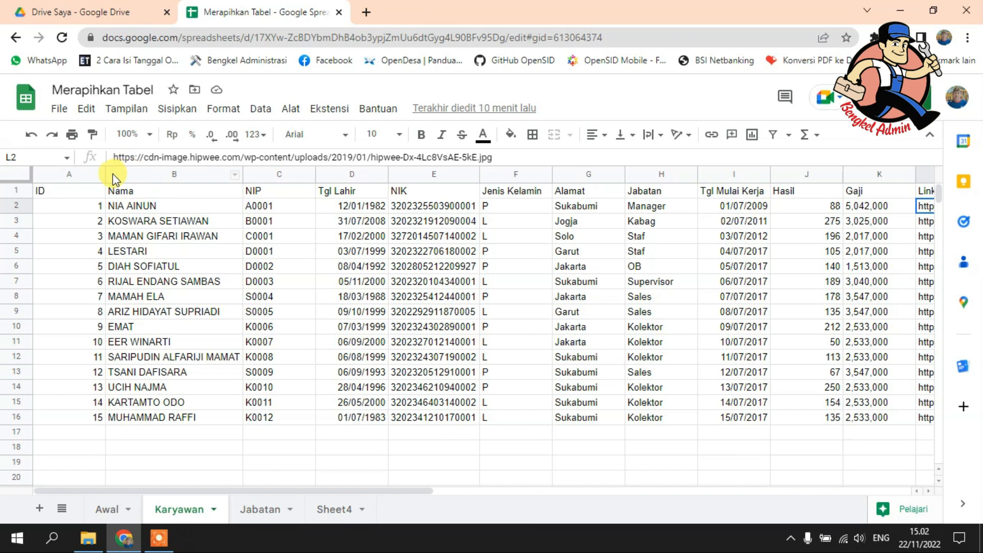
# Step: Narrow the ID column and fit the widths of columns B through L to their contents
pyautogui.moveTo(105, 175); pyautogui.dragTo(68, 175)
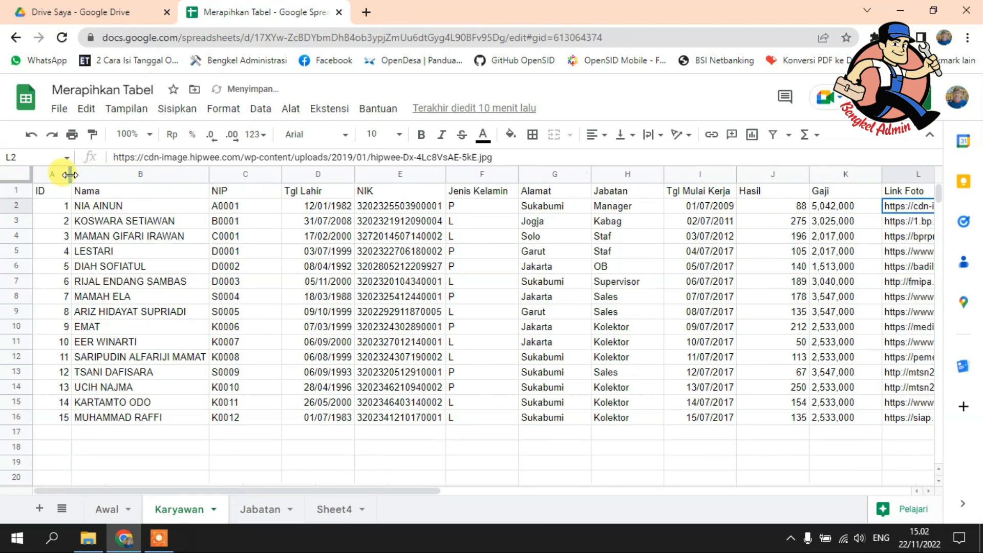
pyautogui.click(209, 176)
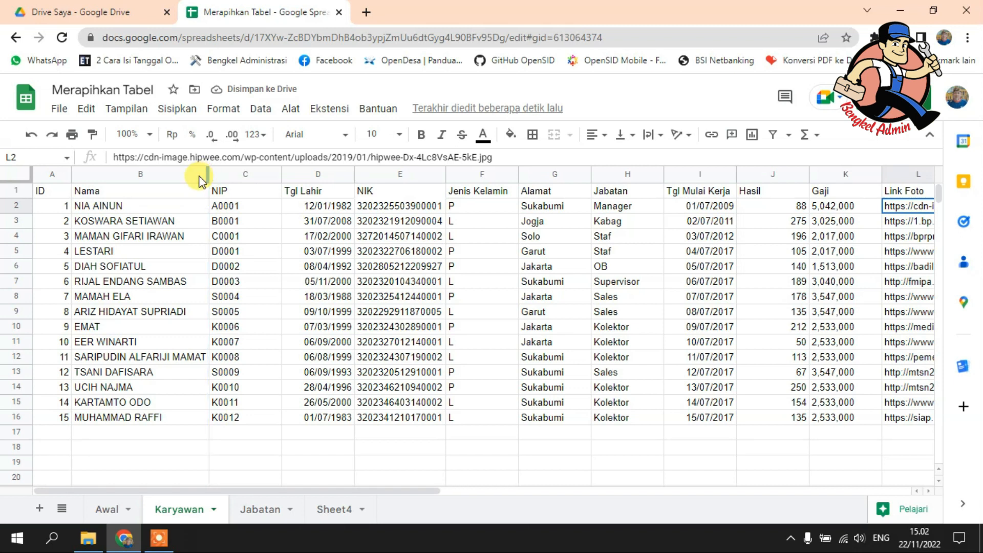
pyautogui.moveTo(134, 174); pyautogui.dragTo(230, 174)
pyautogui.moveTo(750, 172); pyautogui.dragTo(892, 176)
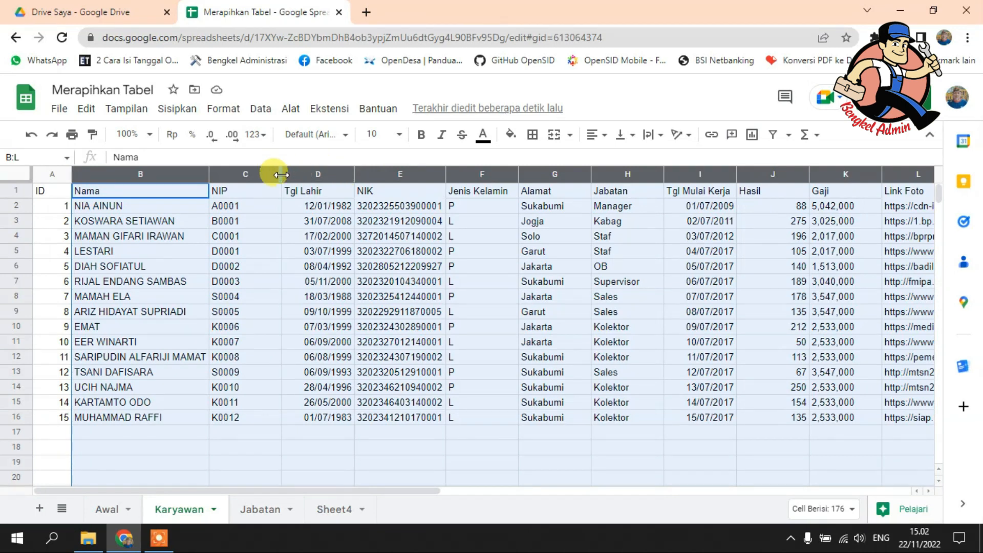
pyautogui.moveTo(281, 174); pyautogui.dragTo(281, 175)
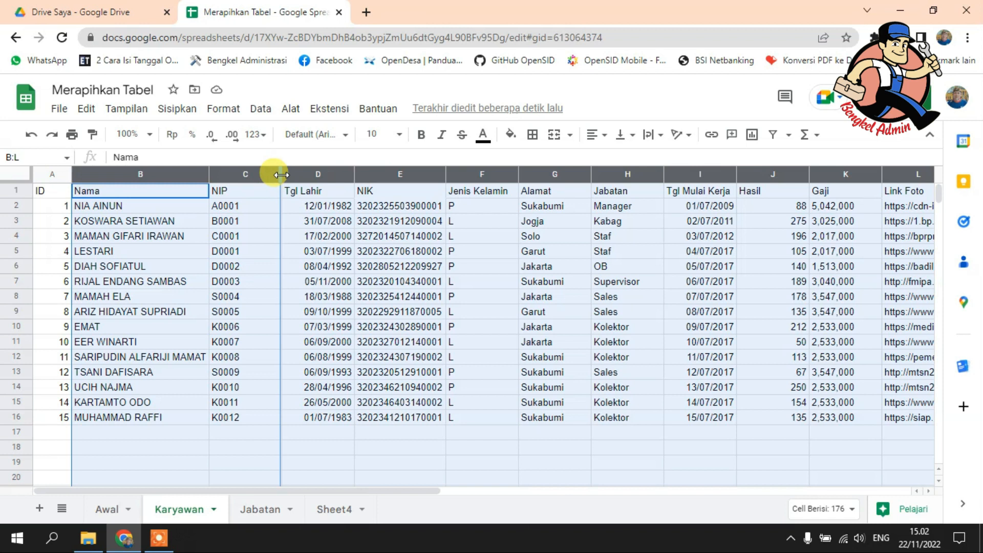
pyautogui.doubleClick(281, 175)
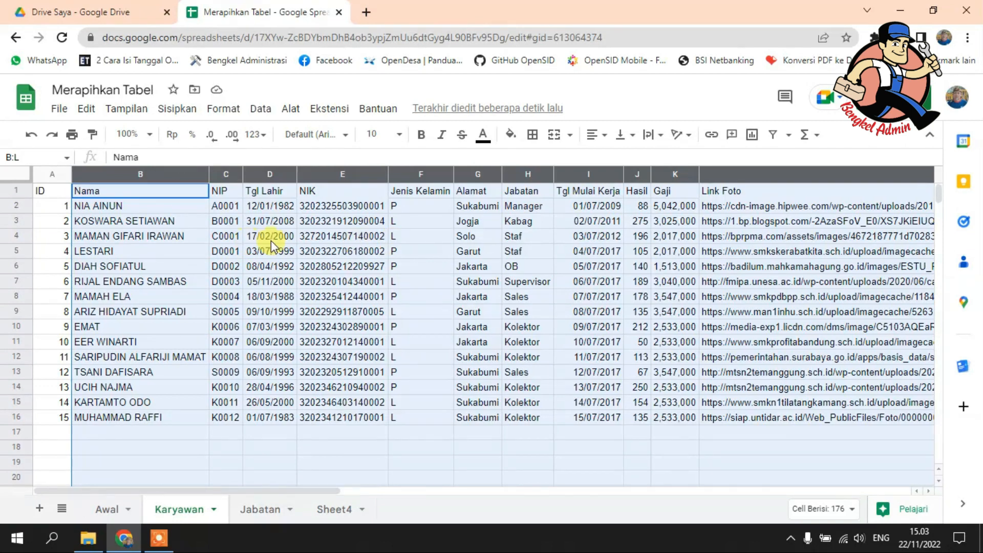
pyautogui.click(331, 237)
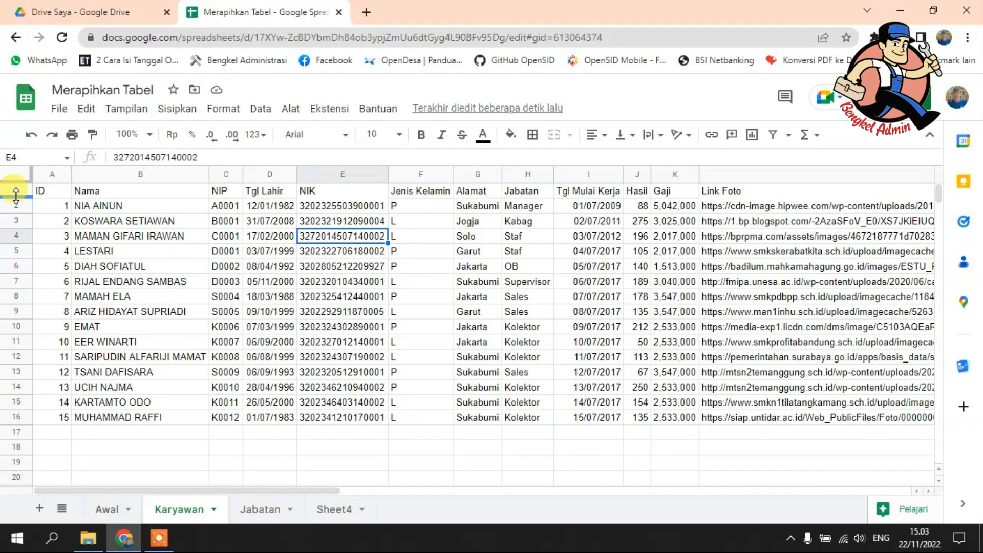
# Step: Make header row 1 about twice as tall and center its text horizontally and vertically
pyautogui.moveTo(16, 196); pyautogui.dragTo(16, 213)
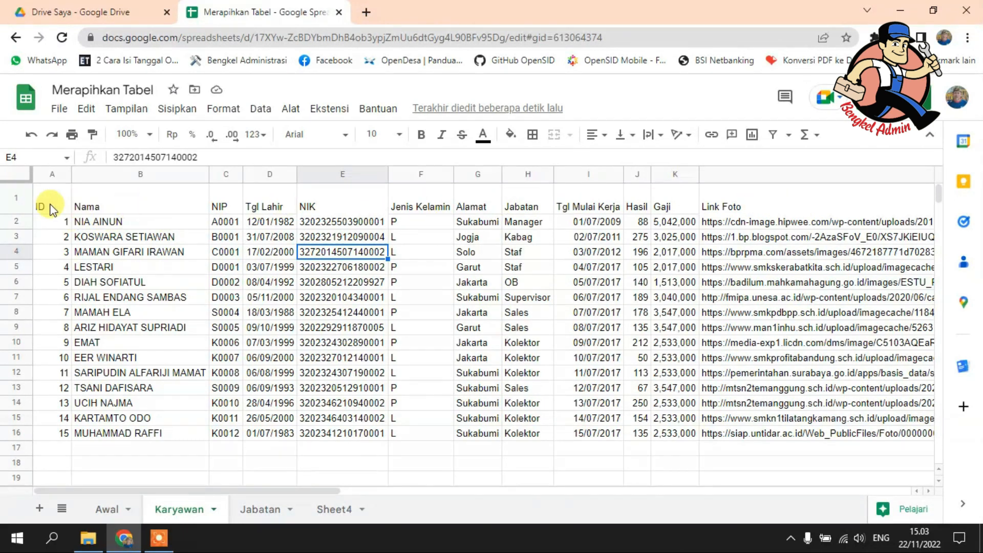
pyautogui.click(15, 202)
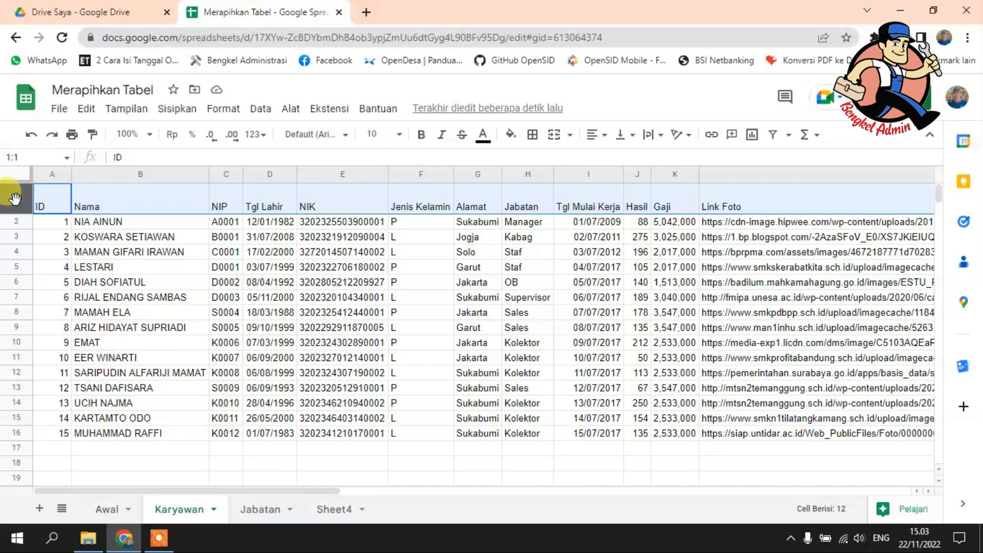
pyautogui.click(605, 137)
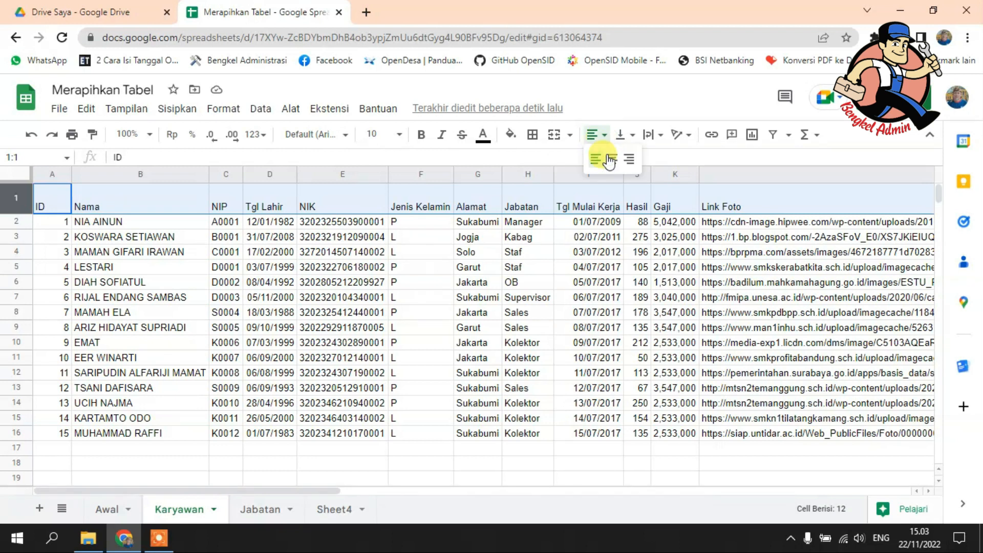
pyautogui.click(612, 160)
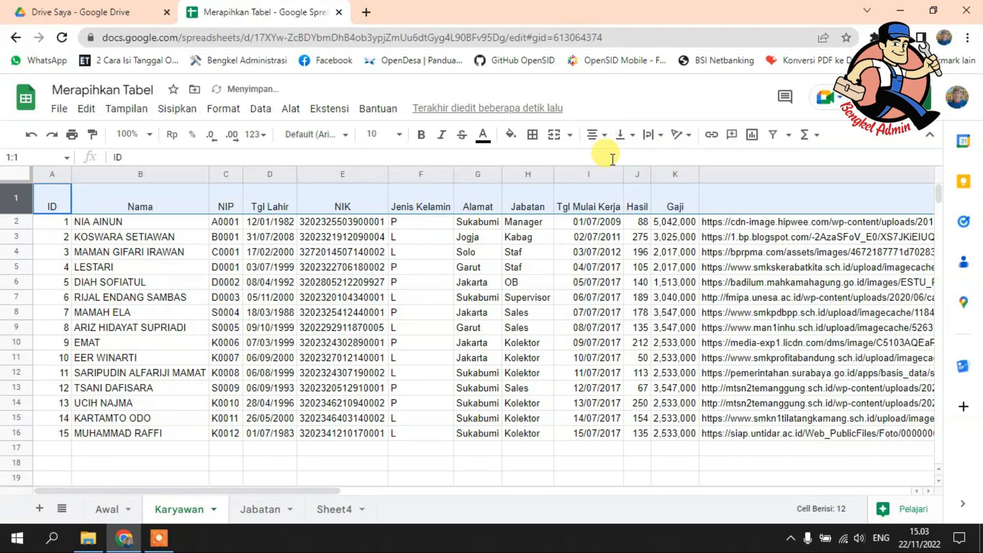
pyautogui.click(632, 136)
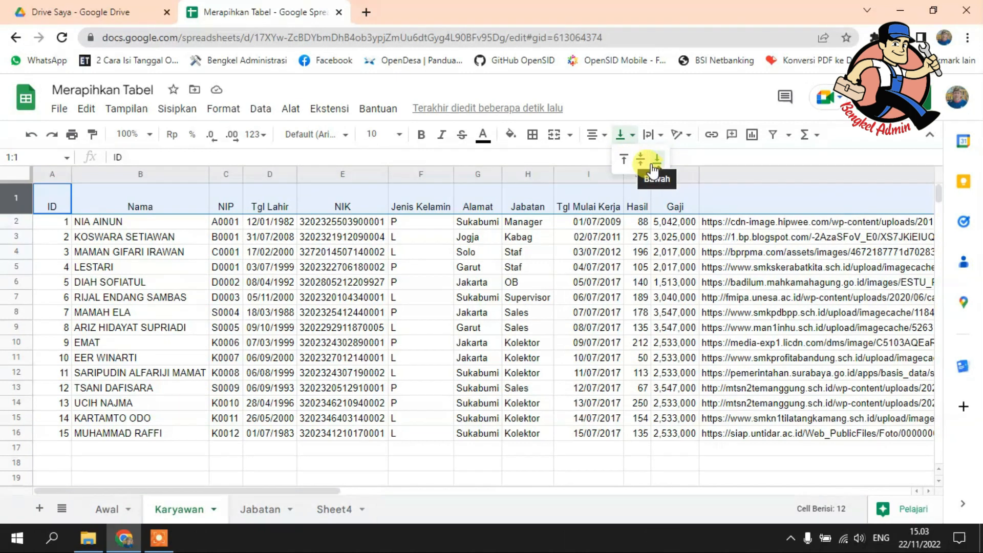
pyautogui.click(642, 159)
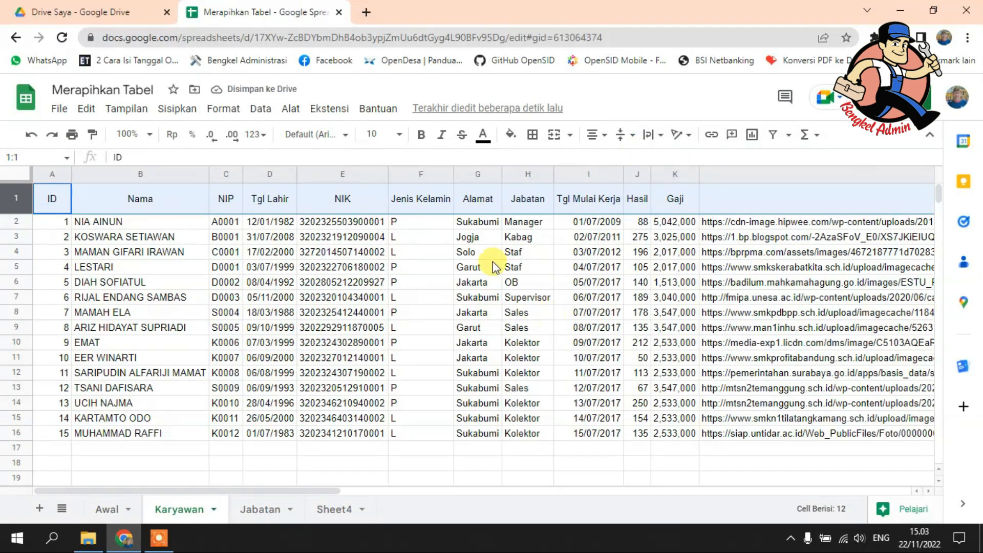
pyautogui.click(434, 281)
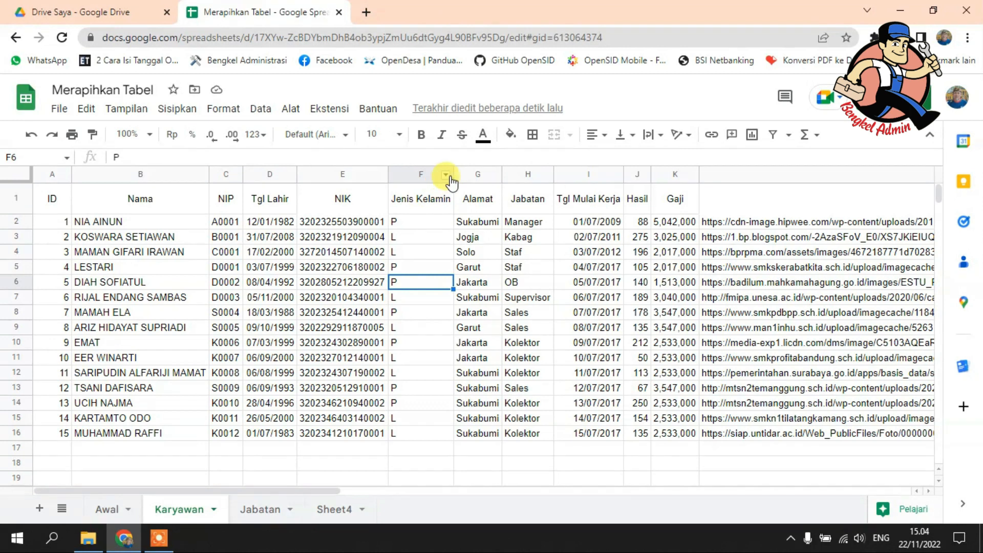
# Step: Narrow the Jenis Kelamin column to less than its heading's width and center its contents horizontally
pyautogui.moveTo(452, 174); pyautogui.dragTo(421, 174)
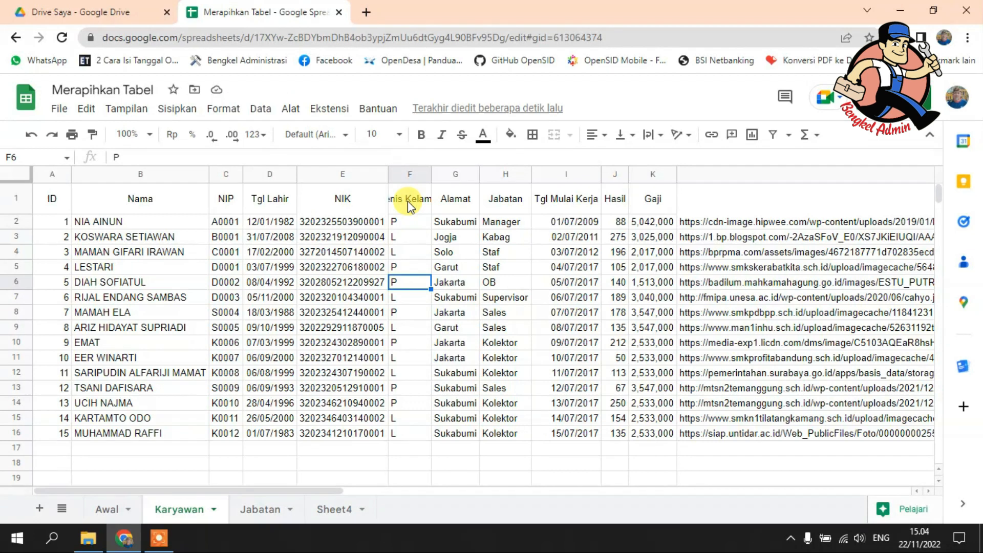
pyautogui.click(410, 175)
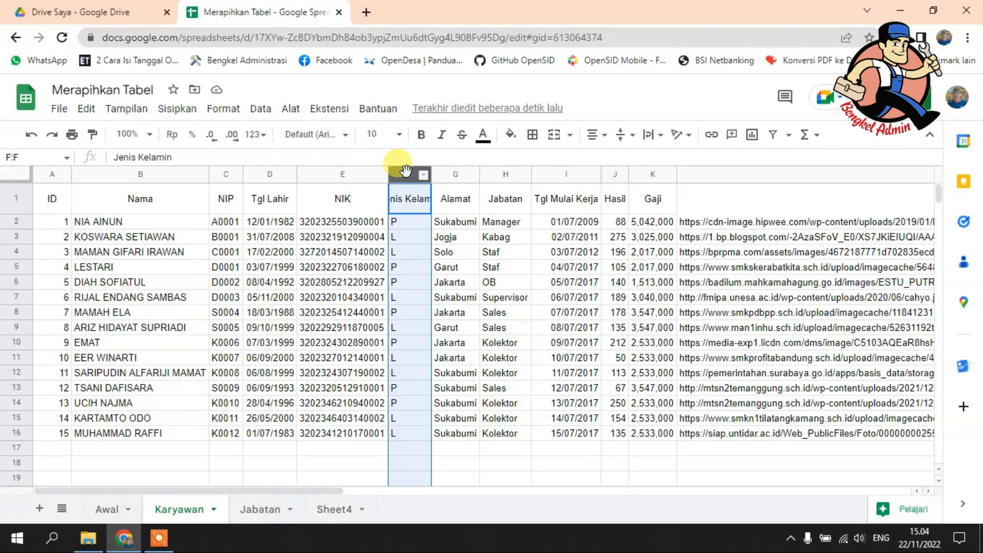
pyautogui.click(592, 135)
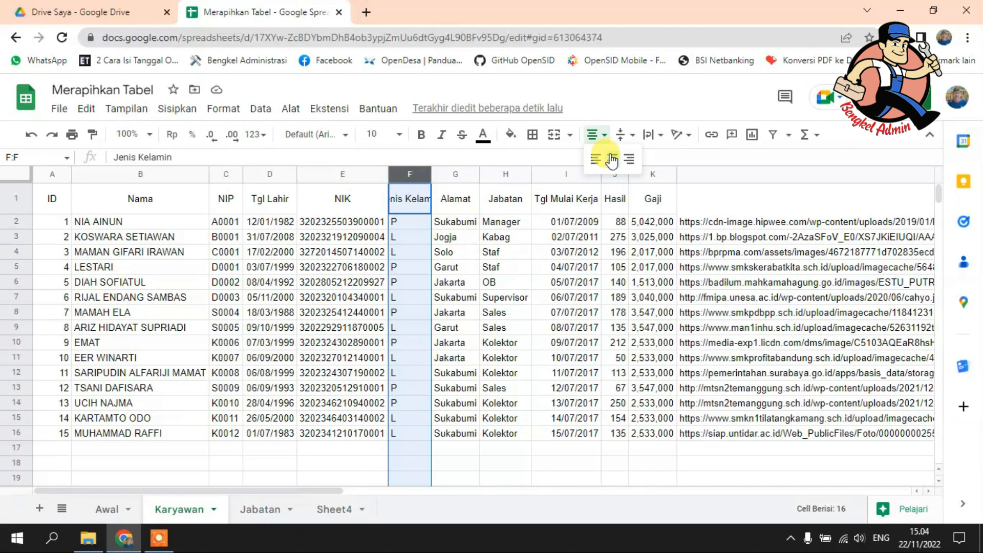
pyautogui.click(611, 160)
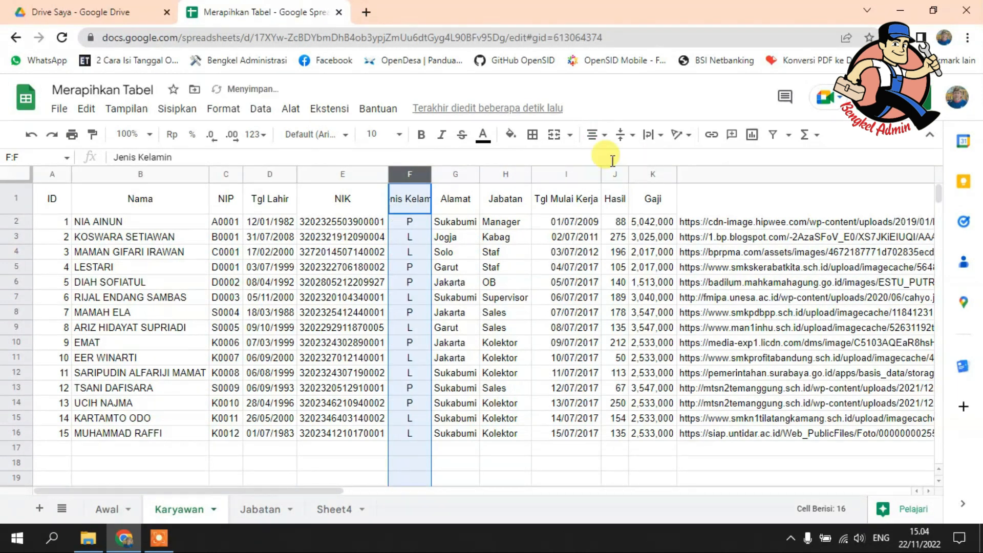
pyautogui.click(501, 234)
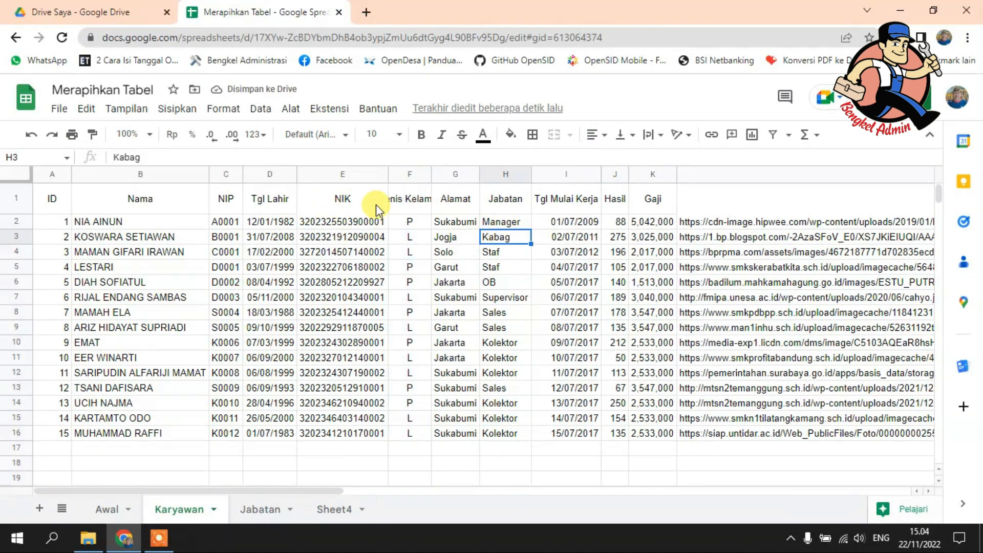
# Step: Turn on text wrapping for the whole header row 1
pyautogui.click(8, 198)
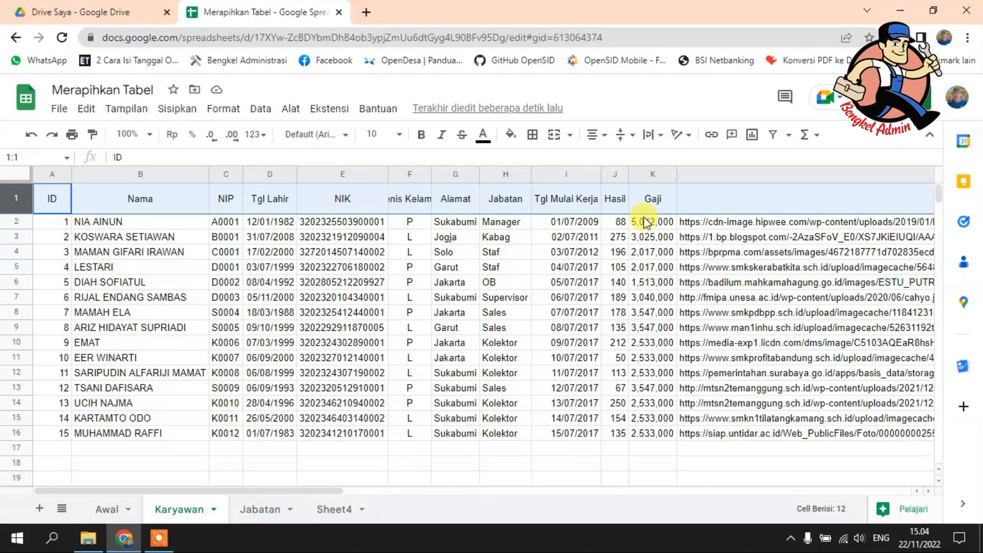
pyautogui.click(656, 142)
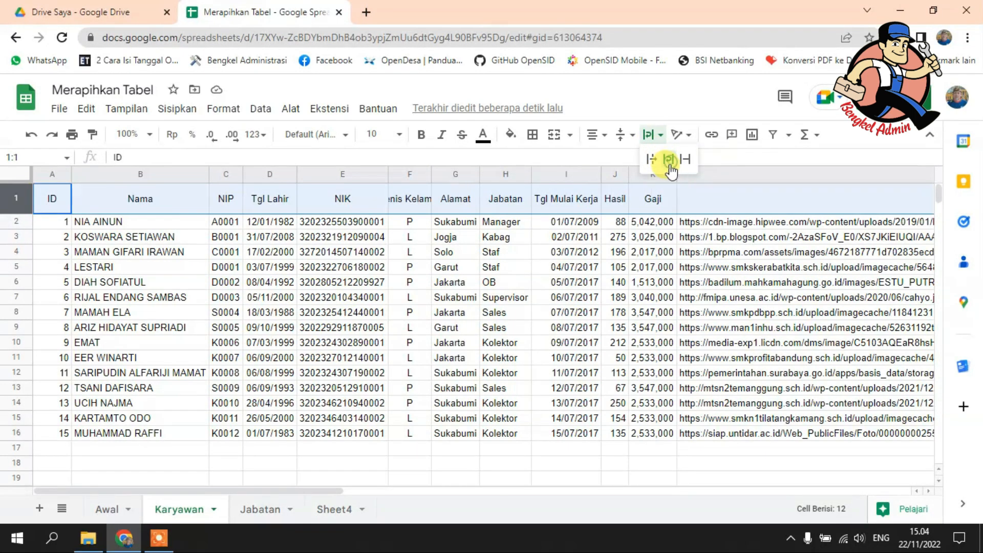
pyautogui.click(668, 160)
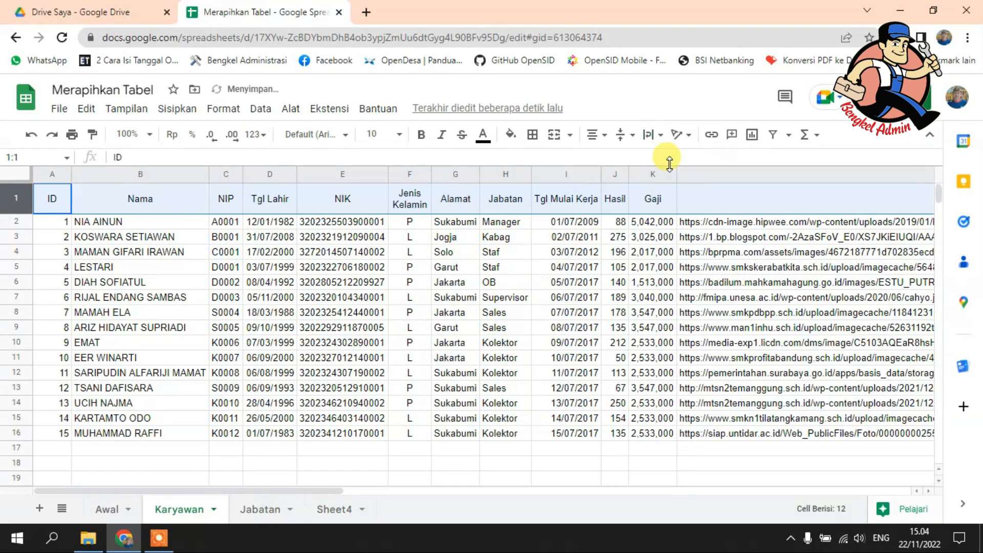
pyautogui.click(439, 330)
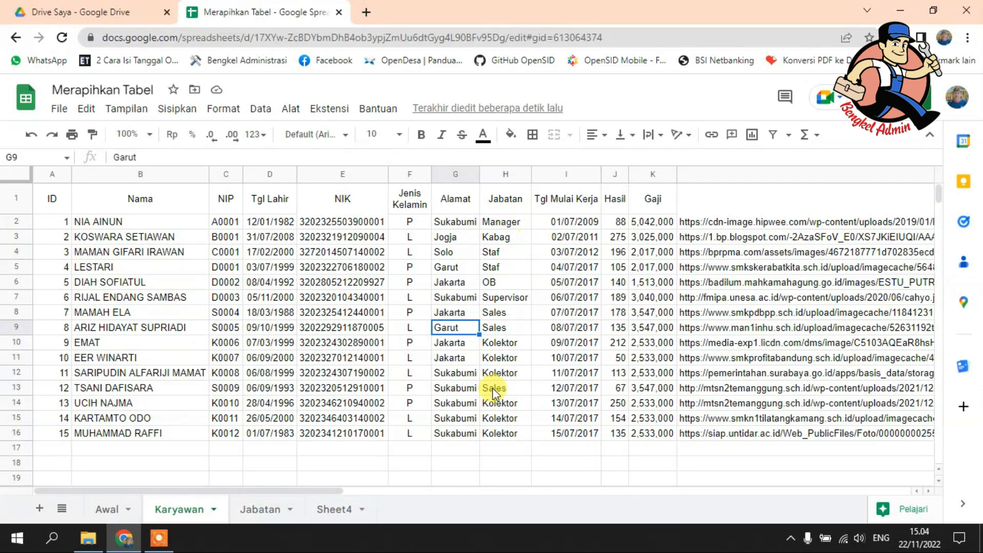
# Step: Narrow the Link Foto column to slightly wider than its heading text
pyautogui.moveTo(308, 489); pyautogui.dragTo(558, 470)
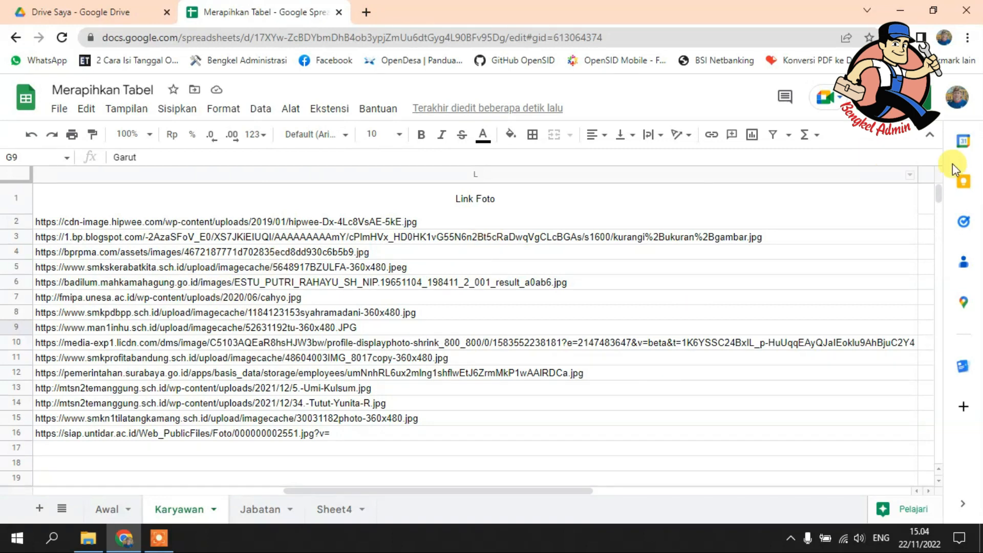
pyautogui.moveTo(916, 169); pyautogui.dragTo(122, 210)
pyautogui.moveTo(377, 492); pyautogui.dragTo(232, 492)
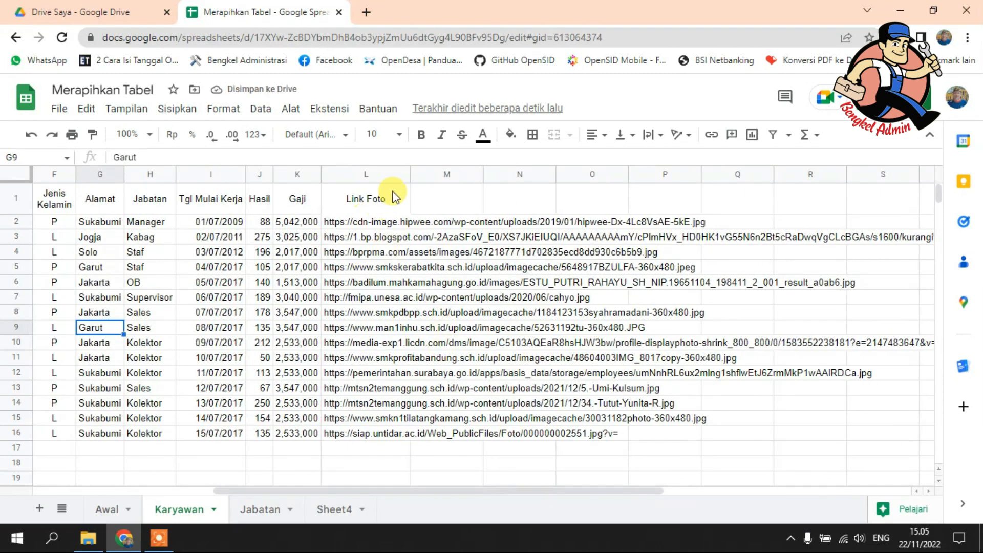
pyautogui.moveTo(411, 171); pyautogui.dragTo(388, 174)
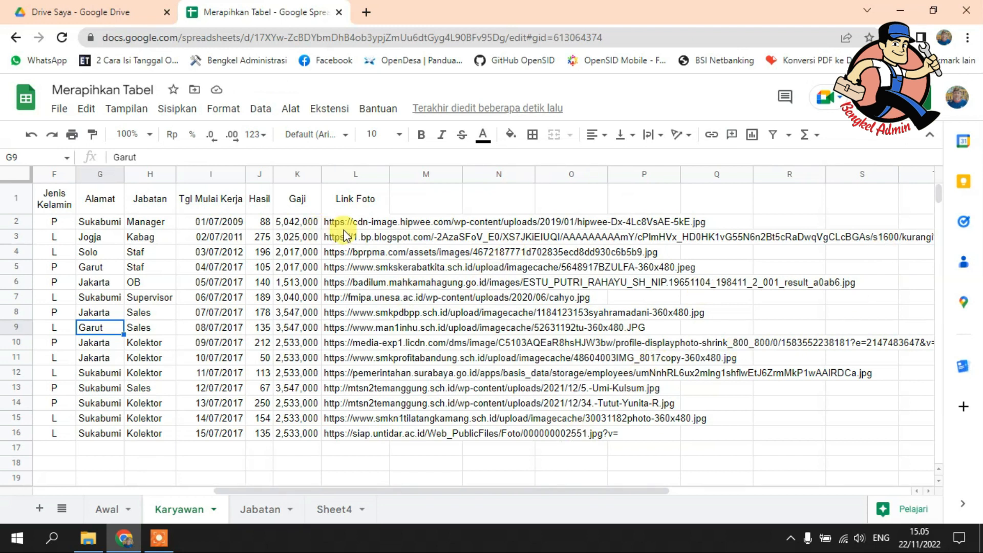
# Step: Enter the test text "yt" in cell M2 beside the first photo link and clear the cell again
pyautogui.click(427, 226)
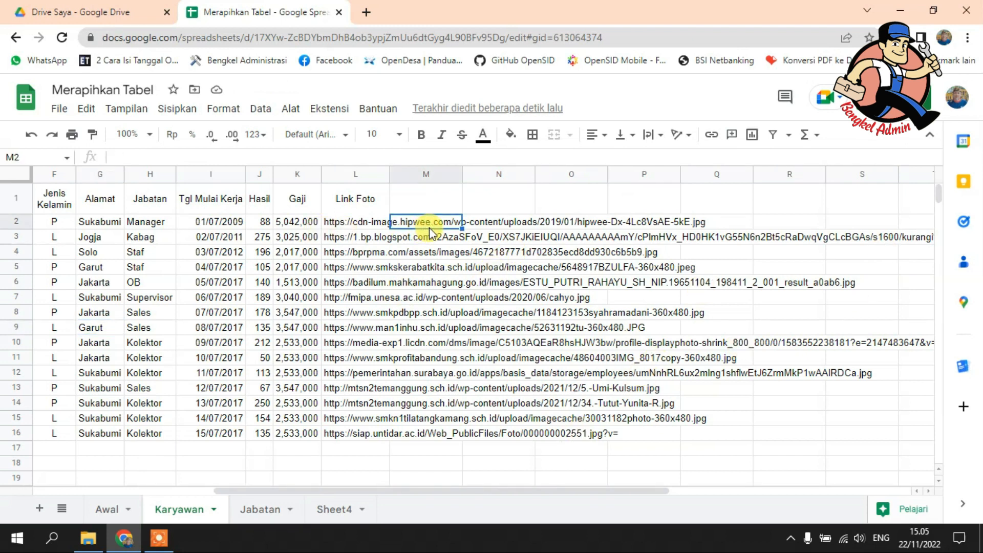
pyautogui.write('yt')
pyautogui.click(450, 297)
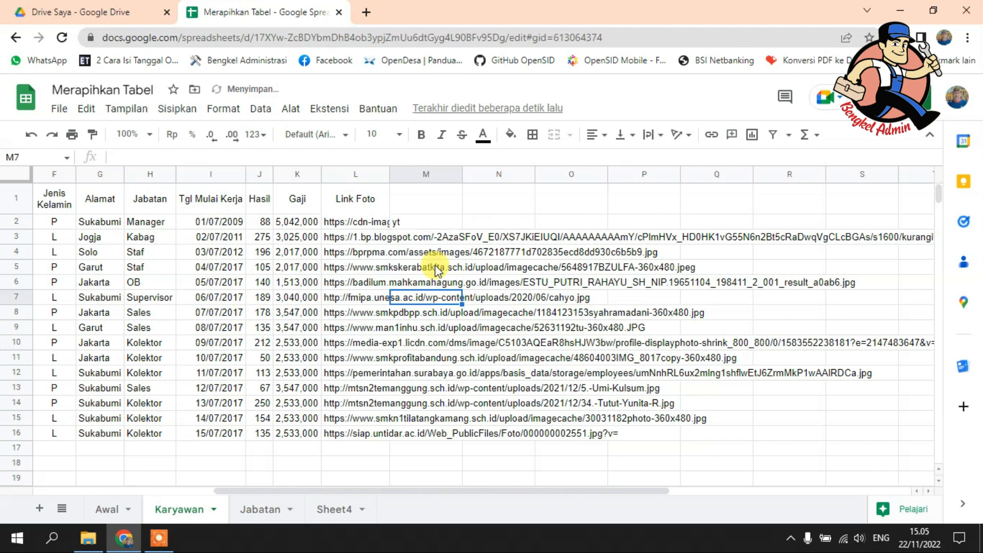
pyautogui.click(421, 225)
pyautogui.press('Delete')
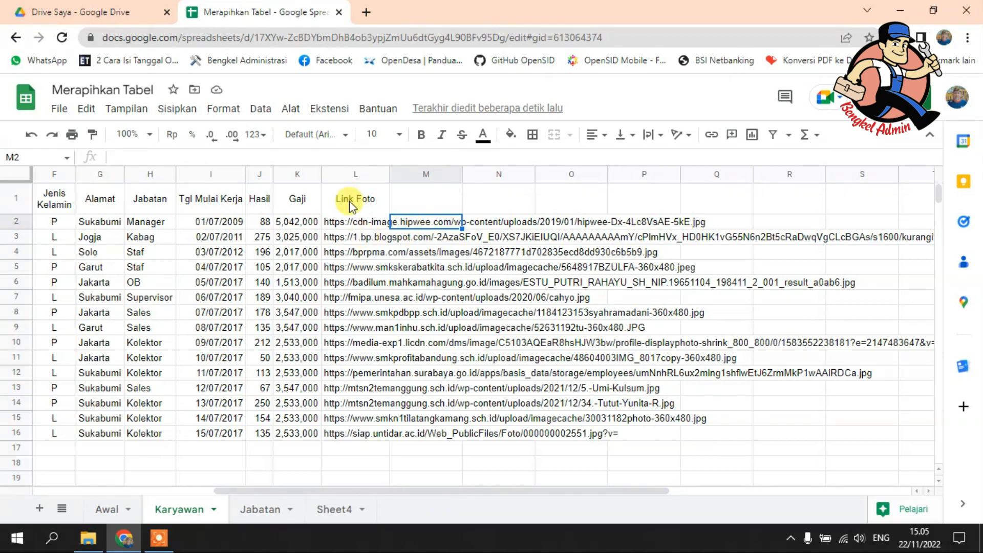
# Step: Set the text wrapping of the whole Link Foto column to Klip so the long links are cut off at the cell edge
pyautogui.click(353, 170)
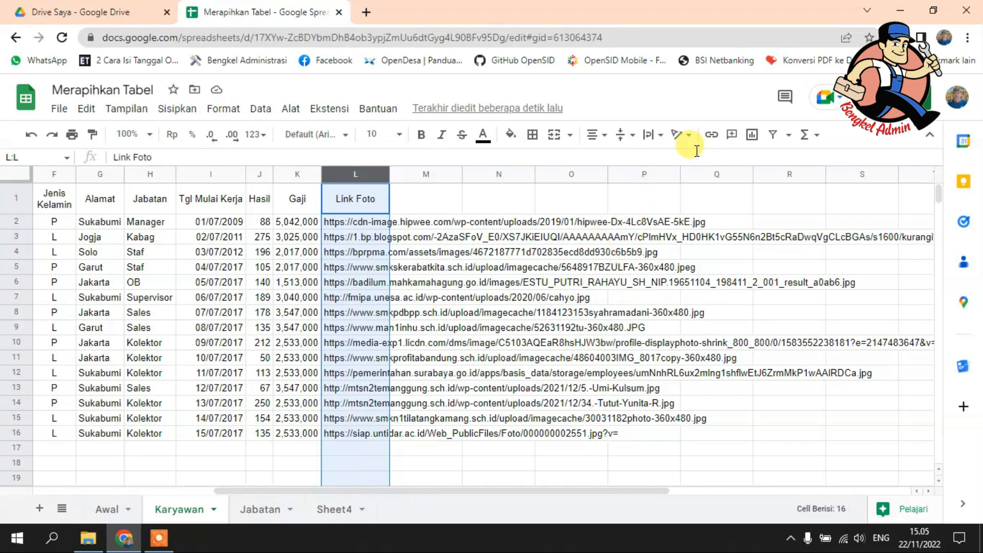
pyautogui.click(660, 136)
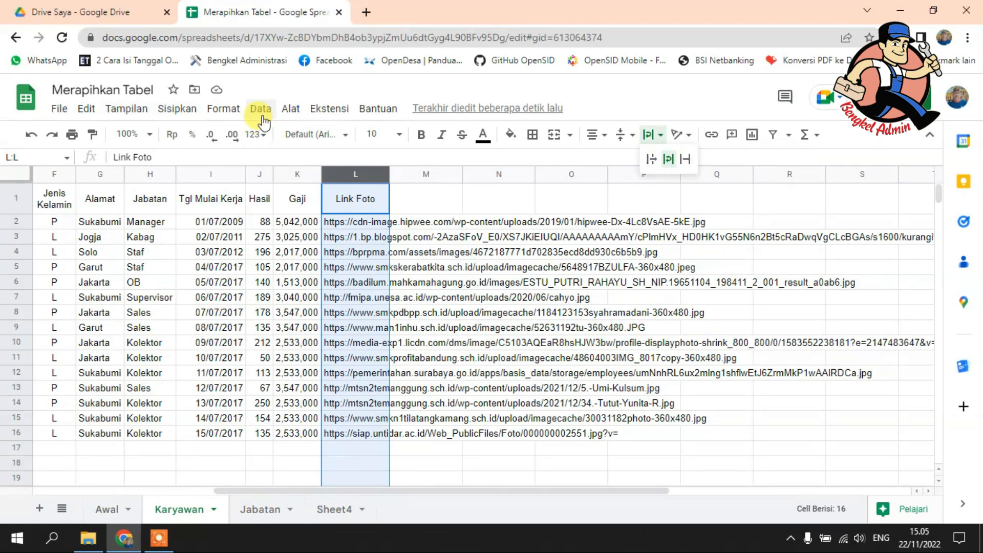
pyautogui.click(228, 109)
pyautogui.moveTo(274, 239)
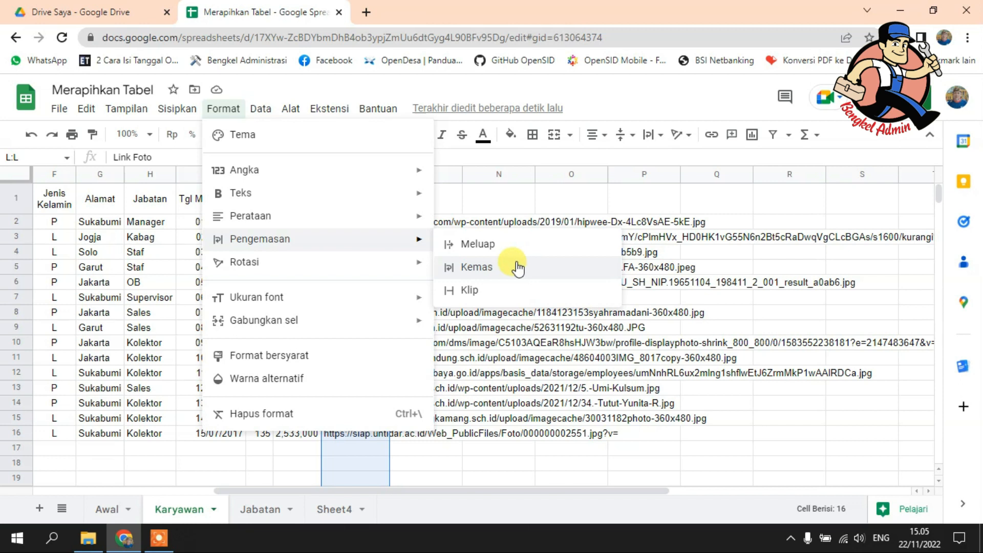
pyautogui.click(483, 295)
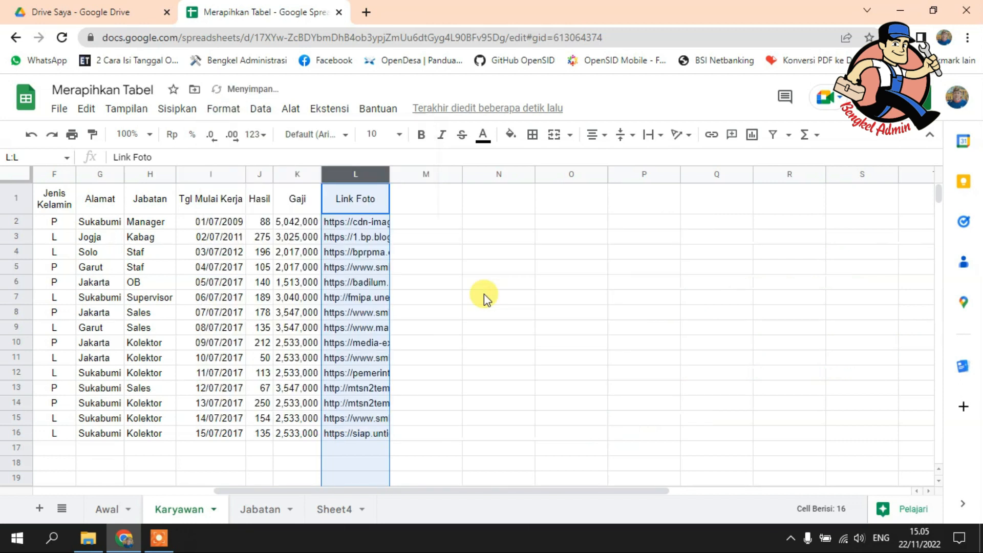
pyautogui.click(484, 294)
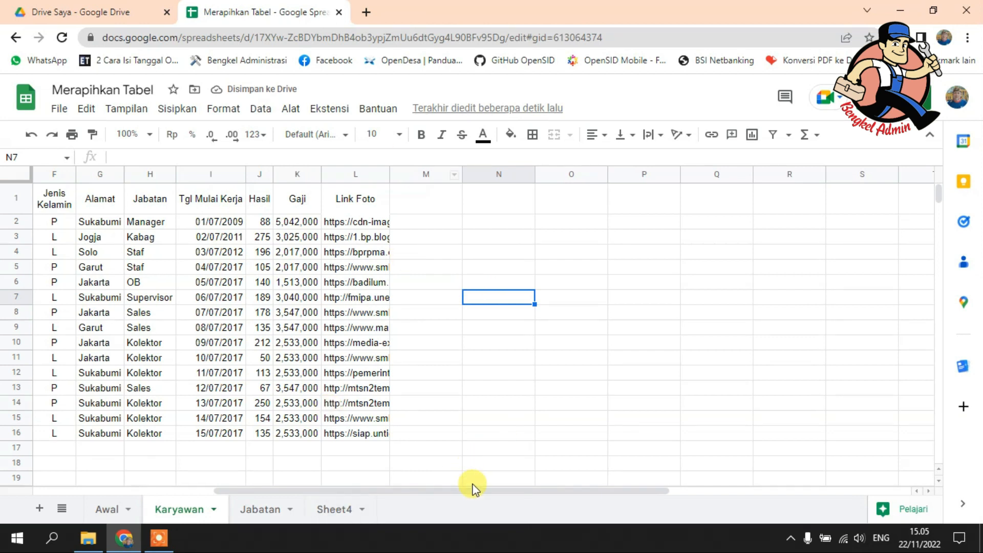
# Step: Center the contents of the whole ID column horizontally
pyautogui.moveTo(434, 488); pyautogui.dragTo(169, 512)
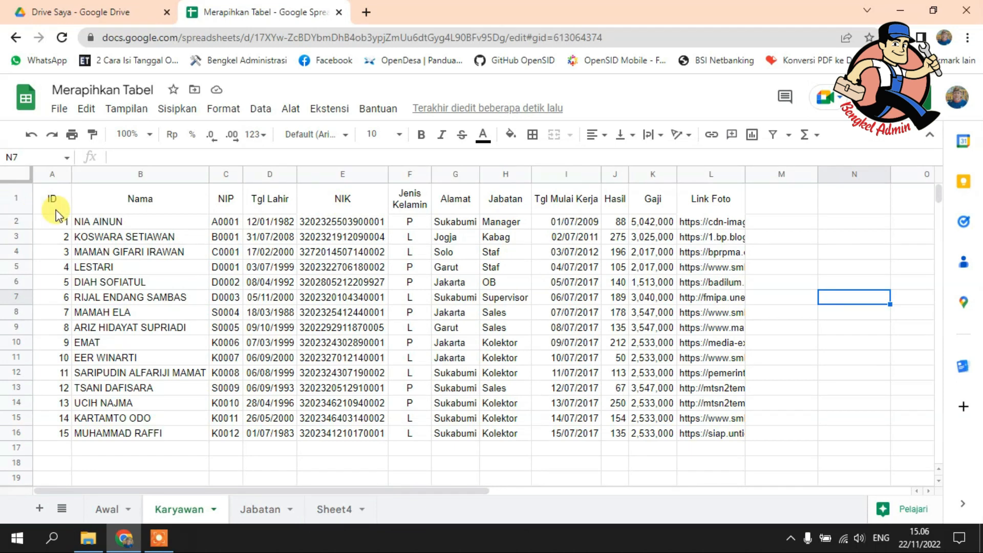
pyautogui.click(49, 173)
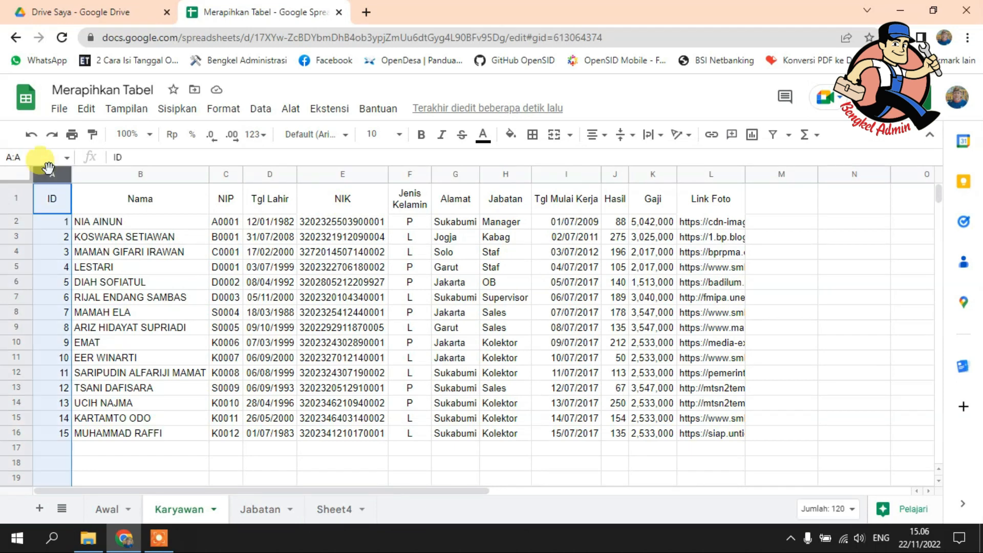
pyautogui.click(592, 135)
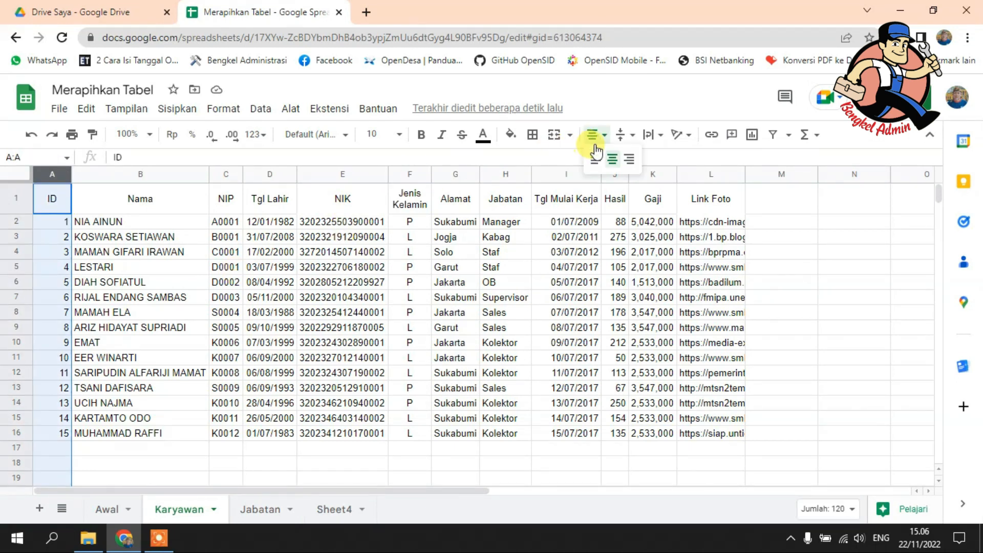
pyautogui.click(616, 163)
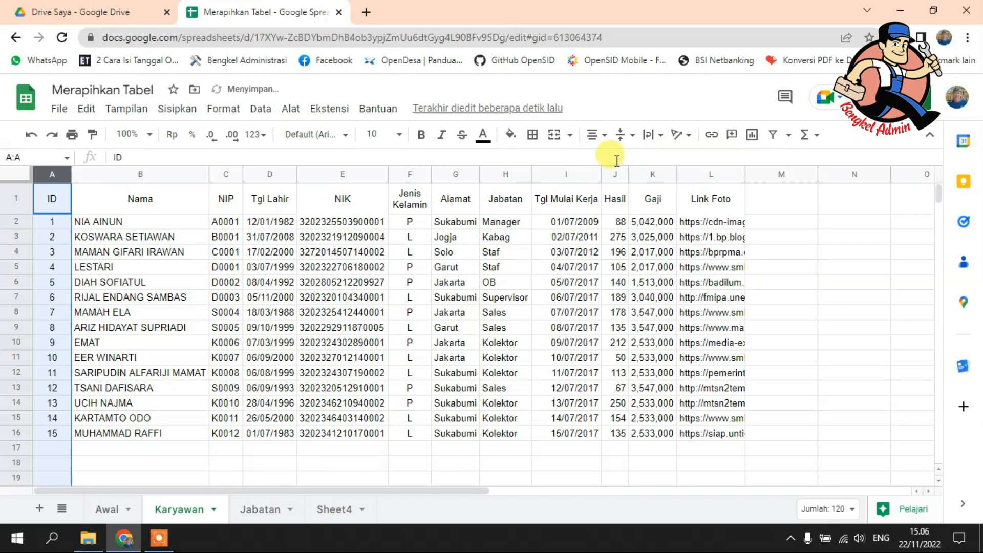
pyautogui.click(486, 292)
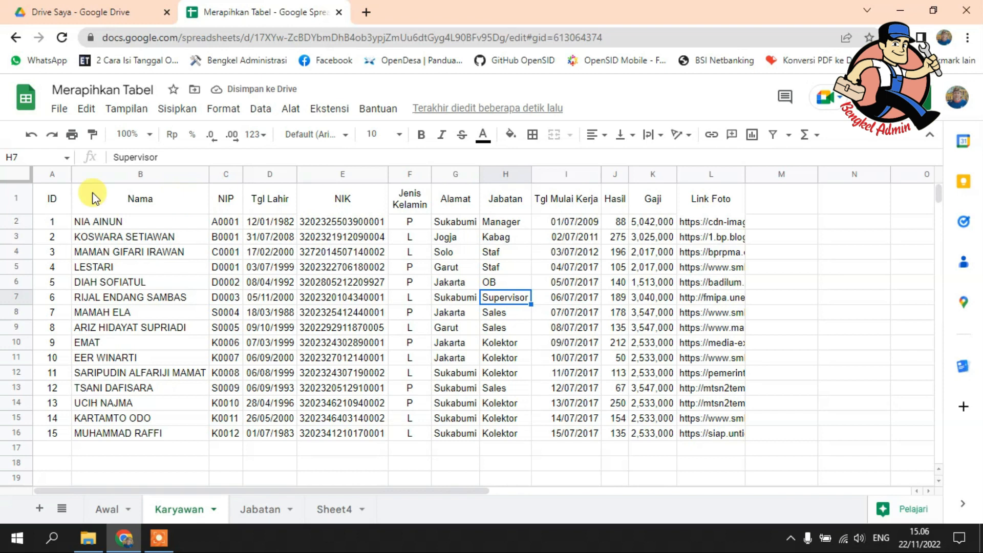
# Step: Fill the header cells A1:L1 with black and set their text color to white
pyautogui.click(50, 198)
pyautogui.moveTo(292, 202); pyautogui.dragTo(698, 190)
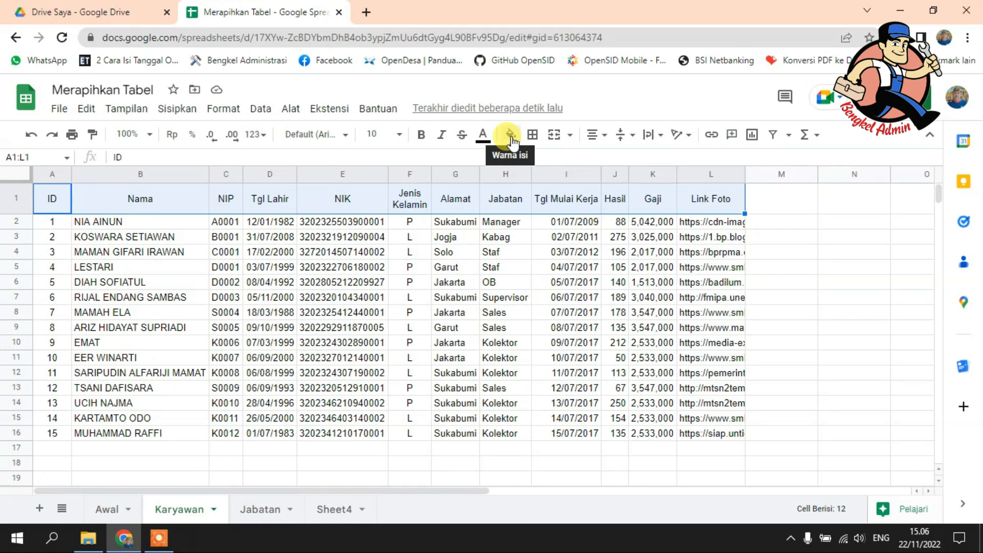
pyautogui.moveTo(50, 199); pyautogui.dragTo(409, 199)
pyautogui.moveTo(654, 199); pyautogui.dragTo(724, 200)
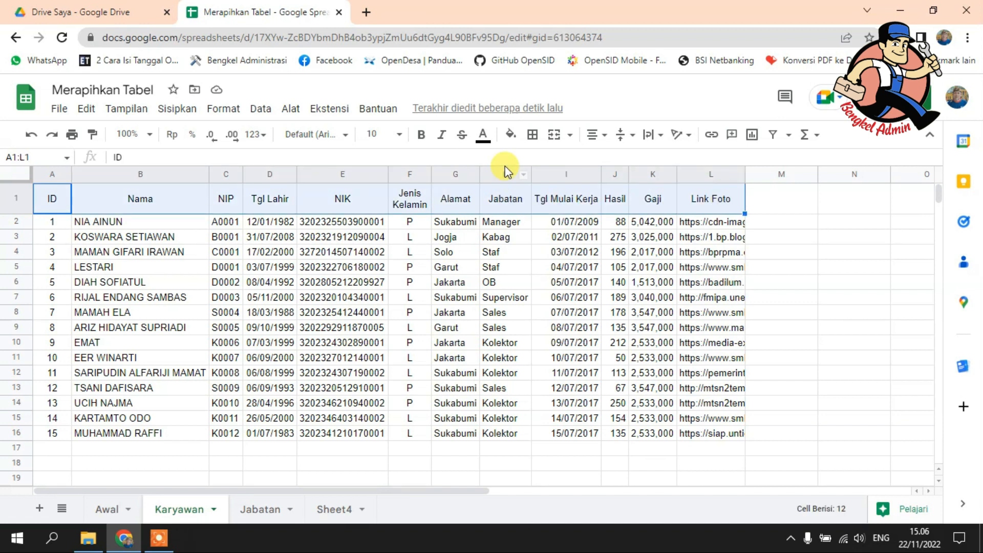
pyautogui.click(510, 135)
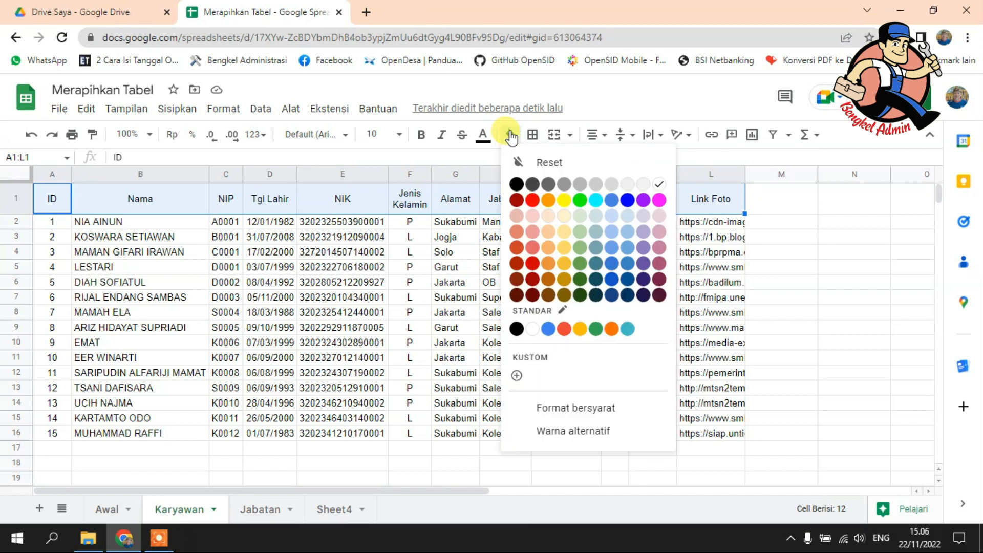
pyautogui.click(516, 184)
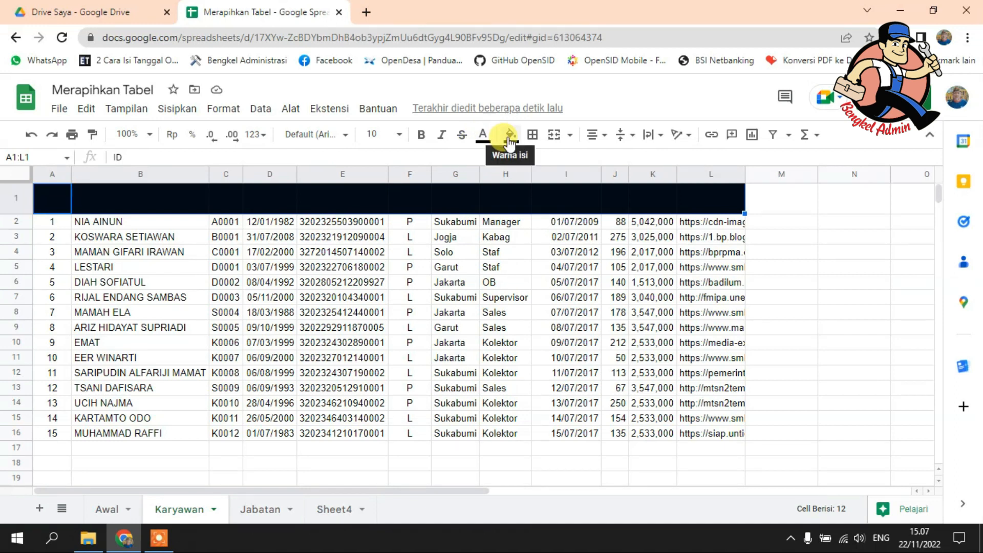
pyautogui.click(484, 139)
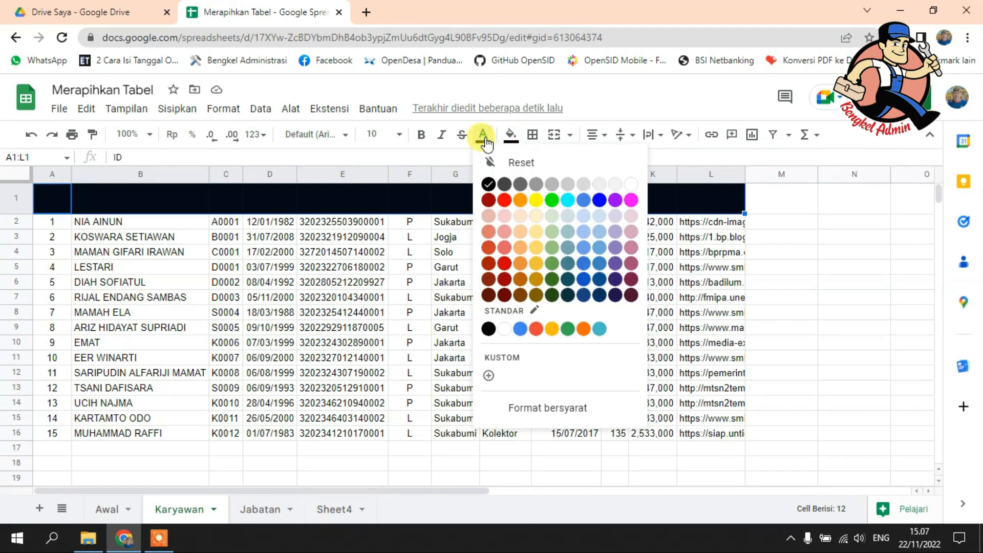
pyautogui.click(630, 185)
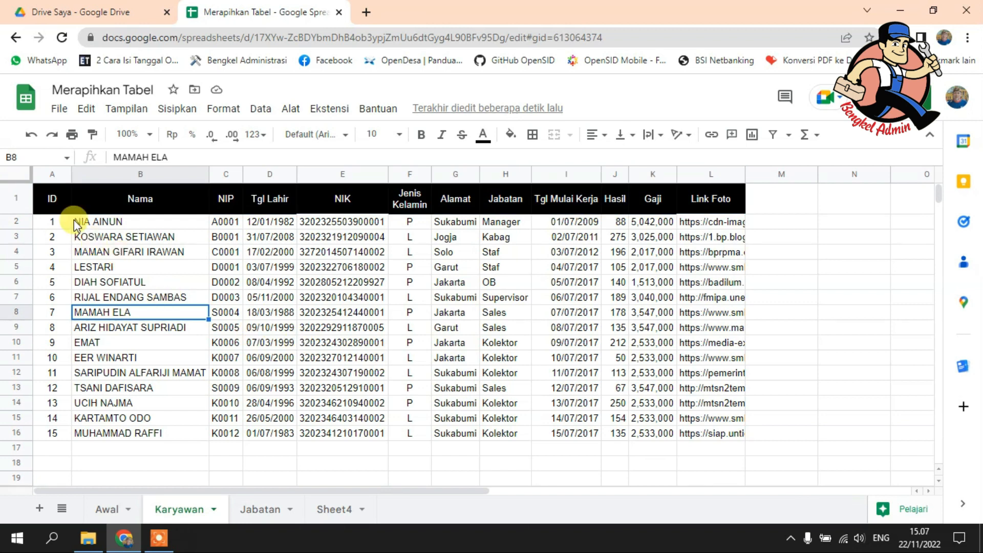
# Step: Apply all borders to the entire employee table, A1:L16
pyautogui.moveTo(50, 192); pyautogui.dragTo(696, 391)
pyautogui.moveTo(726, 434); pyautogui.dragTo(727, 434)
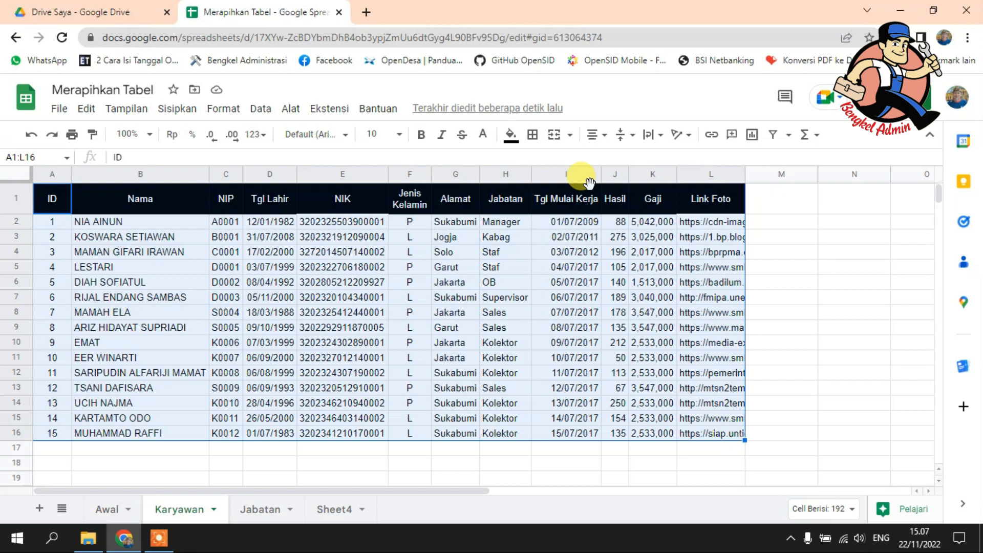
pyautogui.click(532, 135)
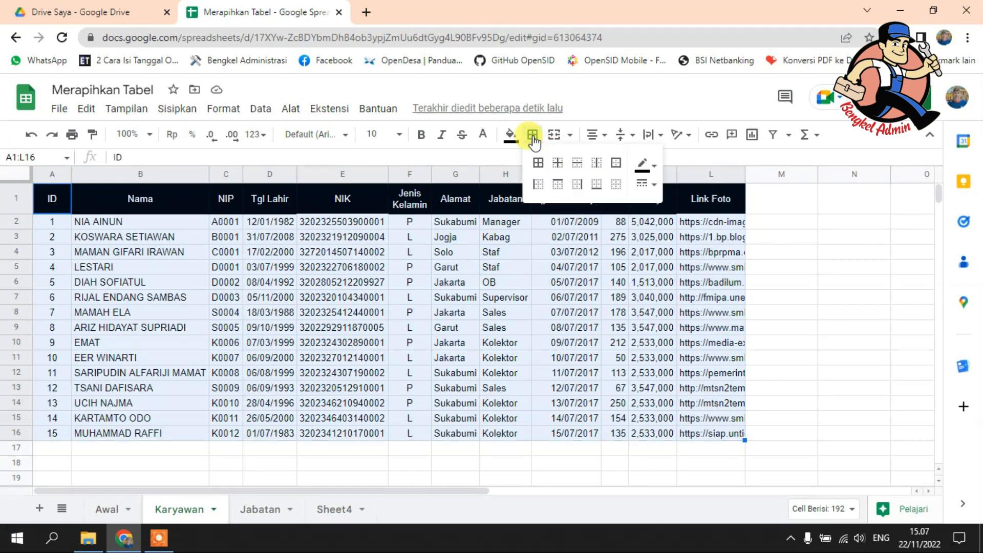
pyautogui.click(537, 163)
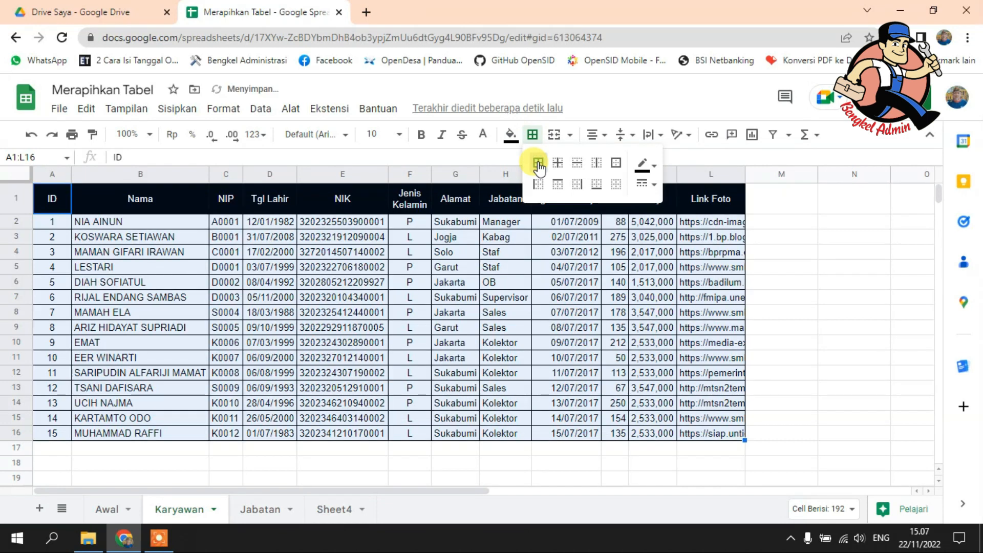
pyautogui.click(477, 283)
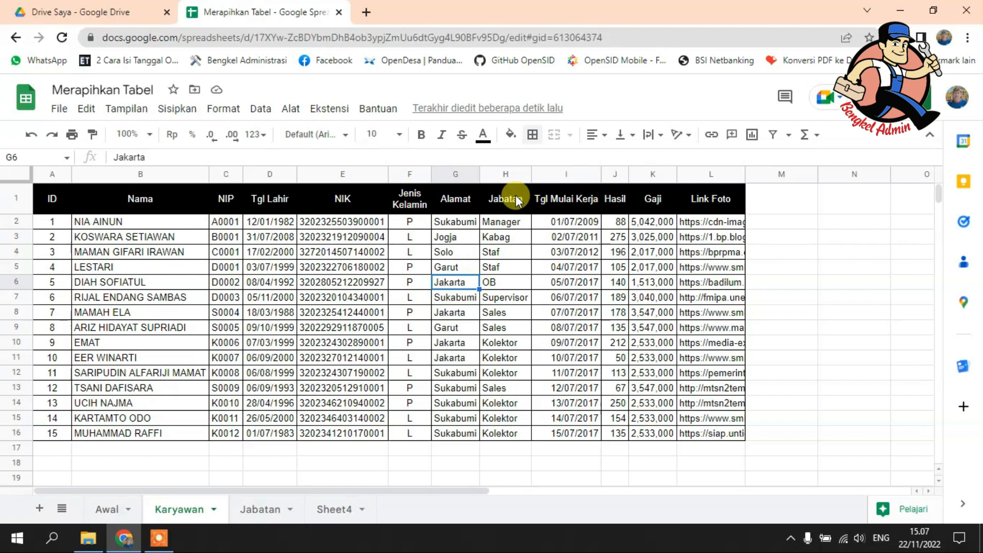
# Step: Apply all borders in white to the header cells A1:L1
pyautogui.moveTo(58, 197); pyautogui.dragTo(708, 194)
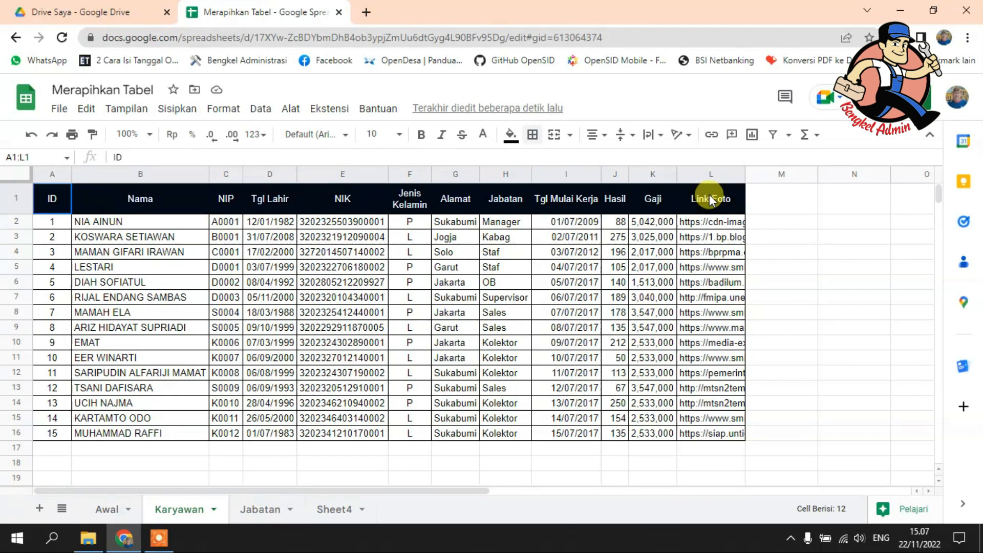
pyautogui.click(533, 137)
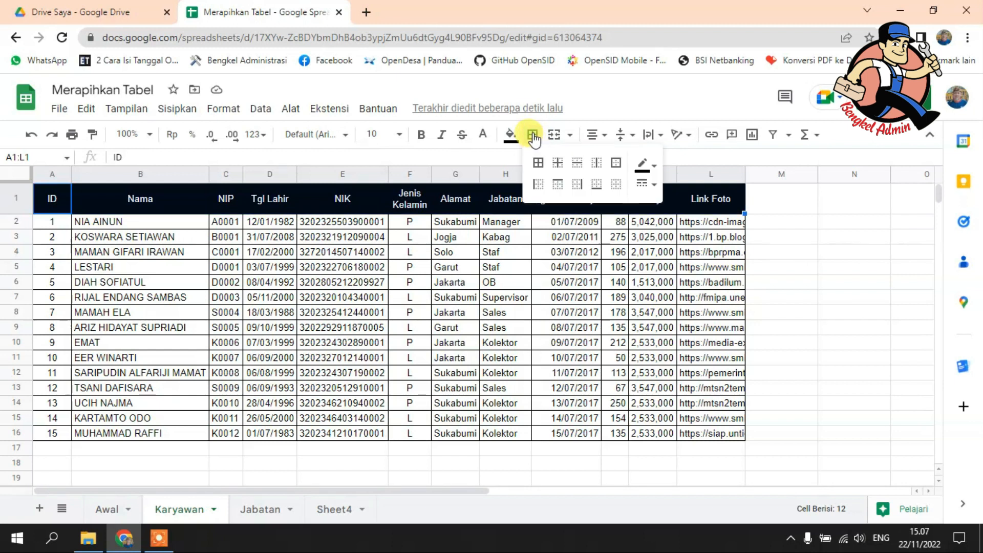
pyautogui.click(643, 165)
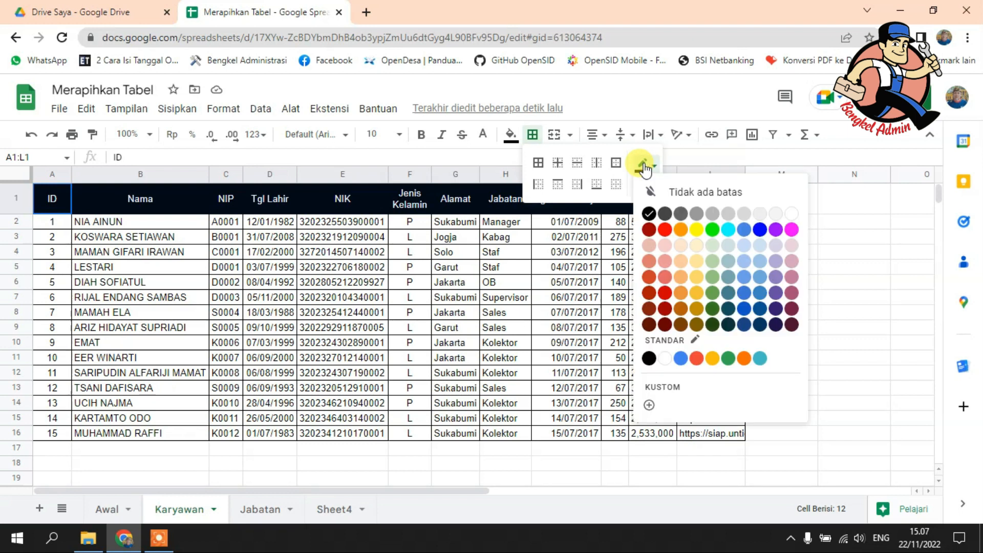
pyautogui.click(790, 214)
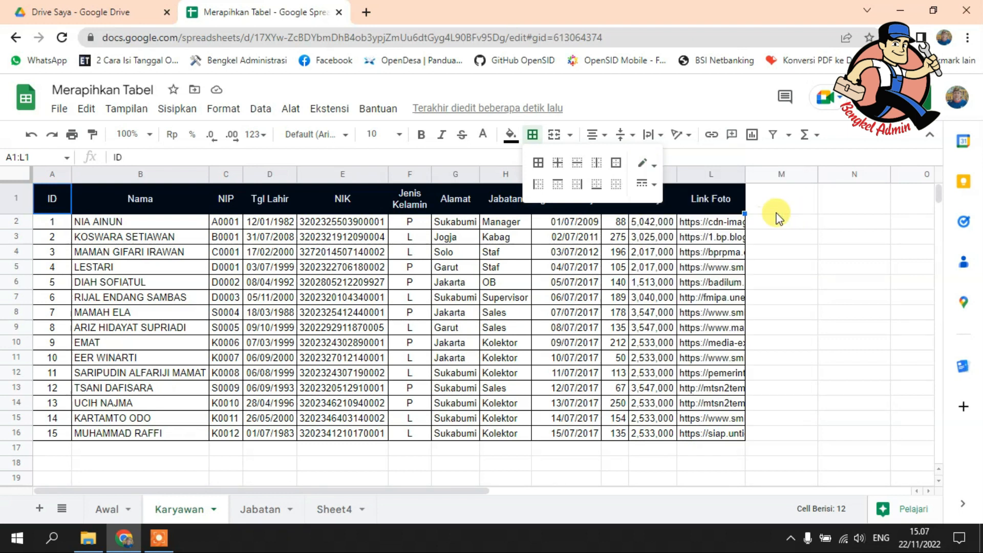
pyautogui.click(538, 164)
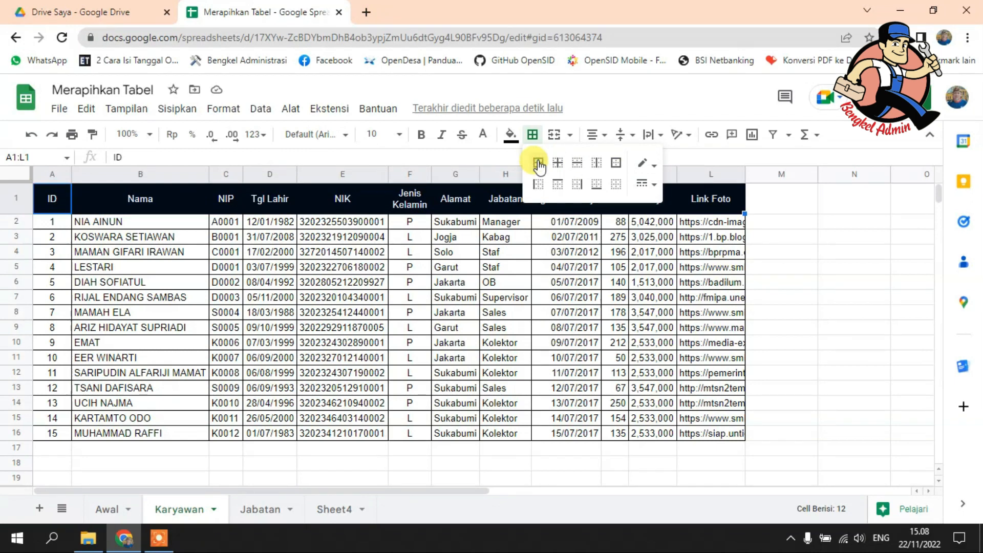
pyautogui.click(543, 267)
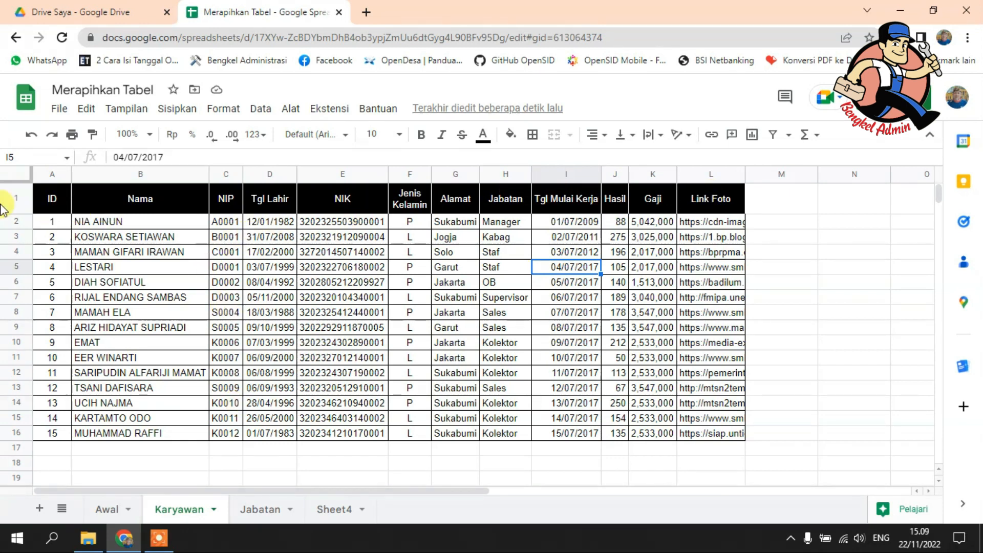
# Step: Make the text in the header cells A1:L1 bold
pyautogui.moveTo(51, 203); pyautogui.dragTo(707, 213)
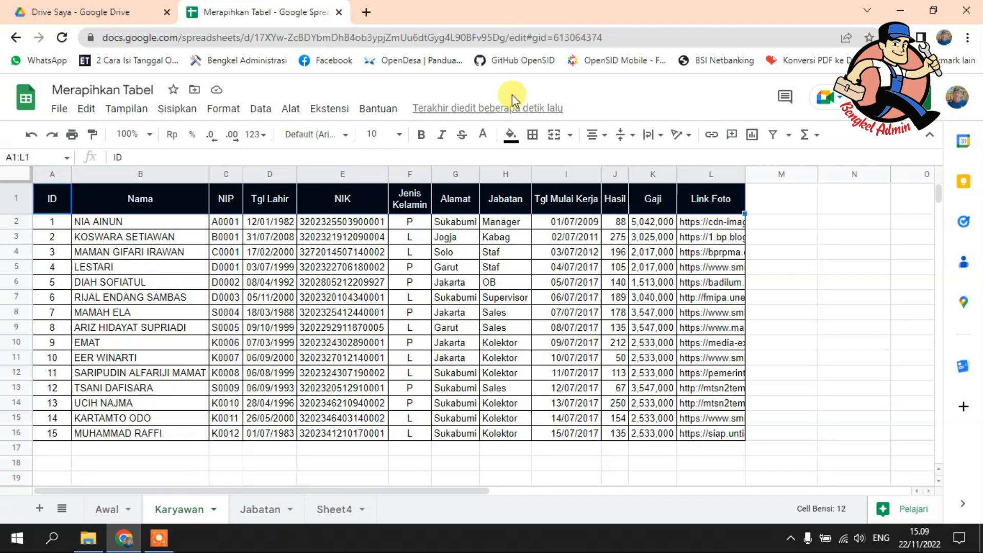
pyautogui.click(421, 136)
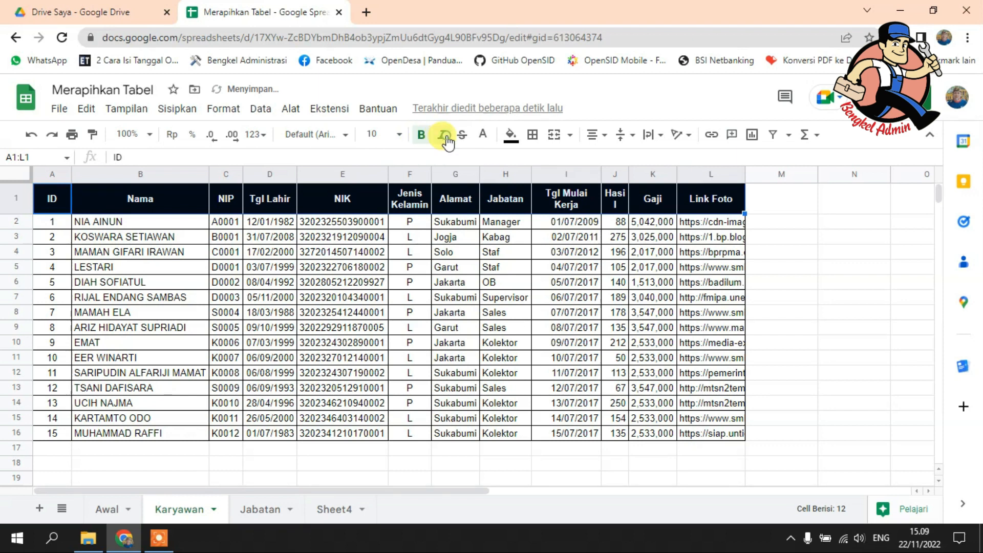
# Step: Try italic and strikethrough one after the other on the header text, turning each off again
pyautogui.click(443, 136)
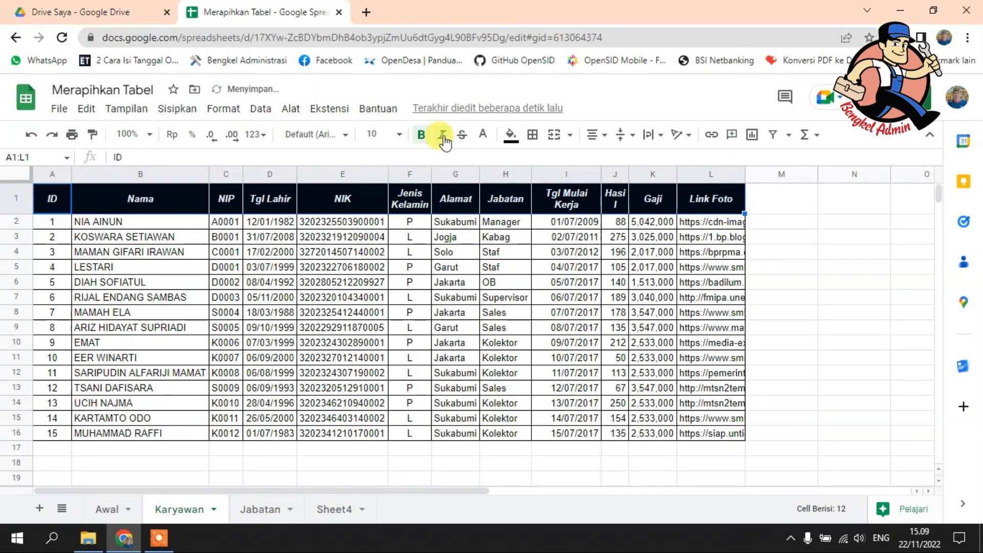
pyautogui.click(443, 139)
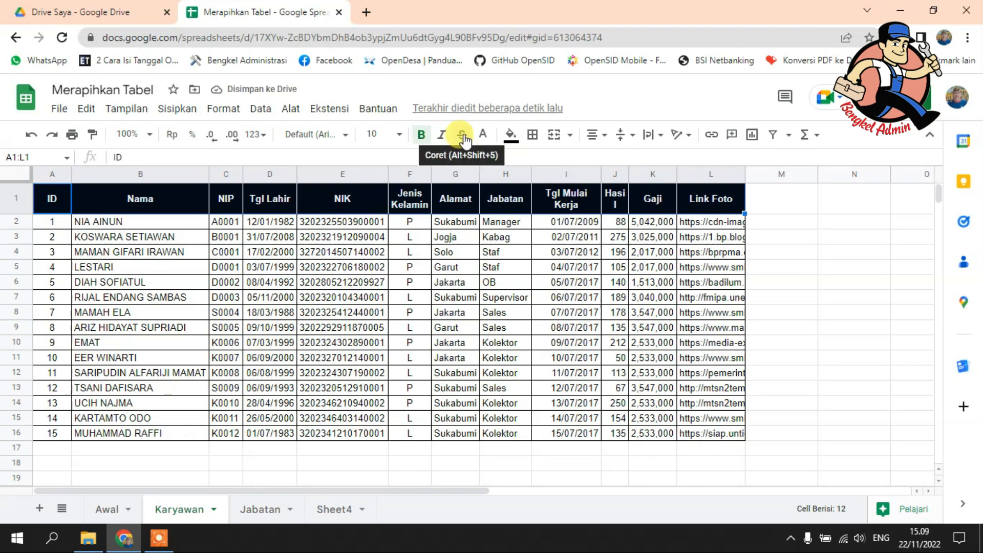
pyautogui.click(464, 139)
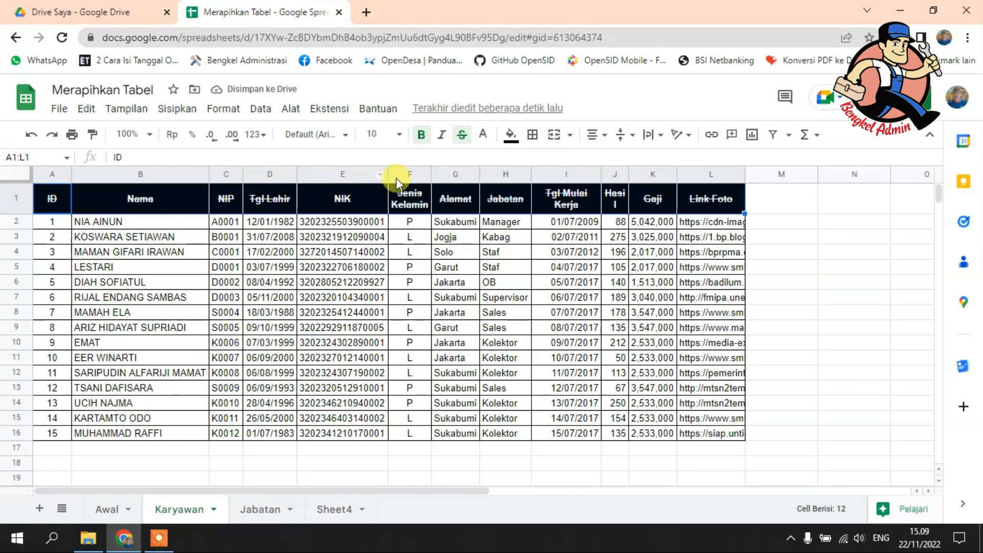
pyautogui.click(462, 137)
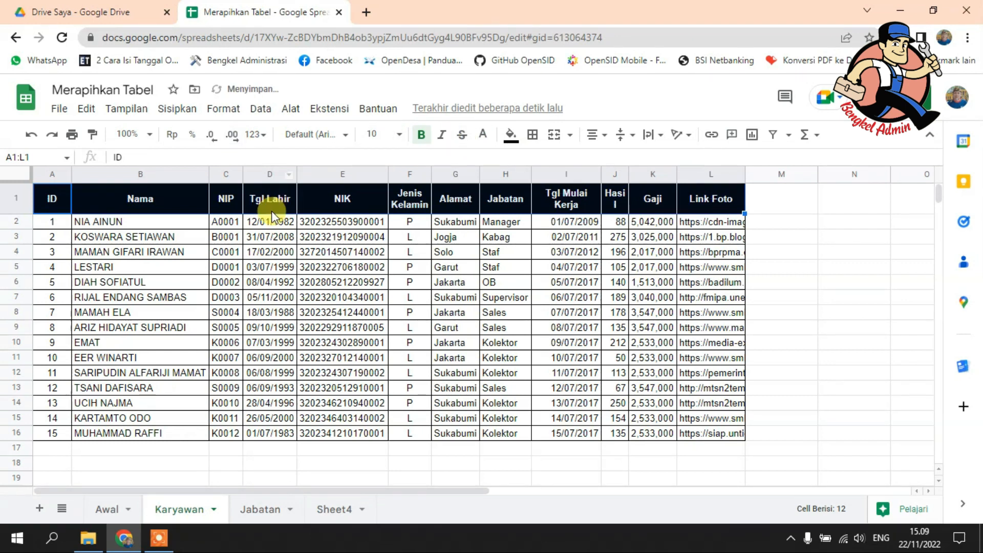
# Step: Try underlining the header text in A1:L1 and turn the underline off again
pyautogui.click(224, 110)
pyautogui.moveTo(259, 195)
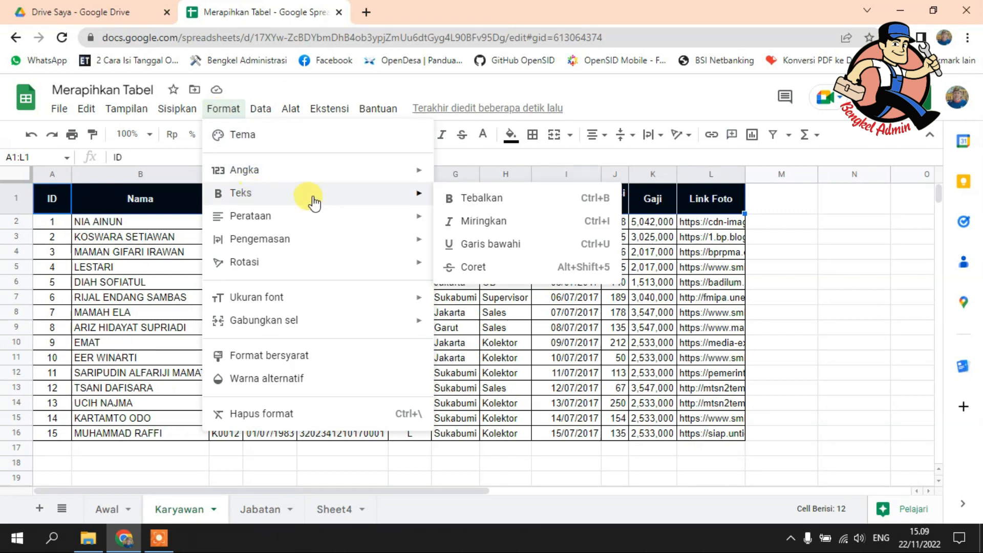
pyautogui.click(530, 245)
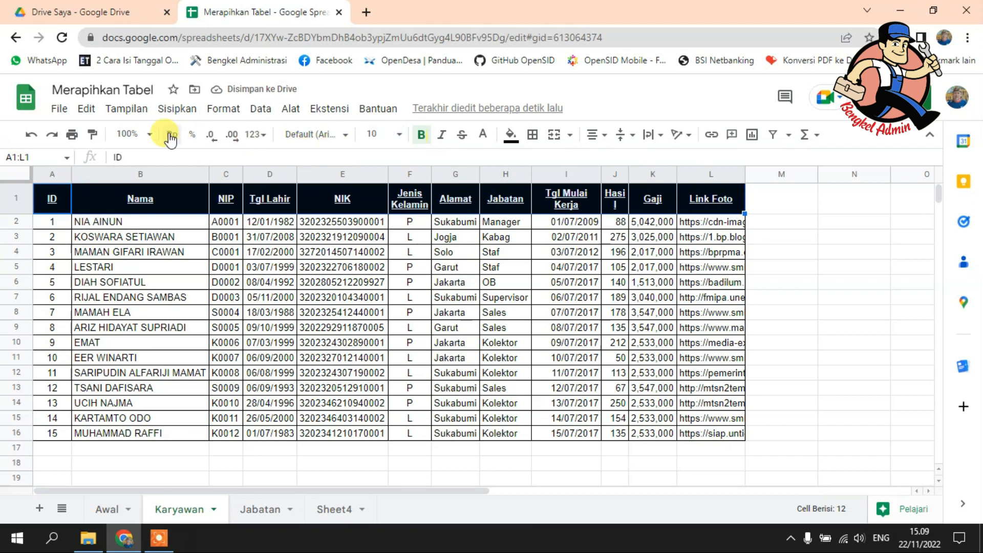
pyautogui.click(224, 108)
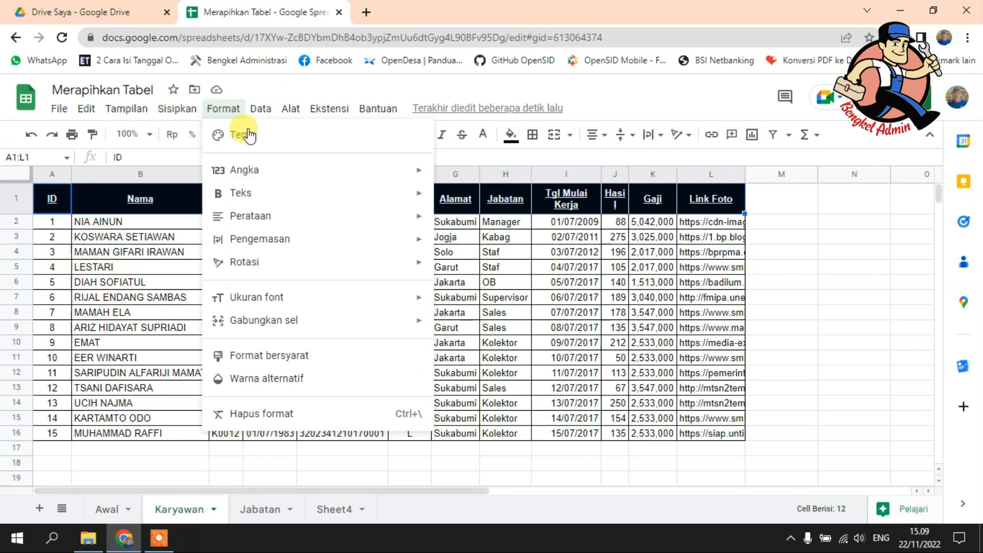
pyautogui.moveTo(369, 198)
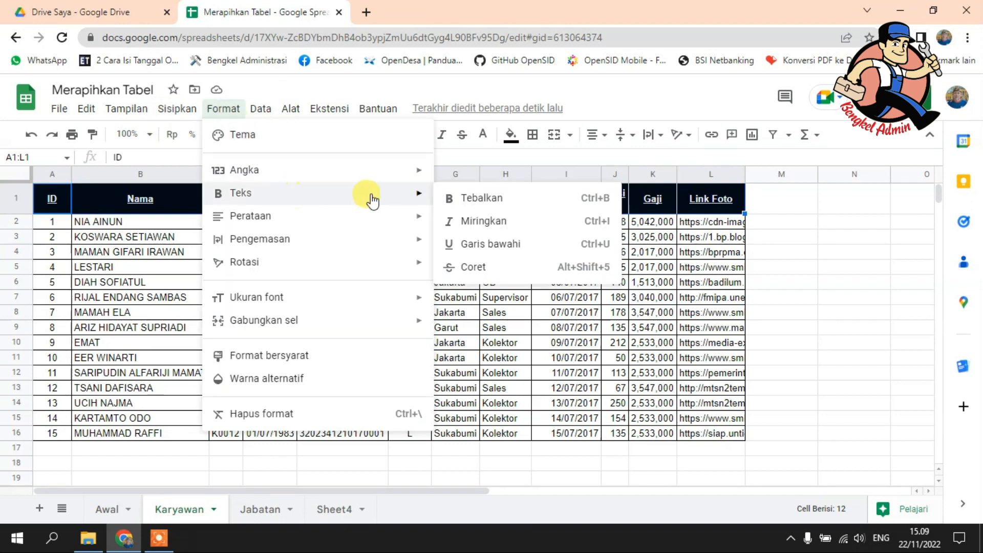
pyautogui.click(483, 245)
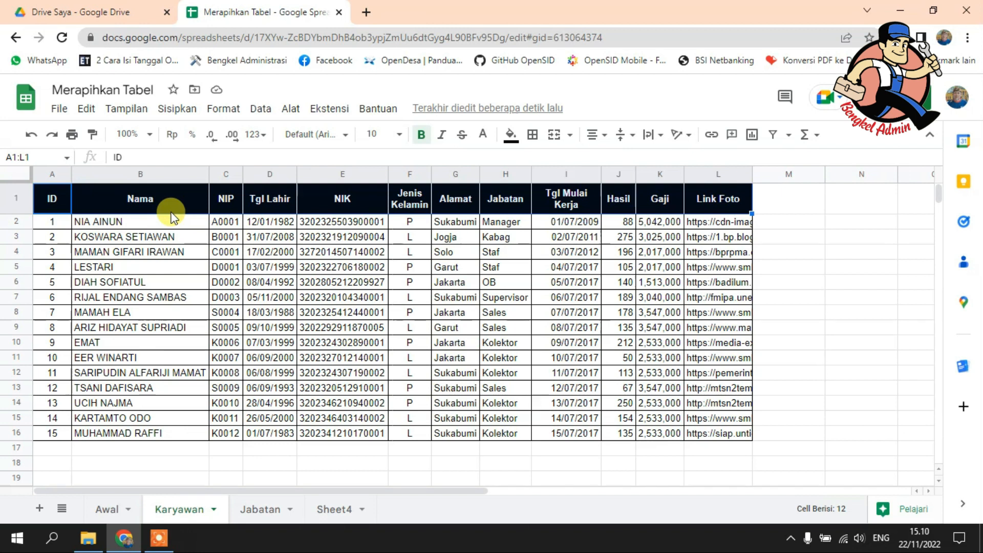
pyautogui.click(224, 110)
pyautogui.moveTo(261, 202)
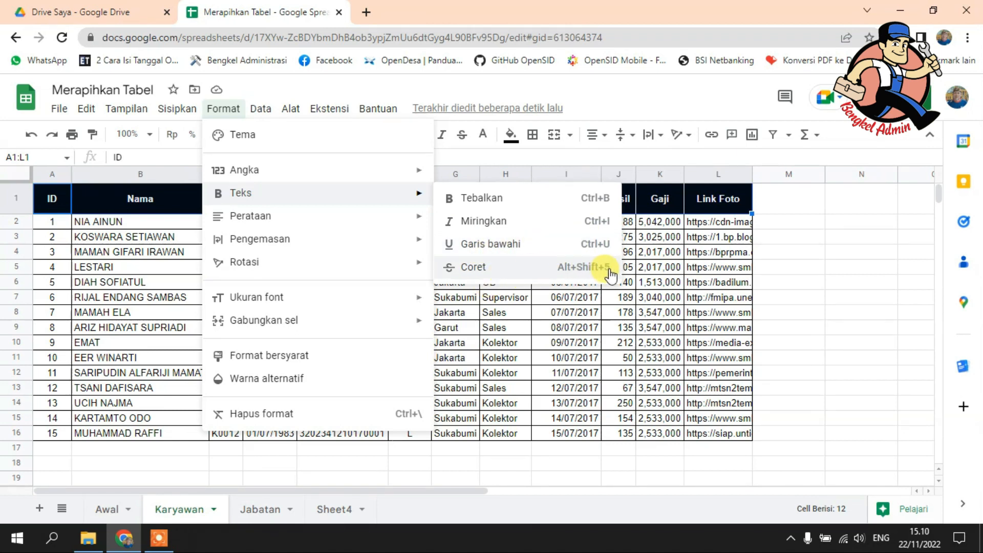
pyautogui.click(373, 95)
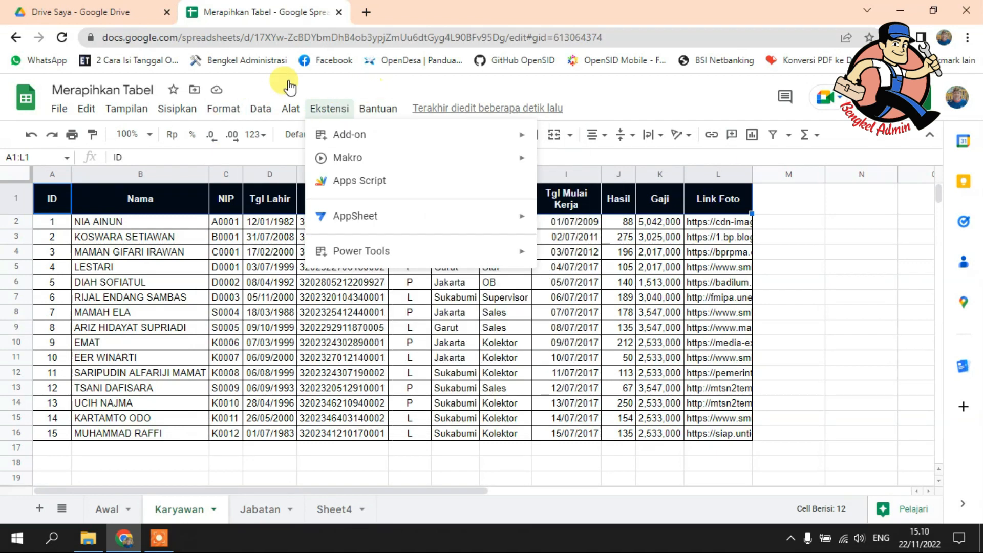
pyautogui.click(805, 251)
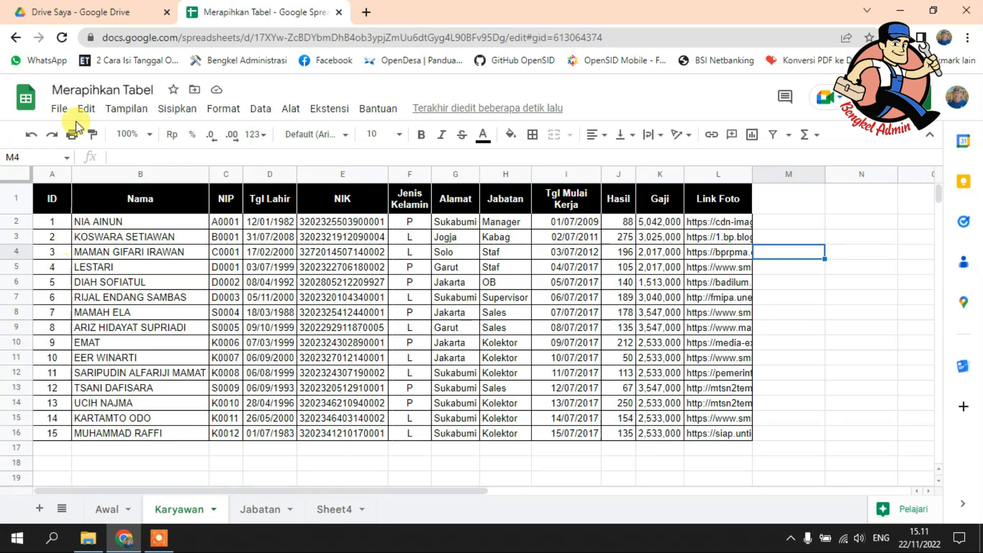
# Step: Try font sizes 18 and 12 one after the other on the text of header row 1
pyautogui.click(16, 199)
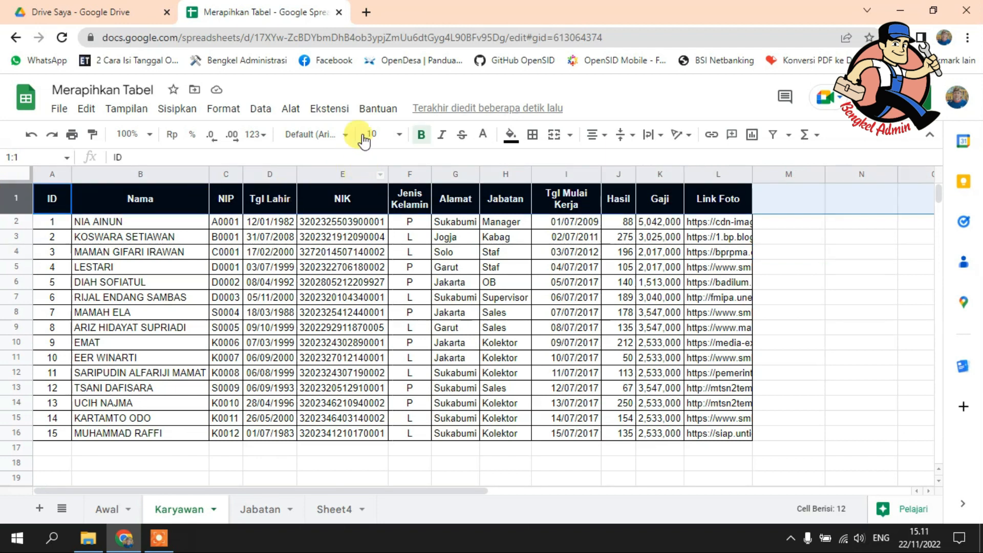
pyautogui.click(398, 136)
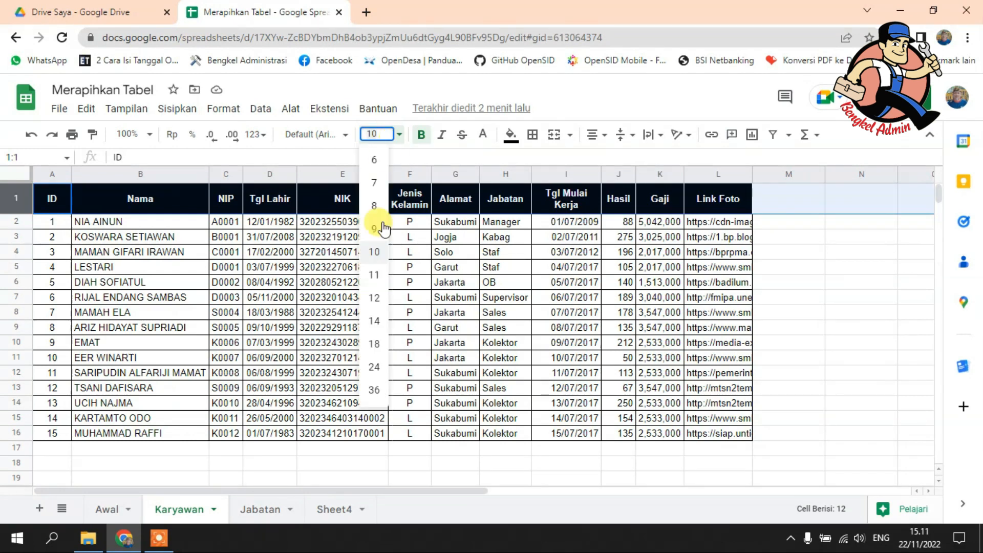
pyautogui.click(373, 344)
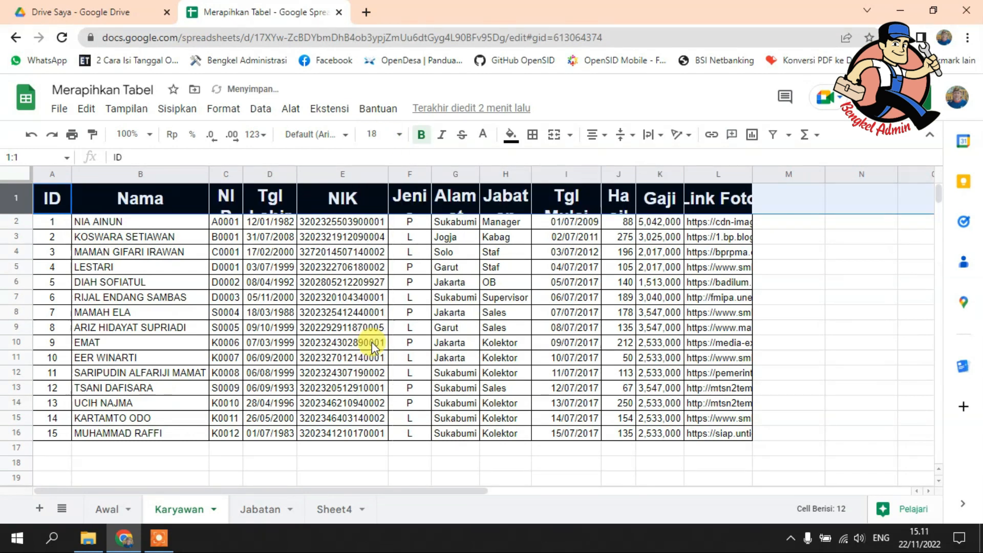
pyautogui.click(403, 136)
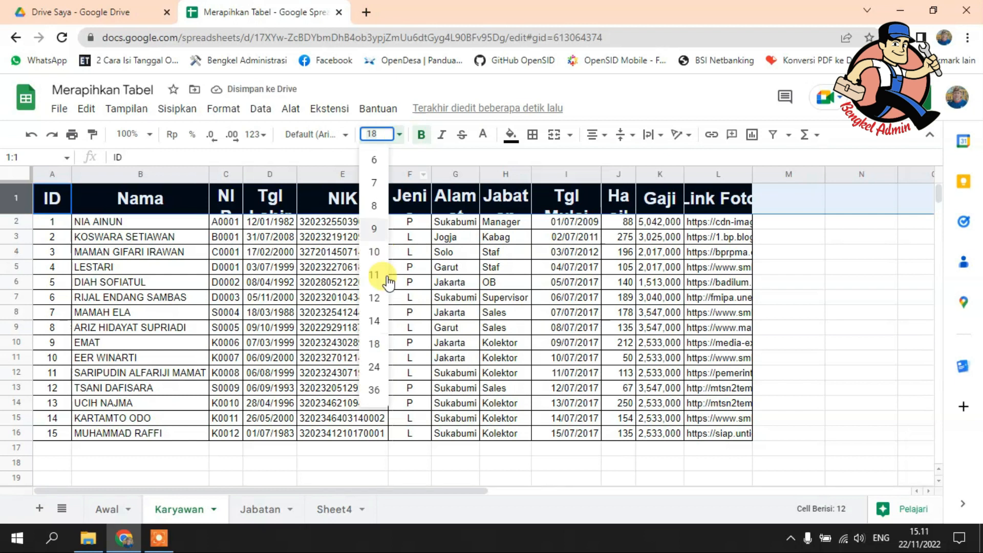
pyautogui.click(379, 297)
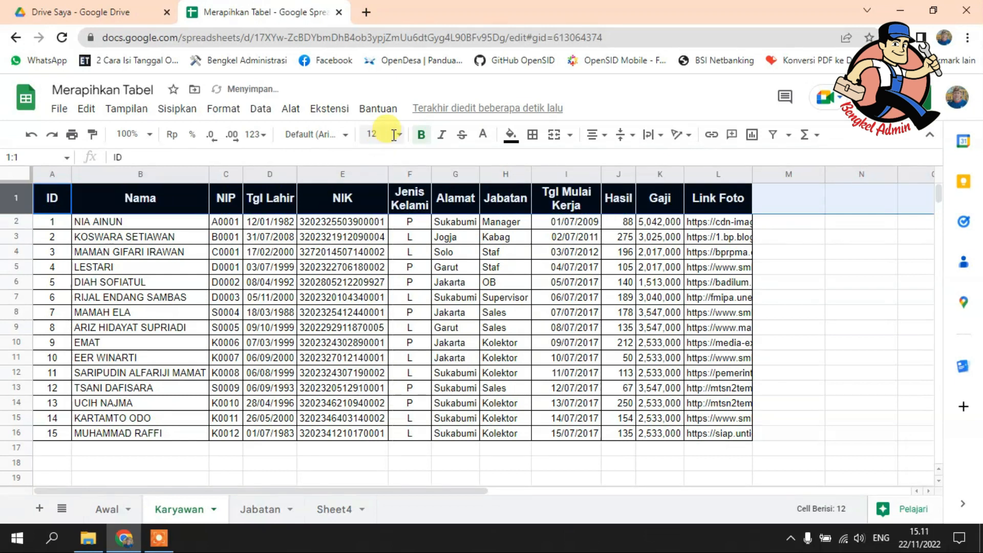
# Step: Set the font size of header row 1 to 11
pyautogui.click(399, 134)
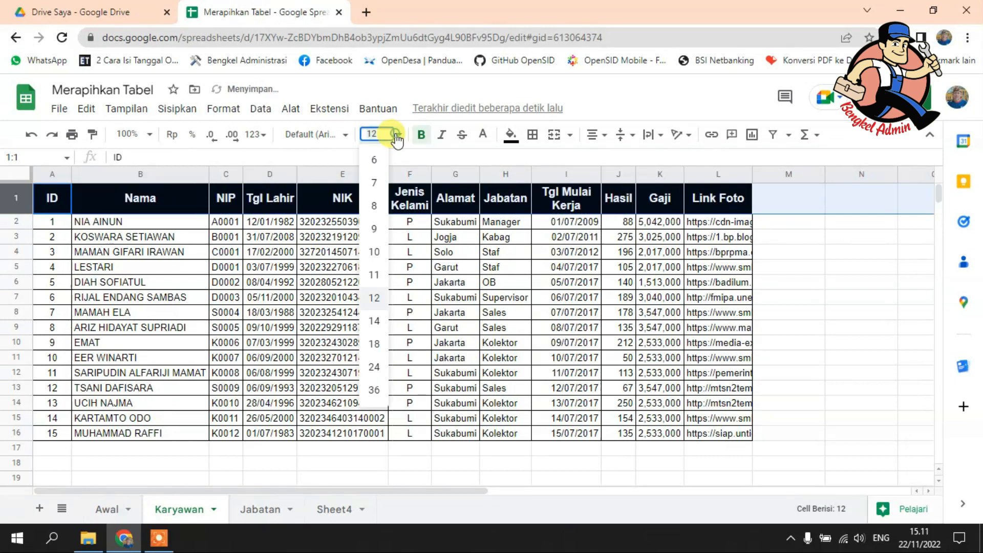
pyautogui.click(374, 276)
pyautogui.click(400, 314)
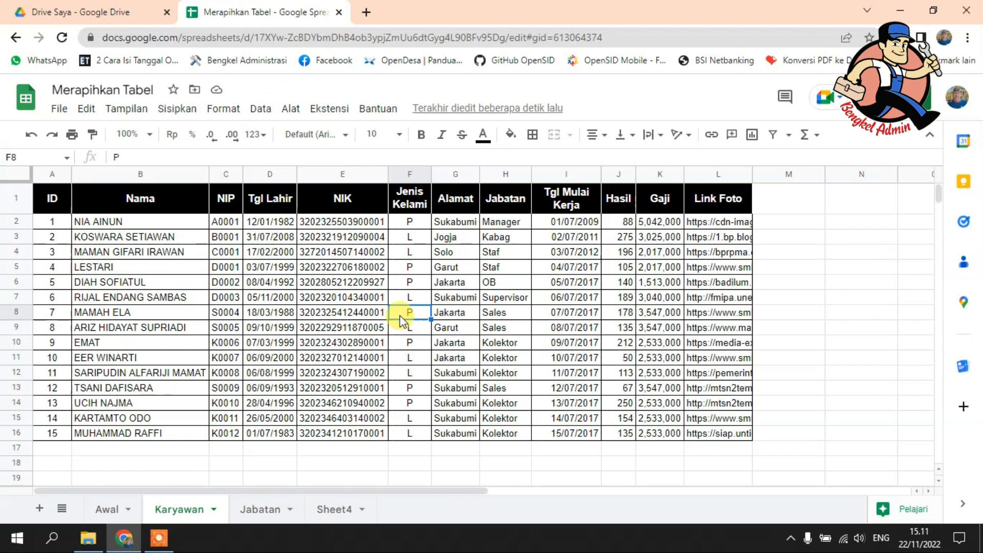
# Step: Change the font of header row 1 to Comic Sans MS
pyautogui.click(21, 197)
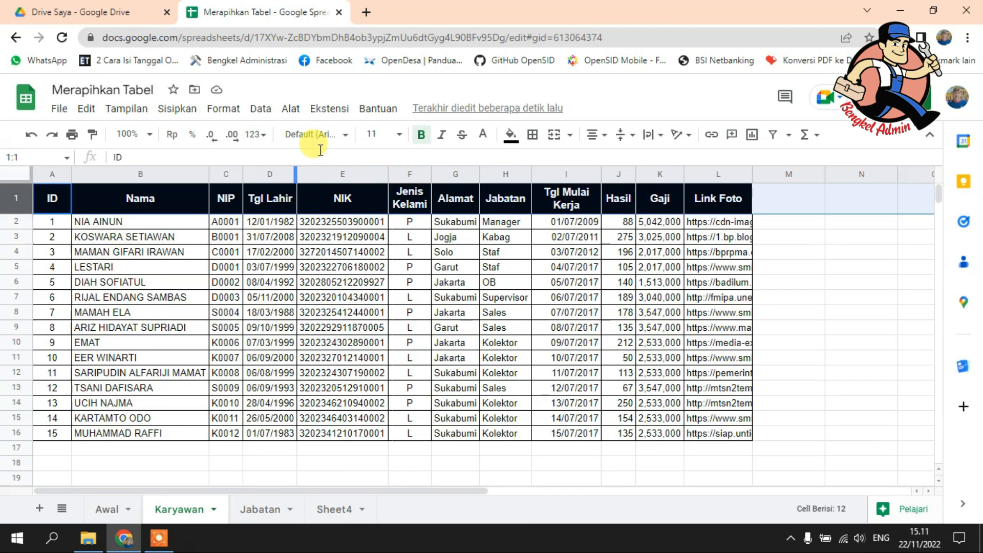
pyautogui.click(346, 135)
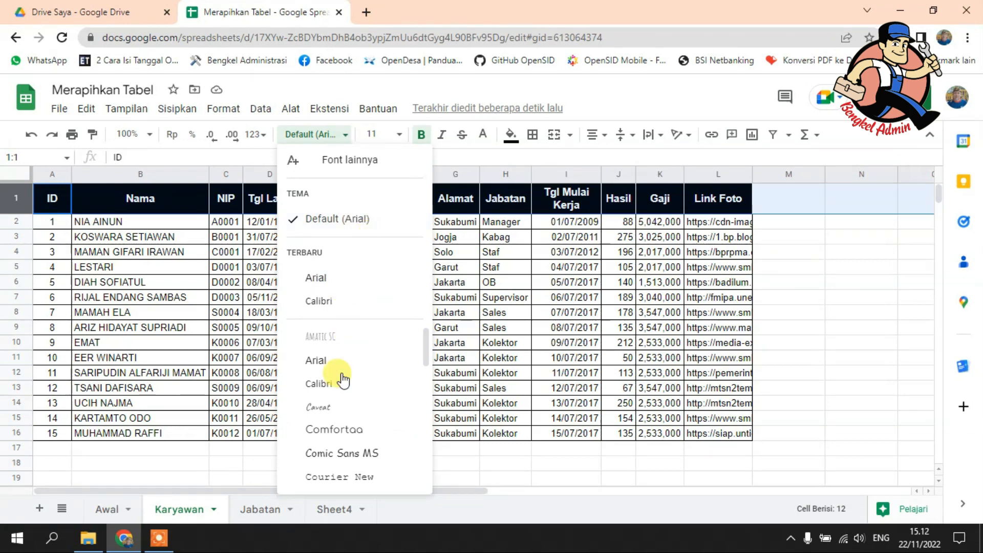
pyautogui.scroll(-9, 359, 364)
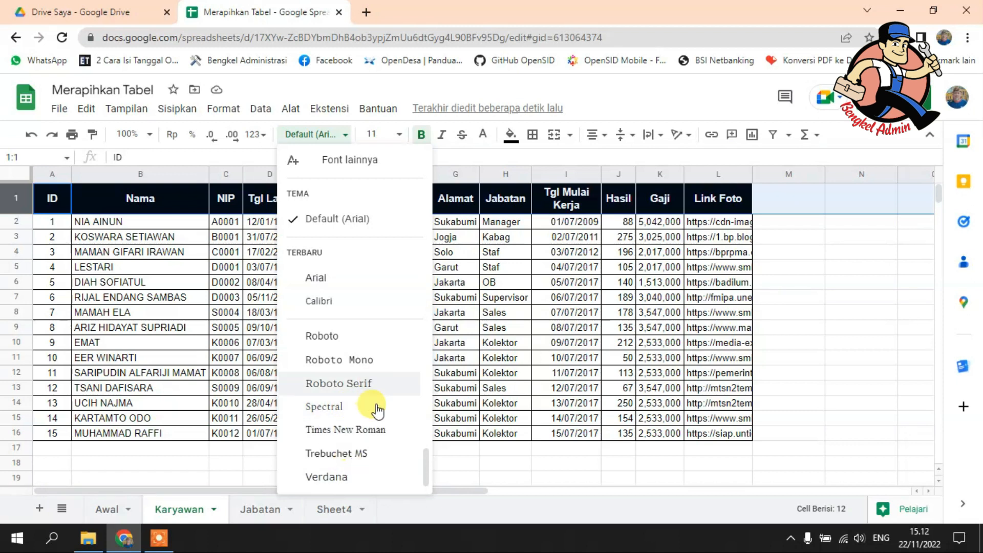
pyautogui.scroll(1, 367, 361)
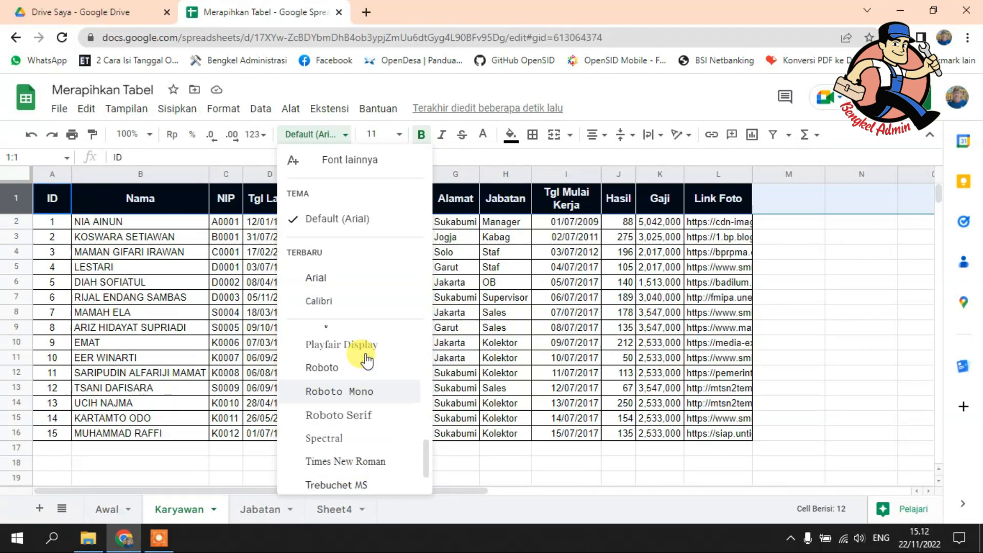
pyautogui.scroll(-1, 367, 361)
pyautogui.scroll(10, 366, 359)
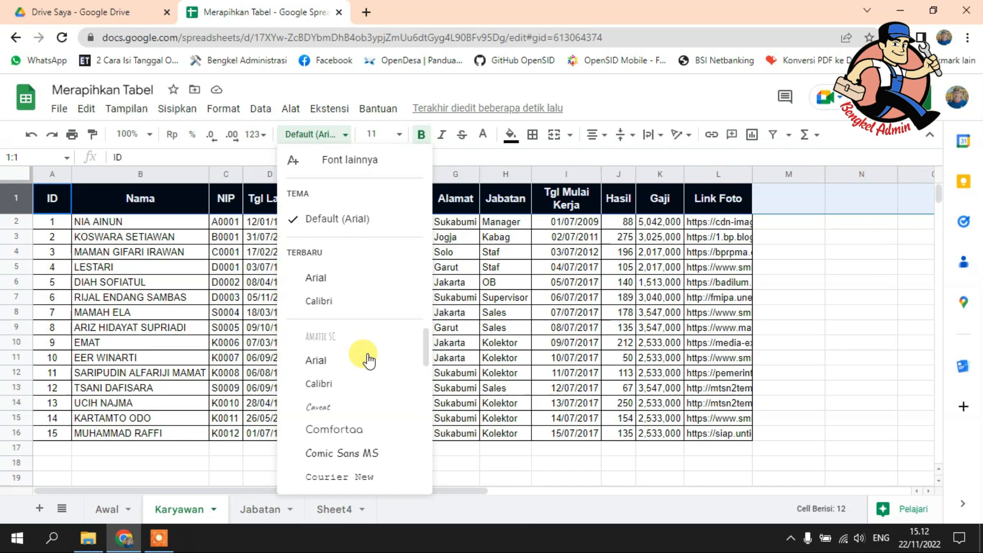
pyautogui.scroll(-3, 367, 360)
pyautogui.scroll(3, 367, 360)
pyautogui.scroll(-3, 368, 361)
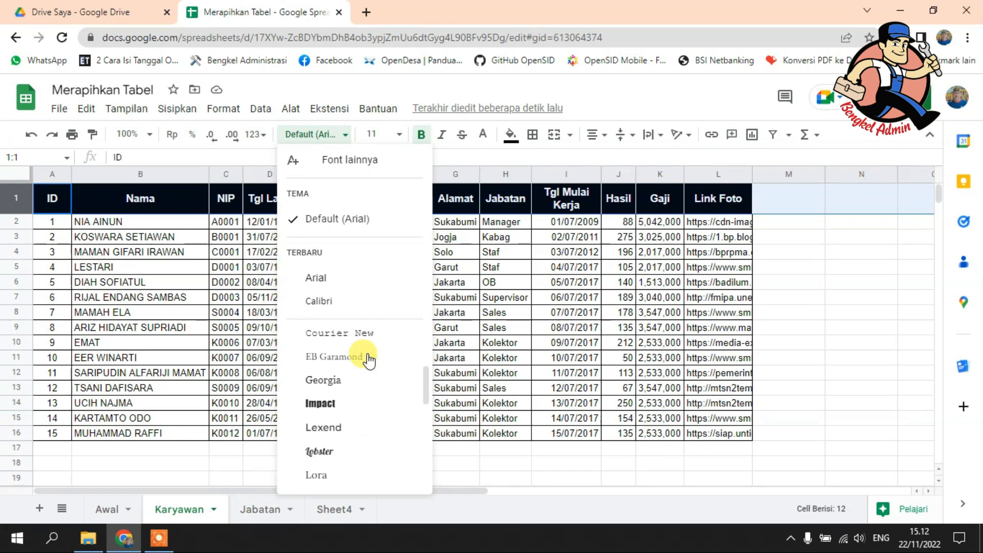
pyautogui.scroll(3, 365, 413)
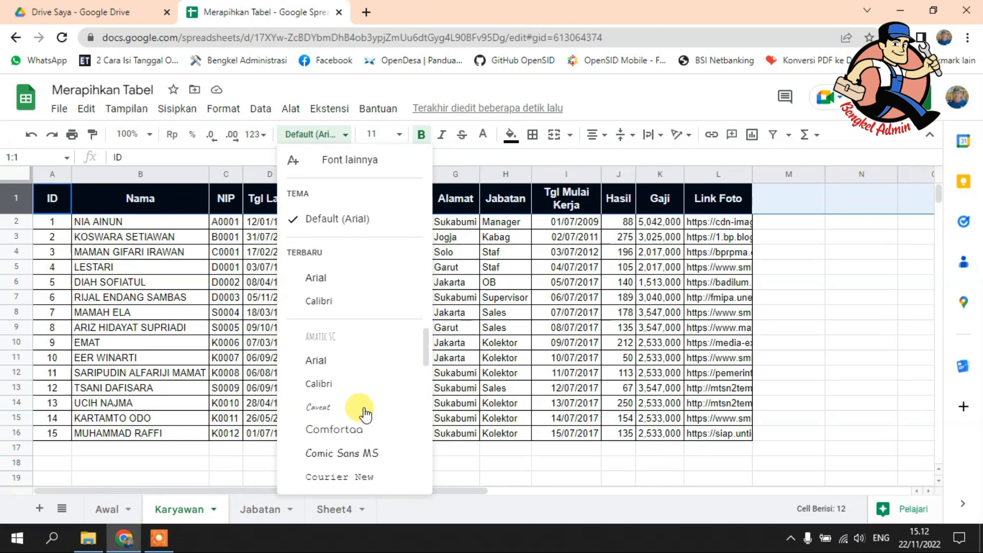
pyautogui.click(373, 454)
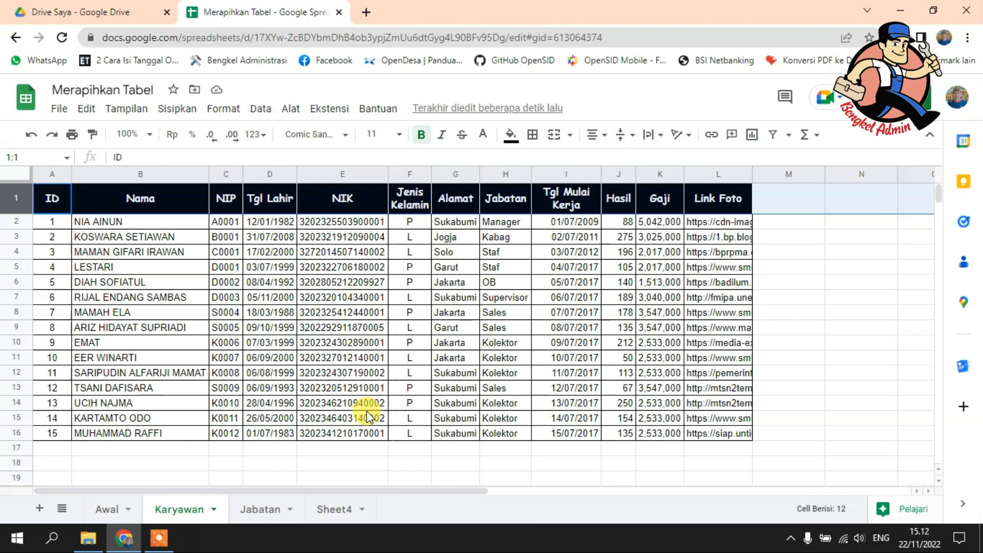
# Step: Look through the list of available fonts for an alternative typeface for header row 1
pyautogui.click(346, 136)
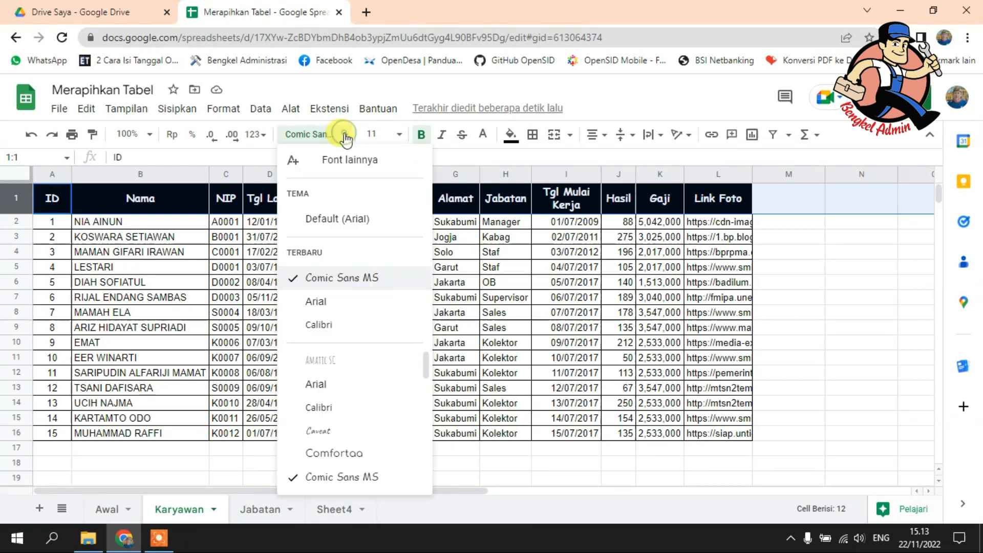
pyautogui.scroll(-5, 369, 387)
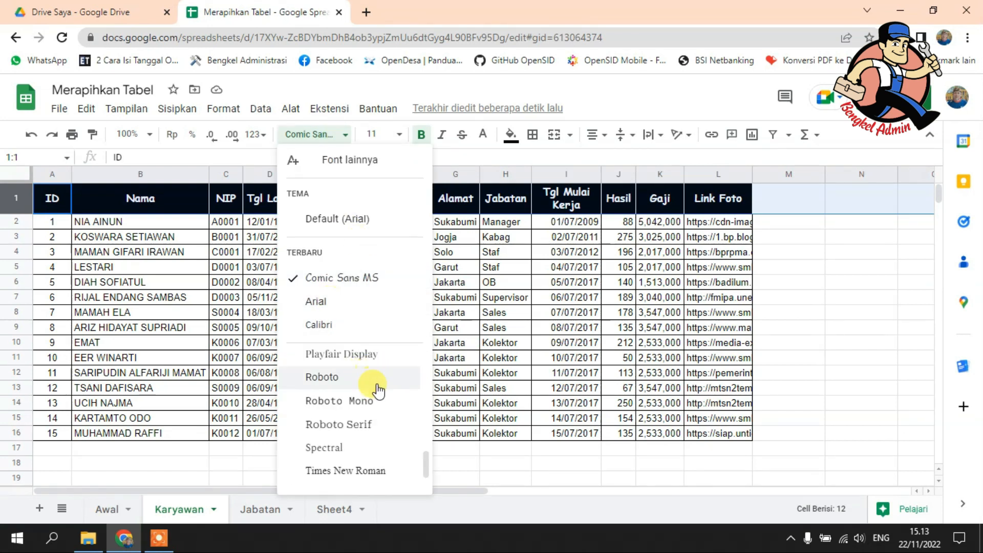
pyautogui.scroll(5, 374, 461)
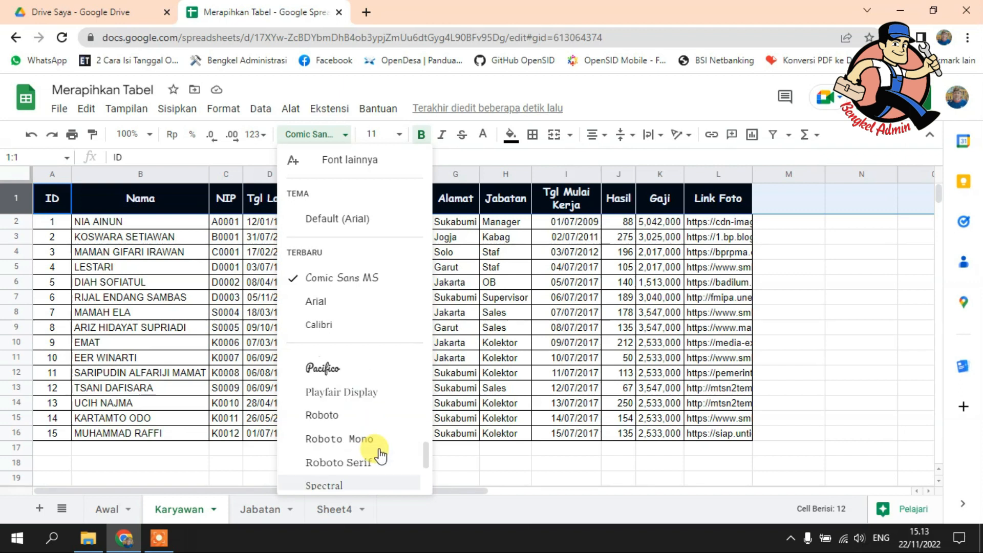
pyautogui.scroll(-5, 382, 396)
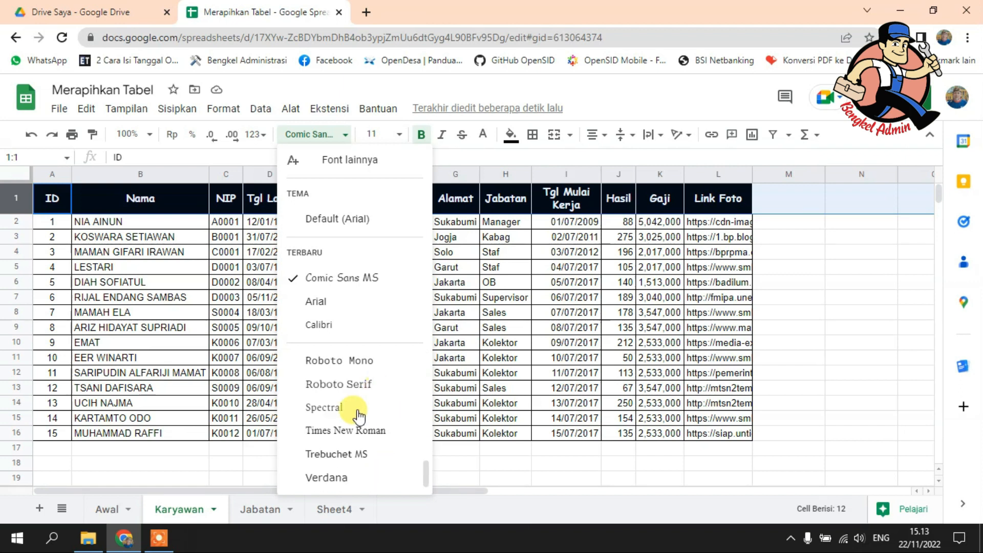
pyautogui.scroll(5, 357, 419)
pyautogui.scroll(-5, 357, 418)
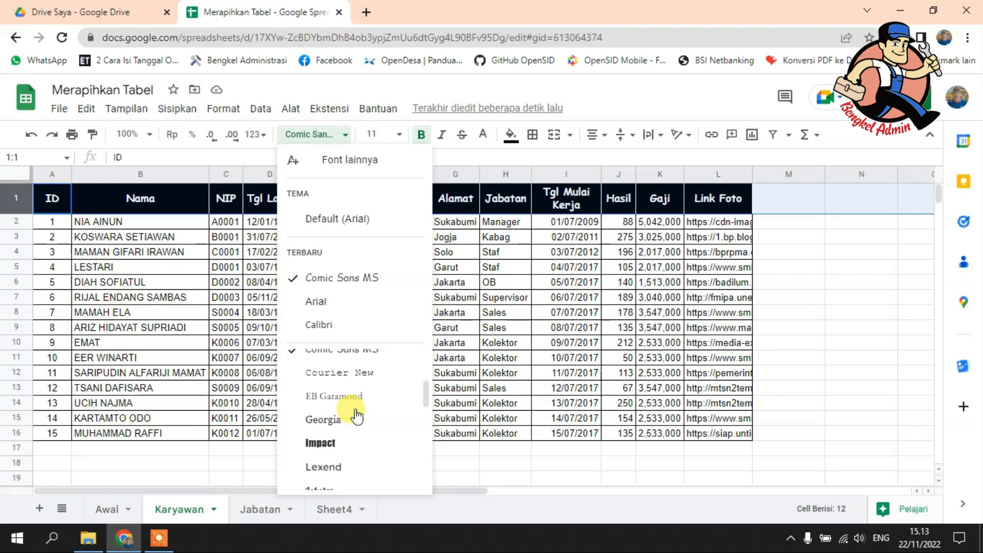
pyautogui.scroll(5, 357, 417)
pyautogui.scroll(-5, 357, 416)
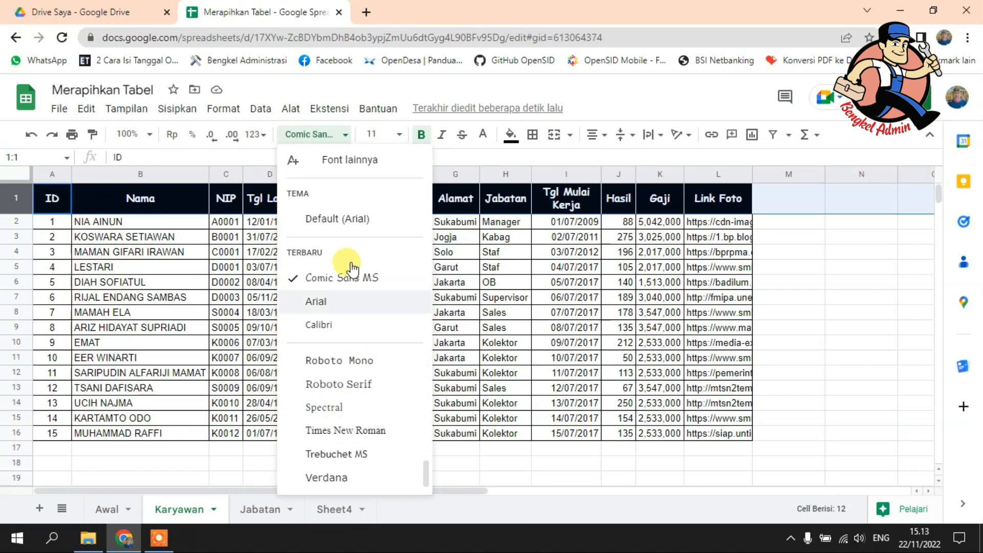
# Step: Add Creepster from the extended font collection and apply it to header row 1
pyautogui.click(351, 160)
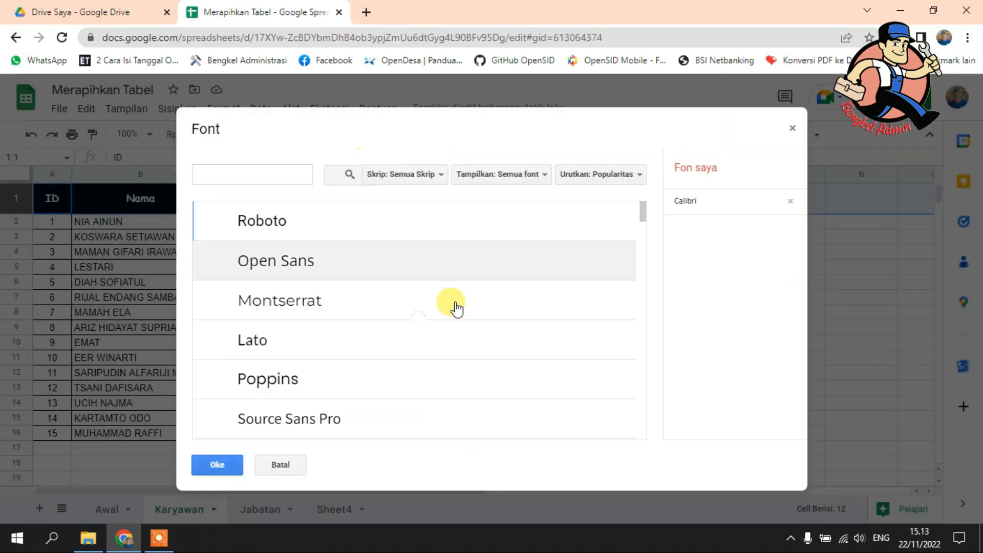
pyautogui.scroll(-10, 456, 308)
pyautogui.scroll(-15, 456, 307)
pyautogui.scroll(-15, 456, 307)
pyautogui.scroll(-15, 456, 307)
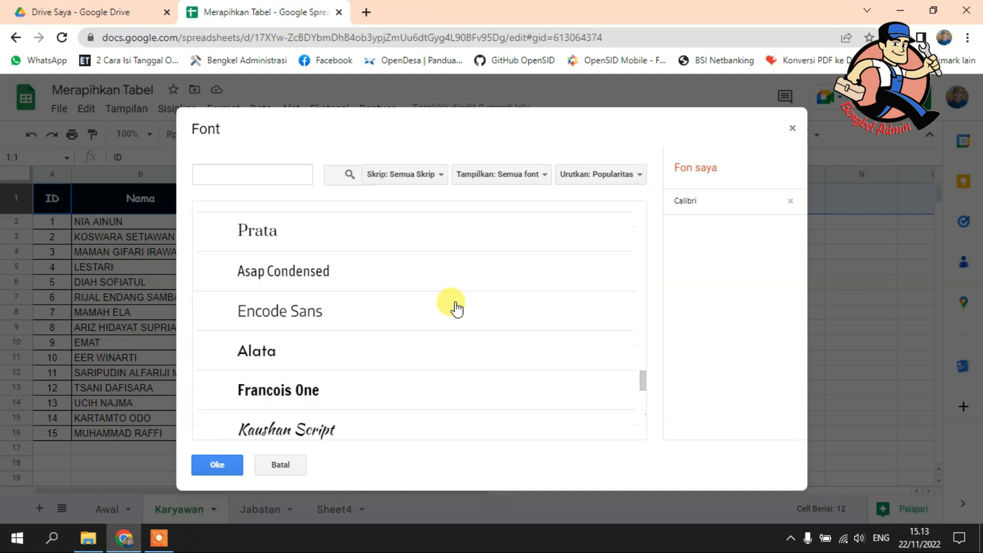
pyautogui.scroll(-15, 456, 308)
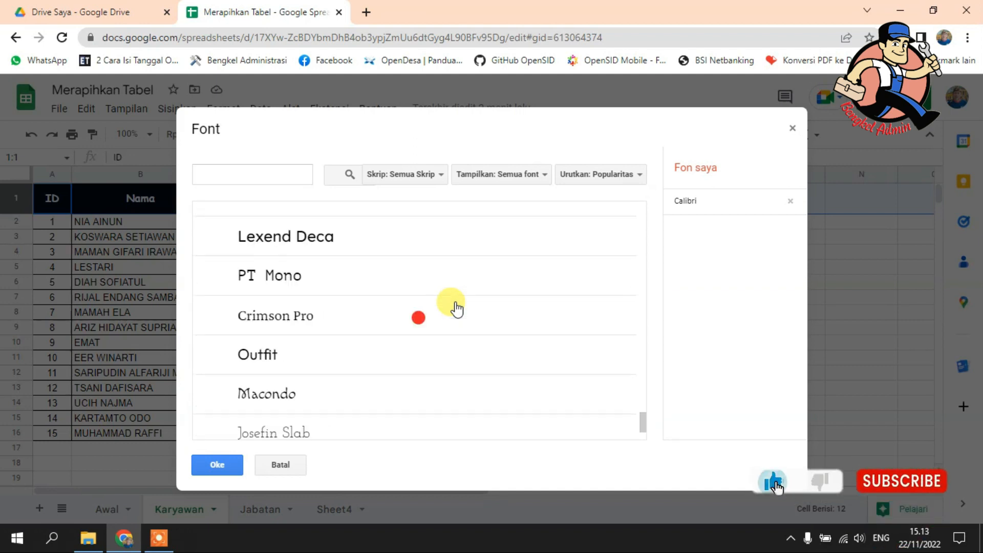
pyautogui.scroll(-5, 455, 307)
pyautogui.scroll(1, 439, 336)
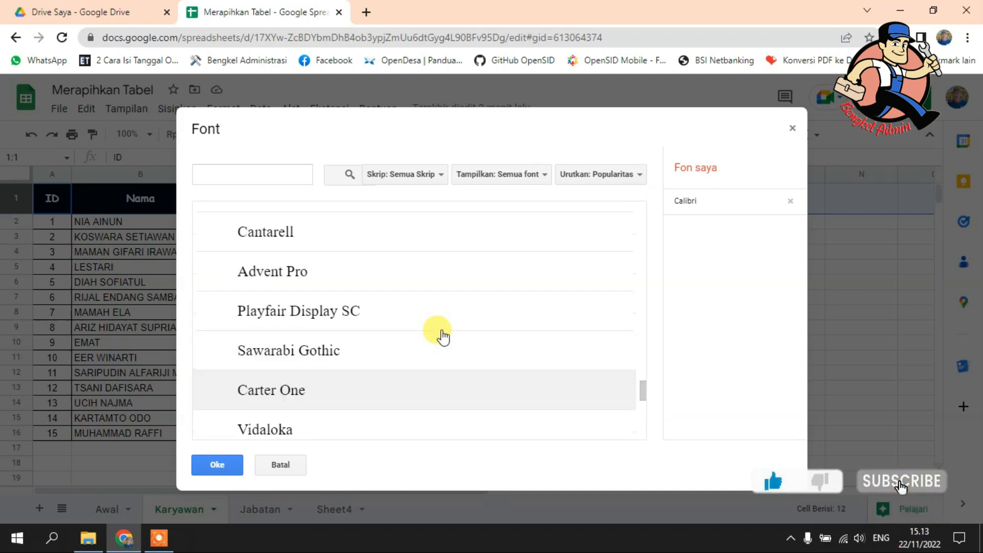
pyautogui.scroll(3, 443, 336)
pyautogui.scroll(2, 443, 337)
pyautogui.scroll(-3, 443, 337)
pyautogui.click(379, 287)
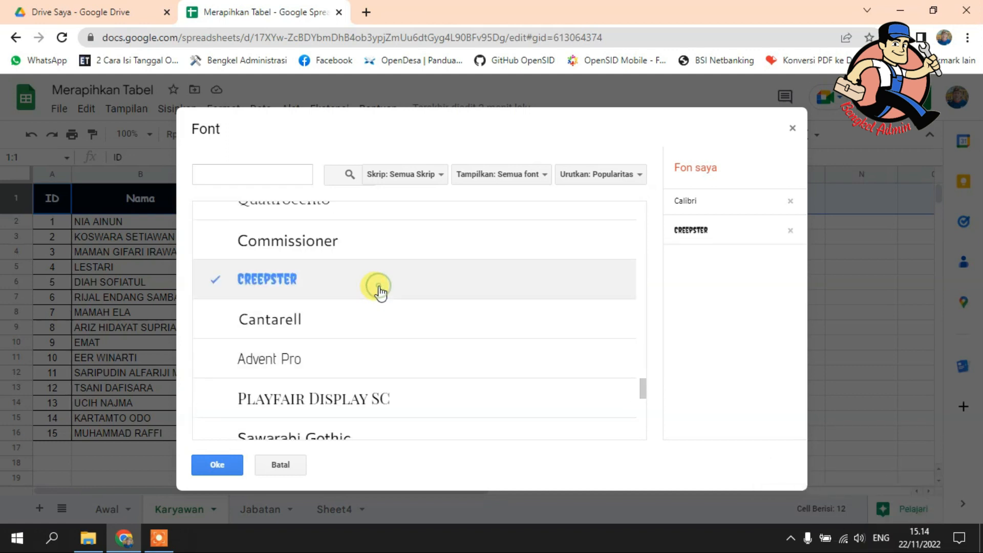
pyautogui.click(224, 463)
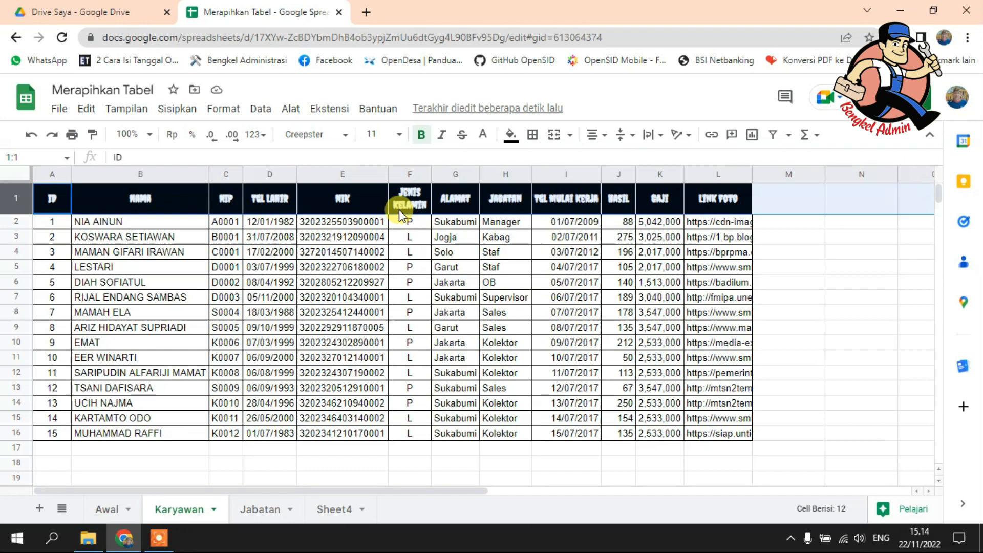
# Step: Undo the Creepster font change on header row 1
pyautogui.hotkey('ctrl', 'z')
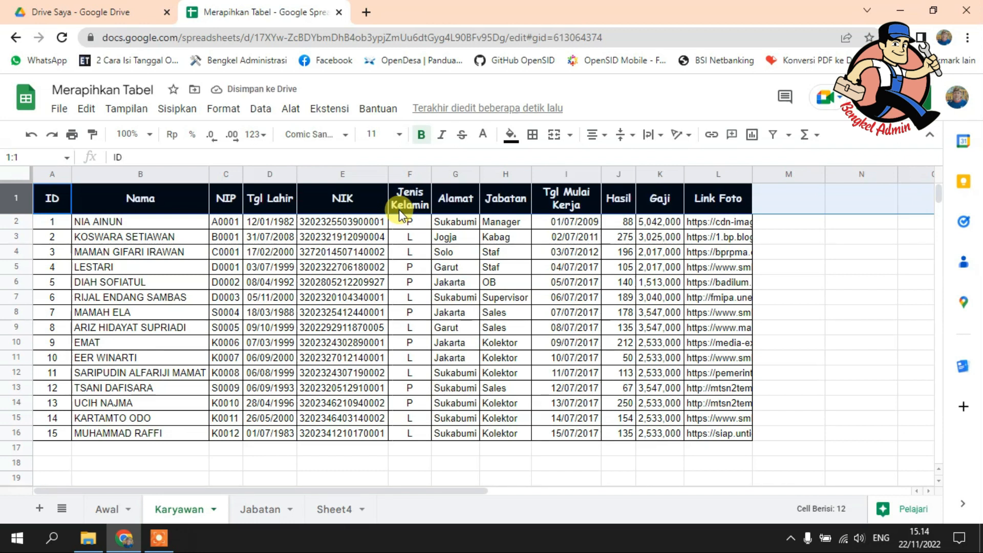
pyautogui.click(842, 290)
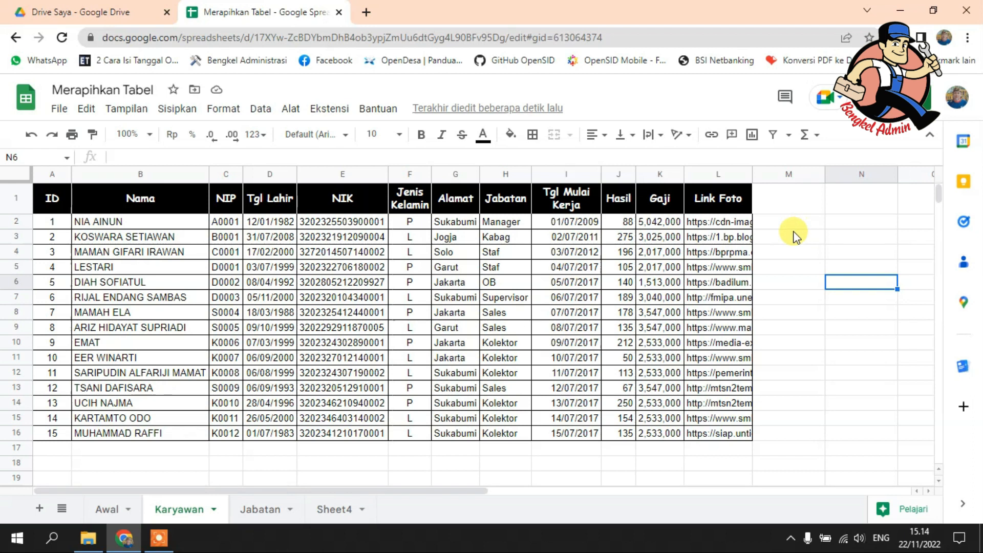
pyautogui.click(819, 300)
pyautogui.click(819, 374)
pyautogui.scroll(-8, 819, 373)
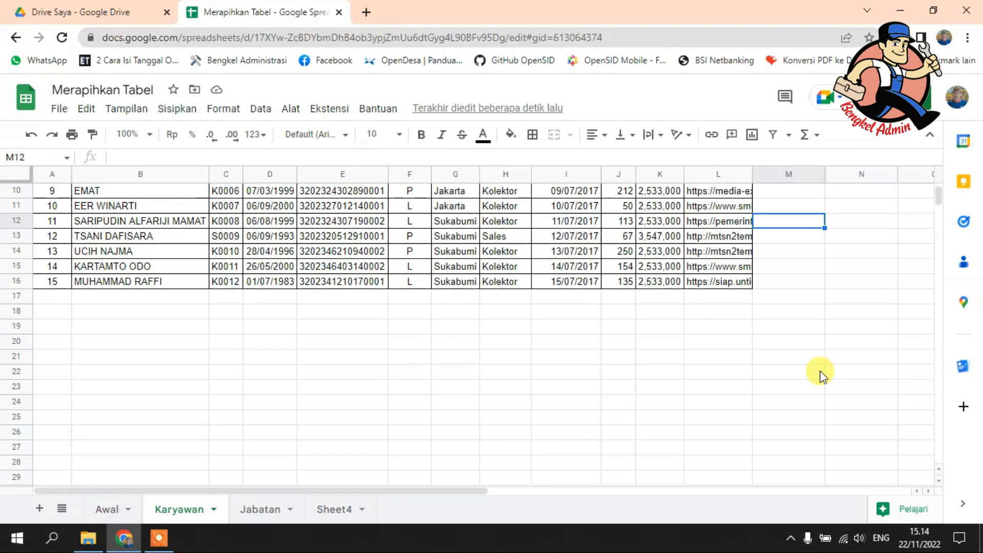
pyautogui.scroll(8, 820, 374)
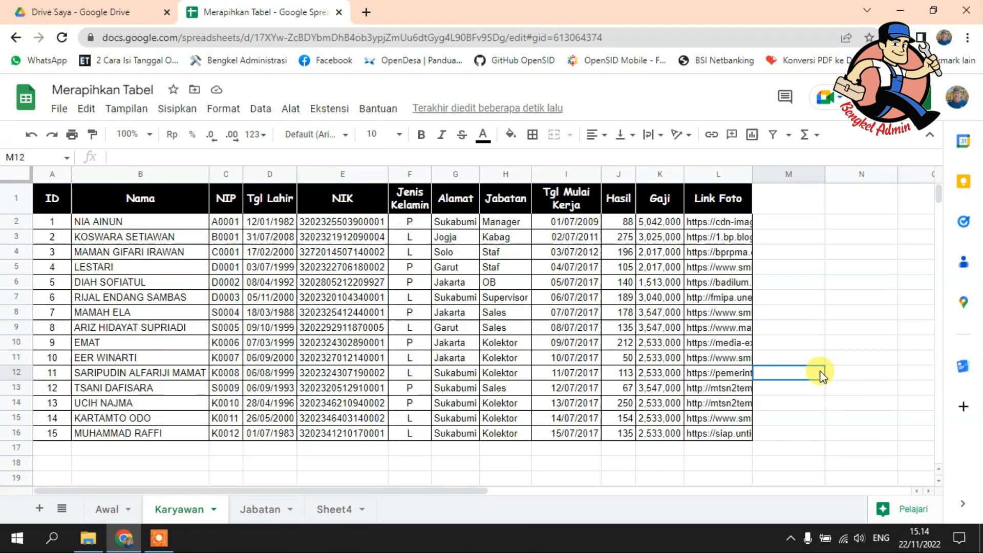
pyautogui.click(816, 221)
pyautogui.click(817, 267)
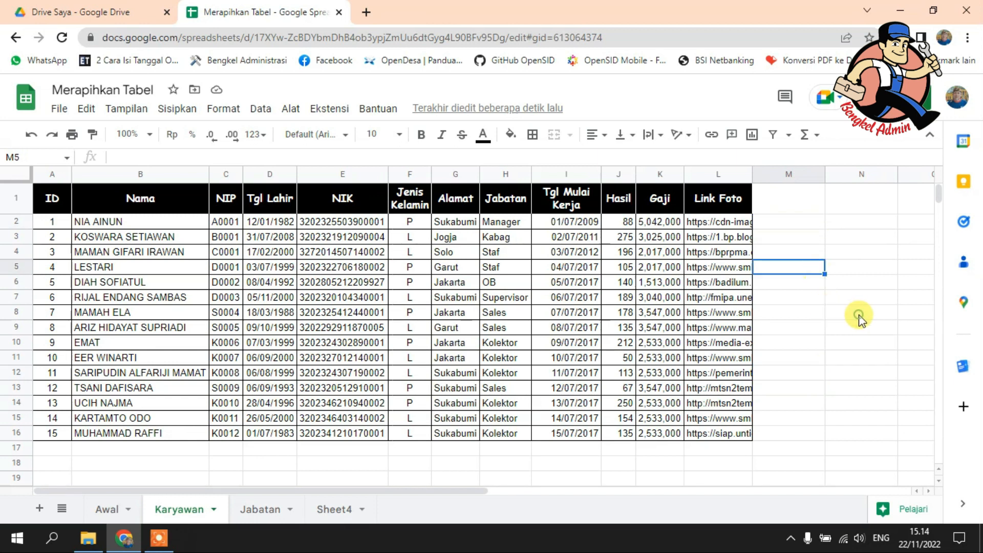
pyautogui.click(860, 315)
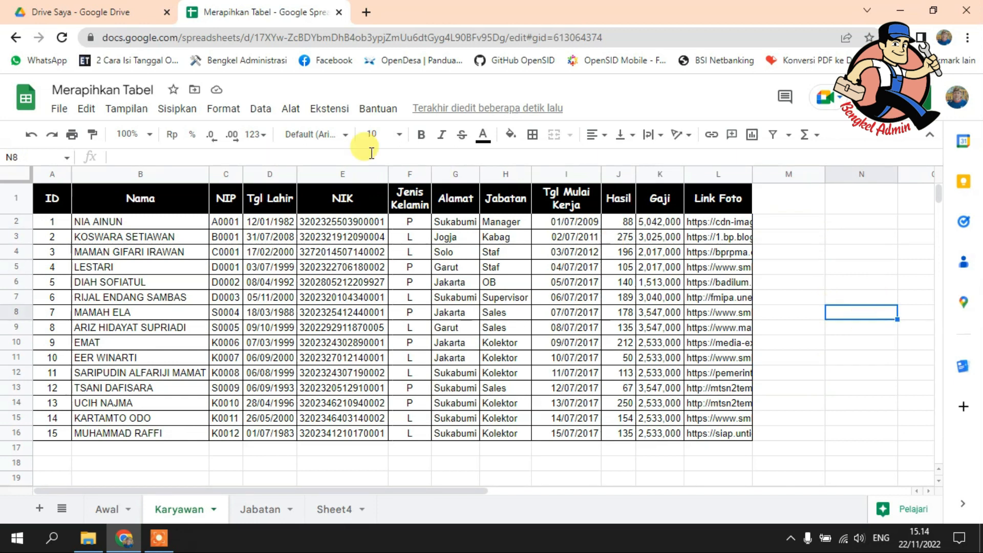
# Step: Hide the gridlines on the Karyawan sheet
pyautogui.click(127, 110)
pyautogui.moveTo(121, 134)
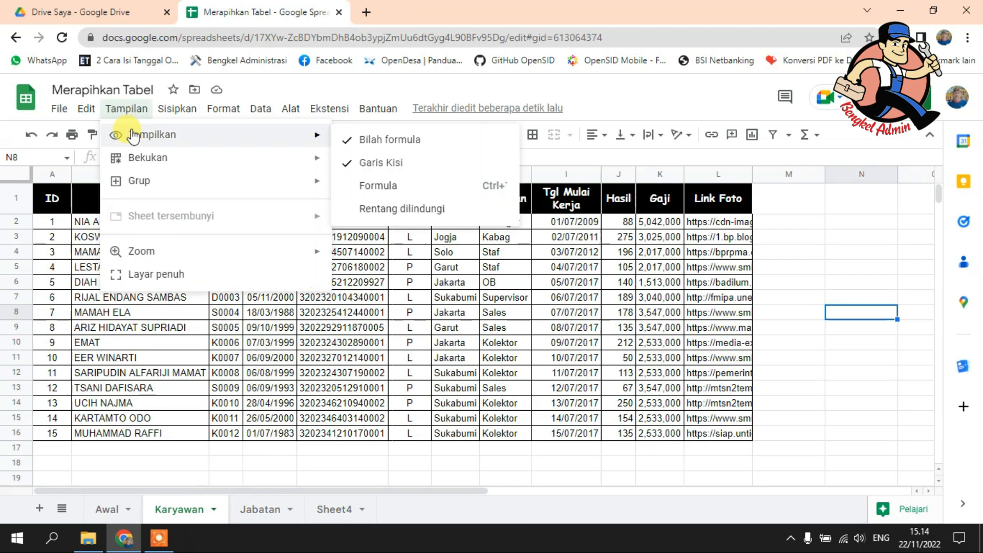
pyautogui.click(409, 163)
pyautogui.click(807, 257)
pyautogui.scroll(-2, 807, 259)
pyautogui.scroll(-5, 806, 259)
pyautogui.scroll(7, 807, 259)
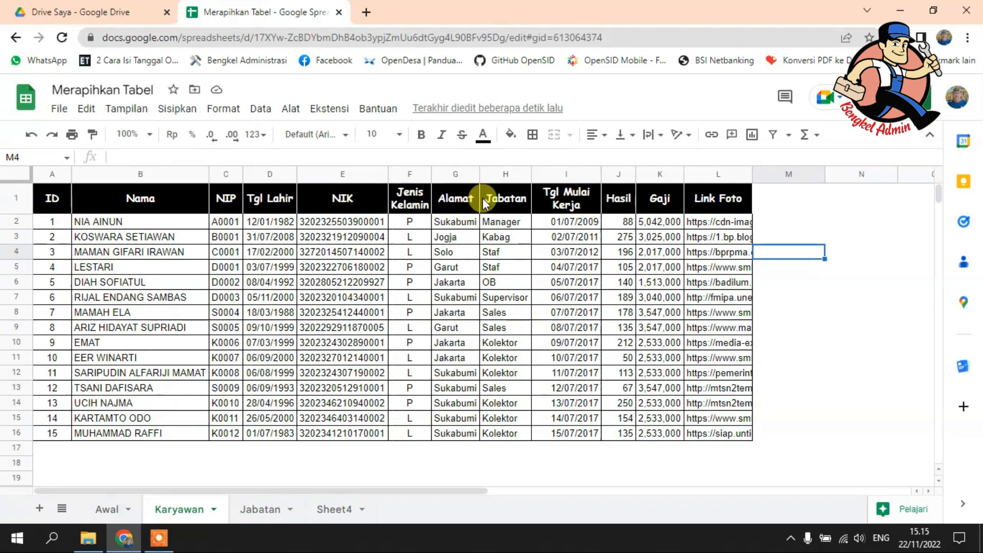
# Step: Try the header row 1 text tilted at 45° and at -45°, and stacked vertically
pyautogui.click(12, 199)
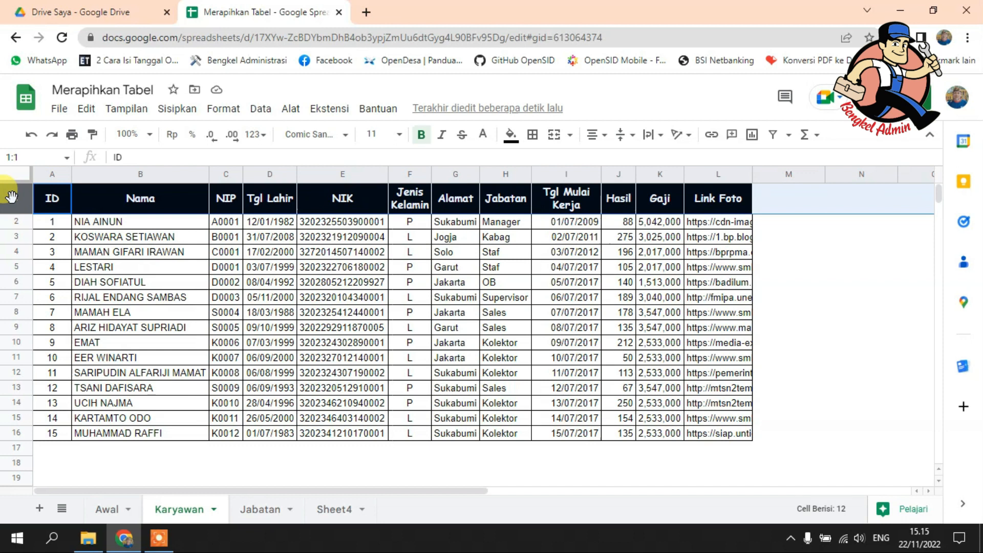
pyautogui.click(689, 136)
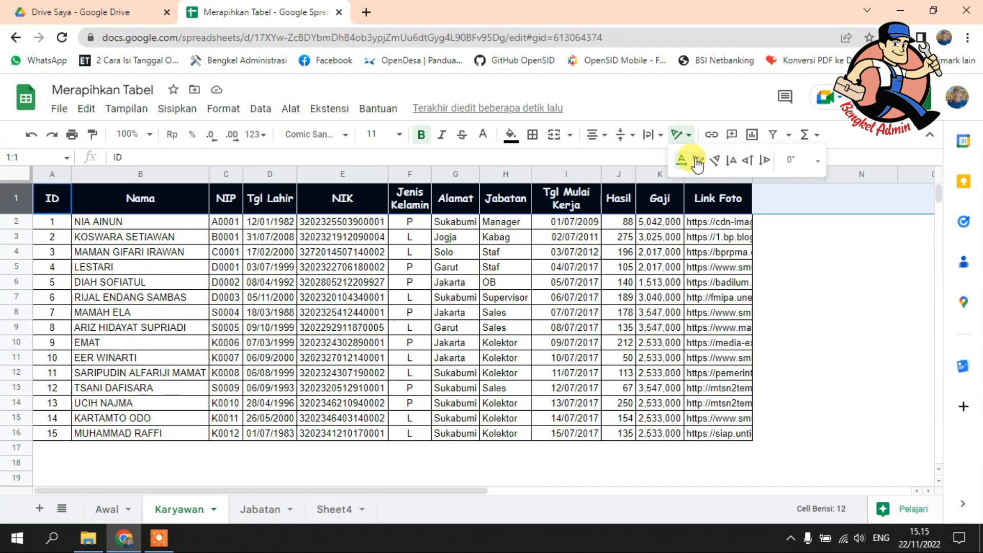
pyautogui.click(698, 160)
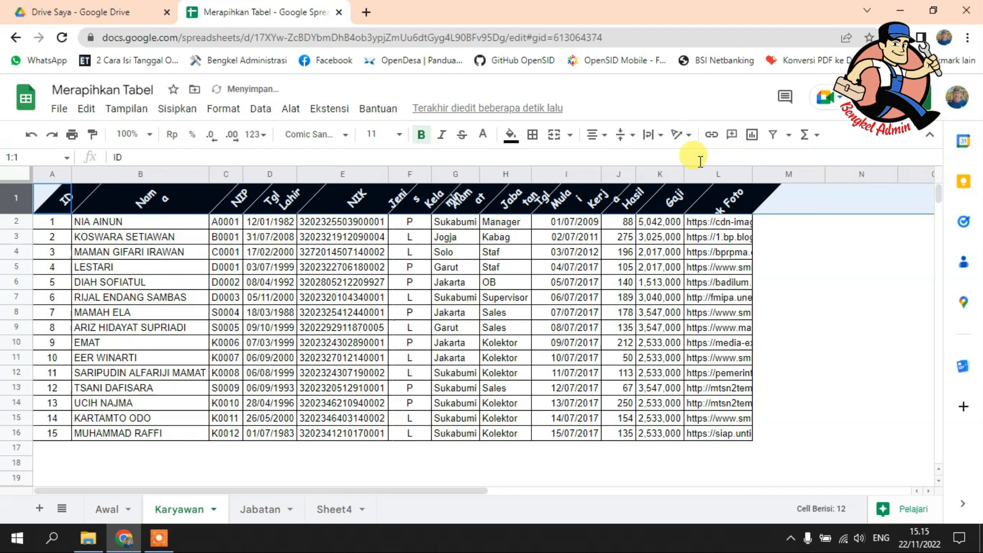
pyautogui.click(690, 137)
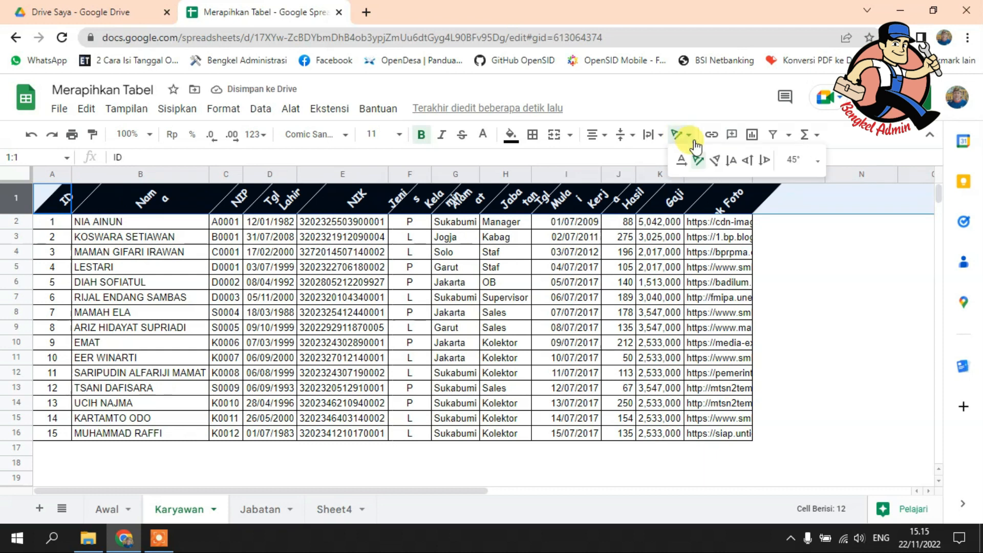
pyautogui.click(719, 159)
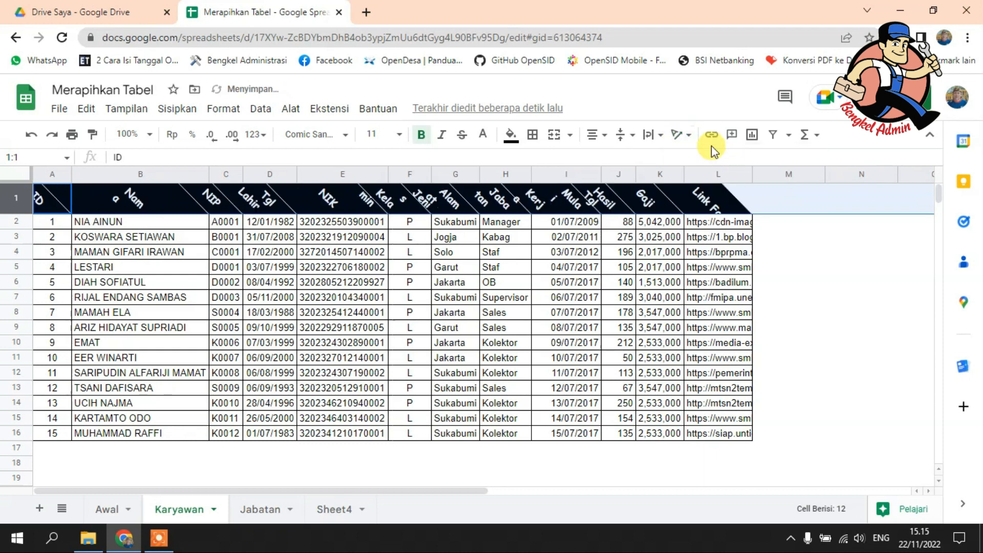
pyautogui.click(685, 135)
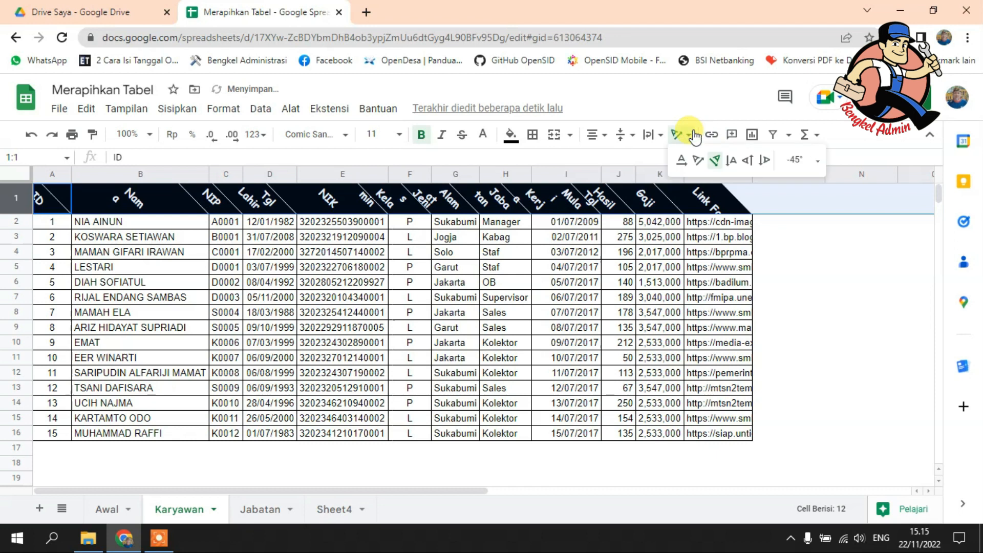
pyautogui.click(732, 160)
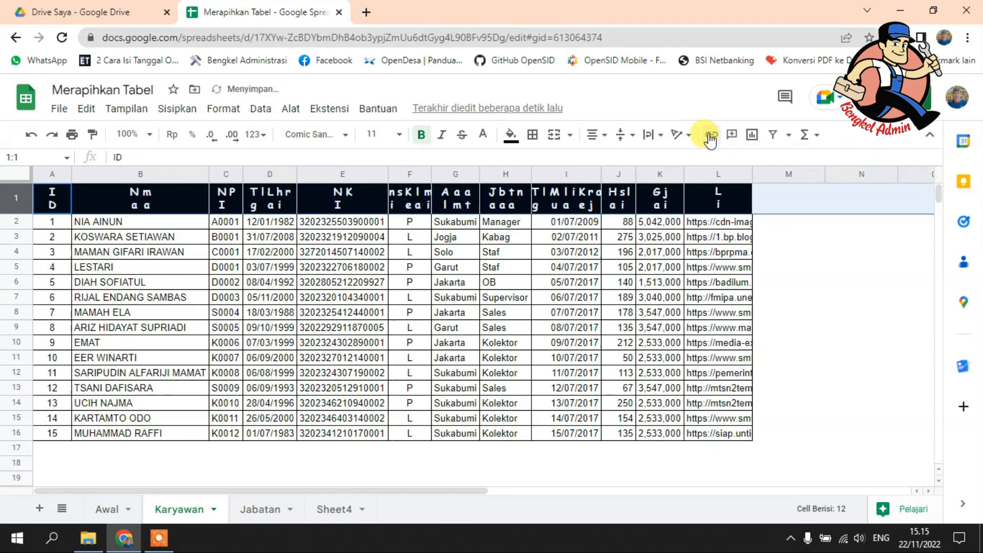
# Step: Rotate the header row 1 text upward to 90°
pyautogui.click(690, 136)
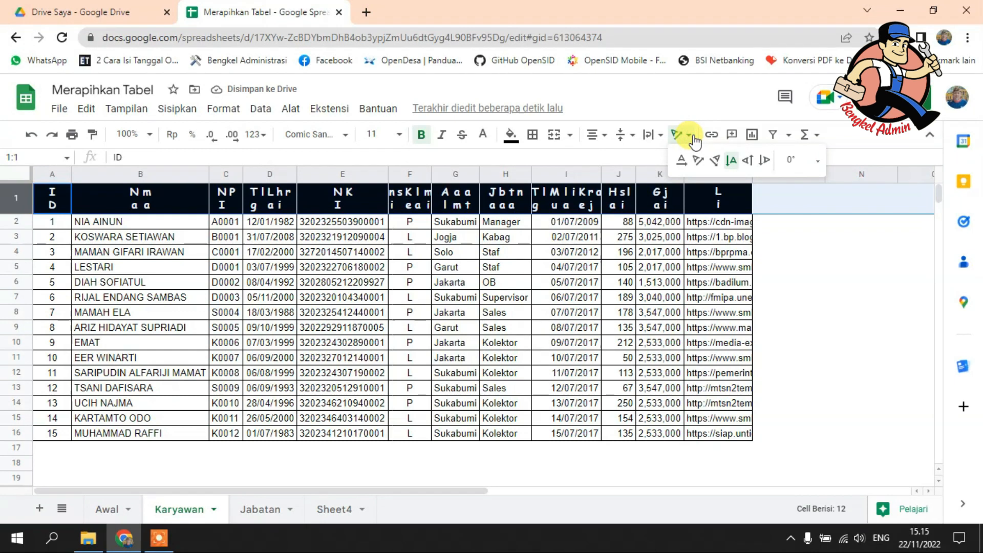
pyautogui.click(748, 160)
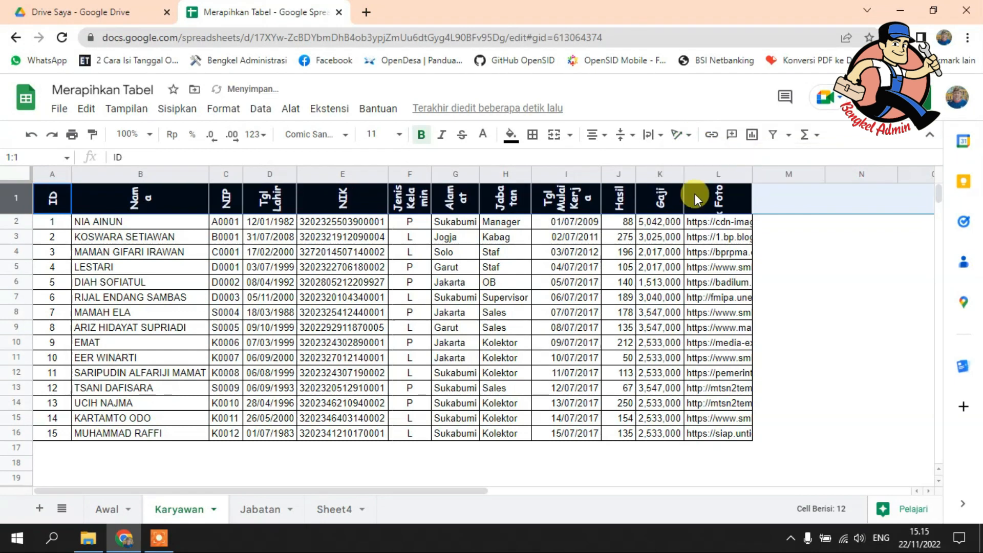
# Step: Try rotating the header row 1 text downward to -90°, and undo that rotation
pyautogui.click(690, 136)
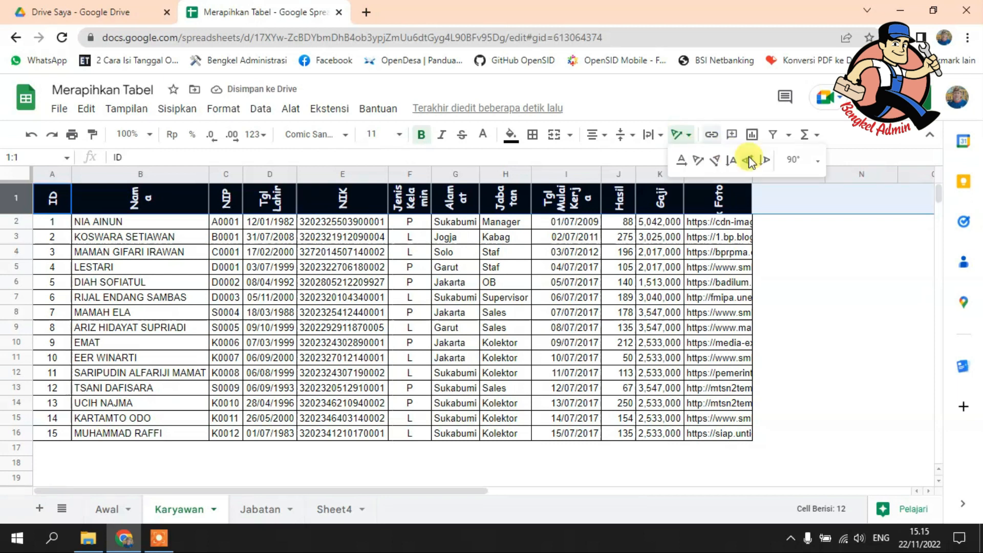
pyautogui.click(765, 162)
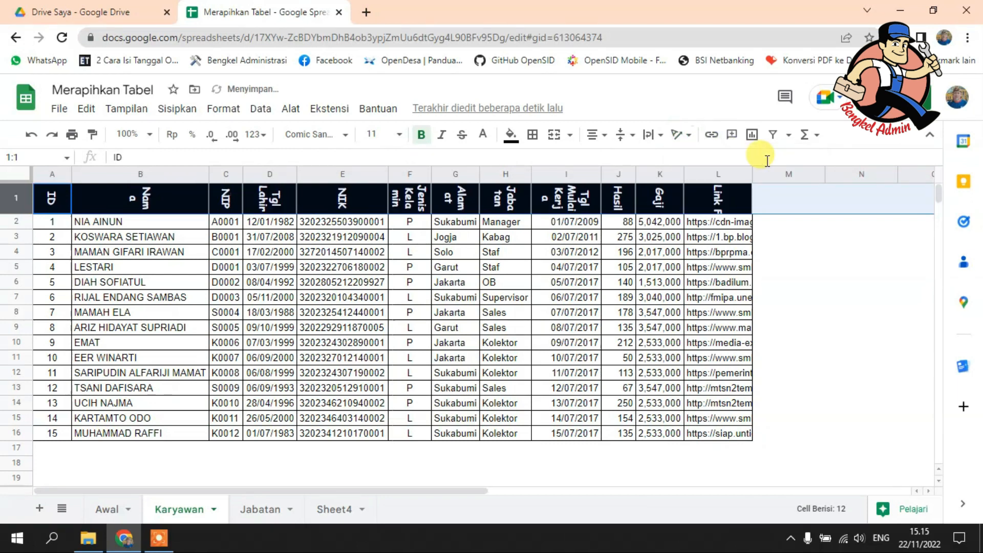
pyautogui.click(686, 136)
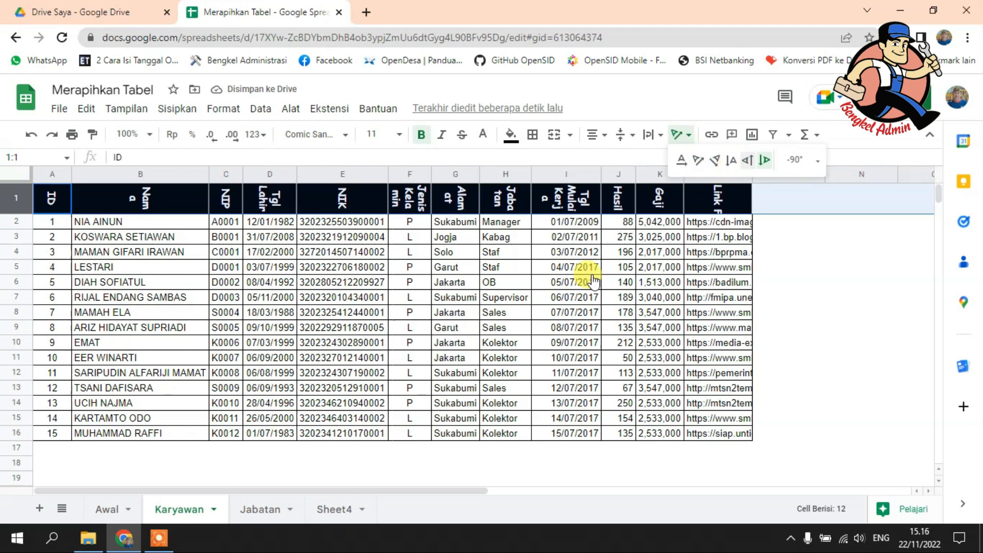
pyautogui.hotkey('ctrl', 'z')
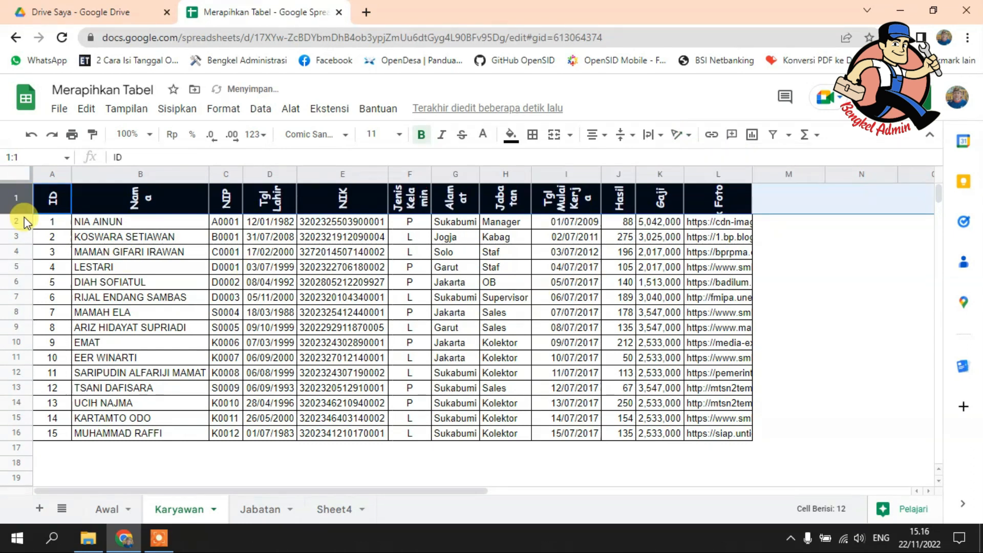
# Step: Increase the height of header row 1 to give the rotated header text more room
pyautogui.moveTo(23, 210); pyautogui.dragTo(23, 228)
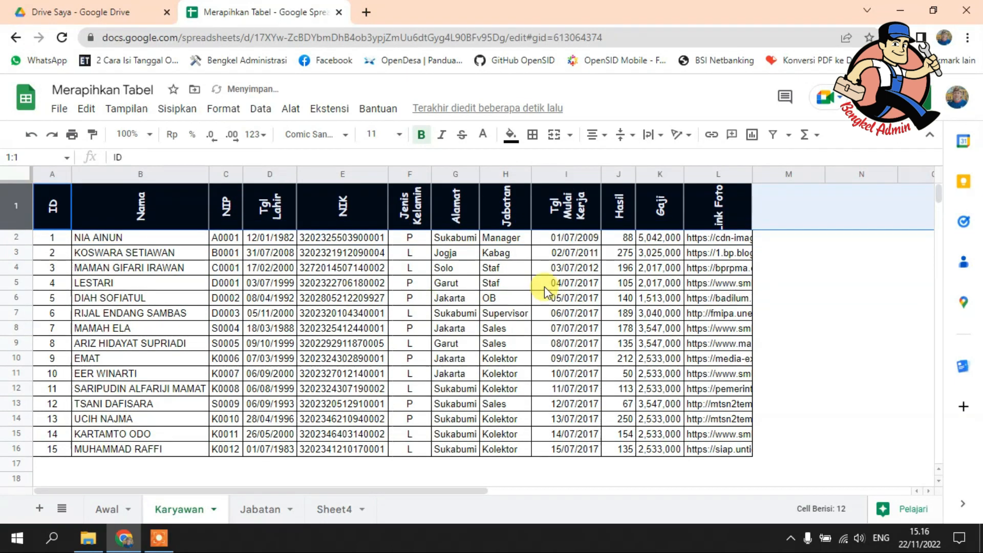
pyautogui.click(455, 298)
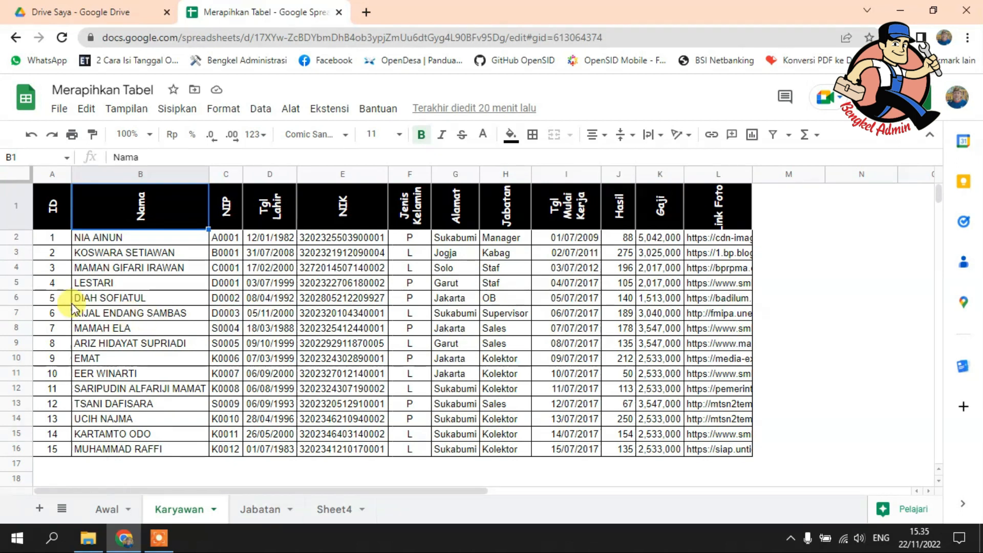
# Step: Clear the contents of row 7, the record with ID 6, and view the row's available operations
pyautogui.click(11, 313)
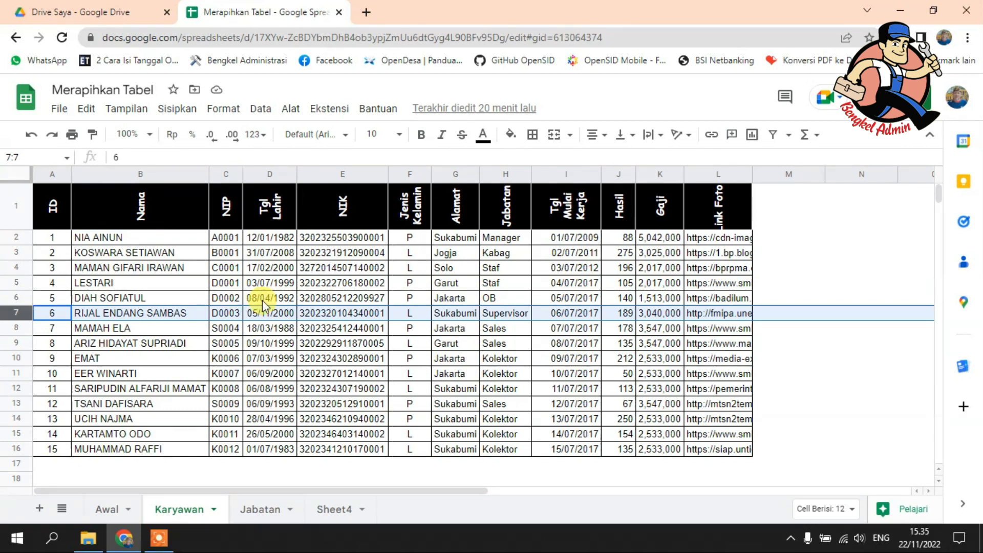
pyautogui.press('Delete')
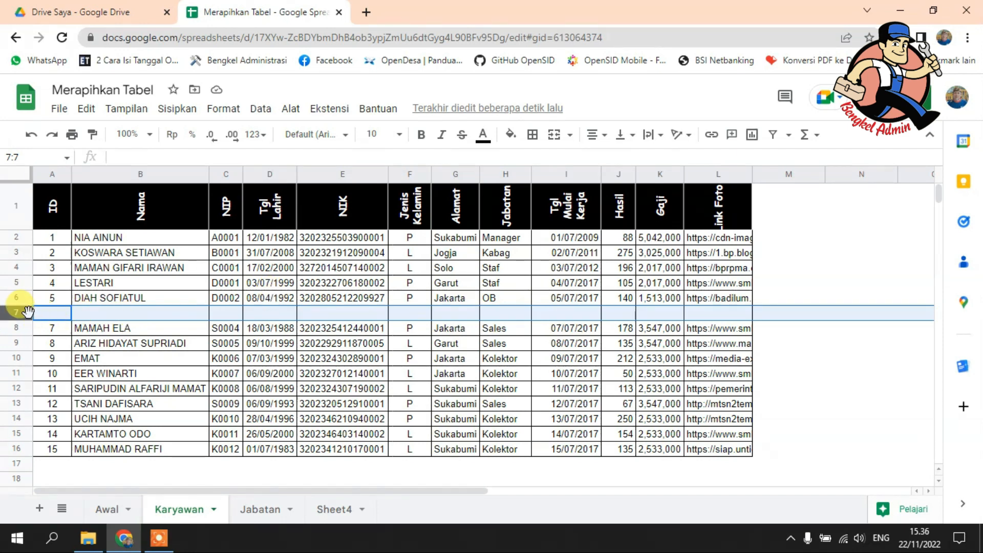
pyautogui.rightClick(19, 312)
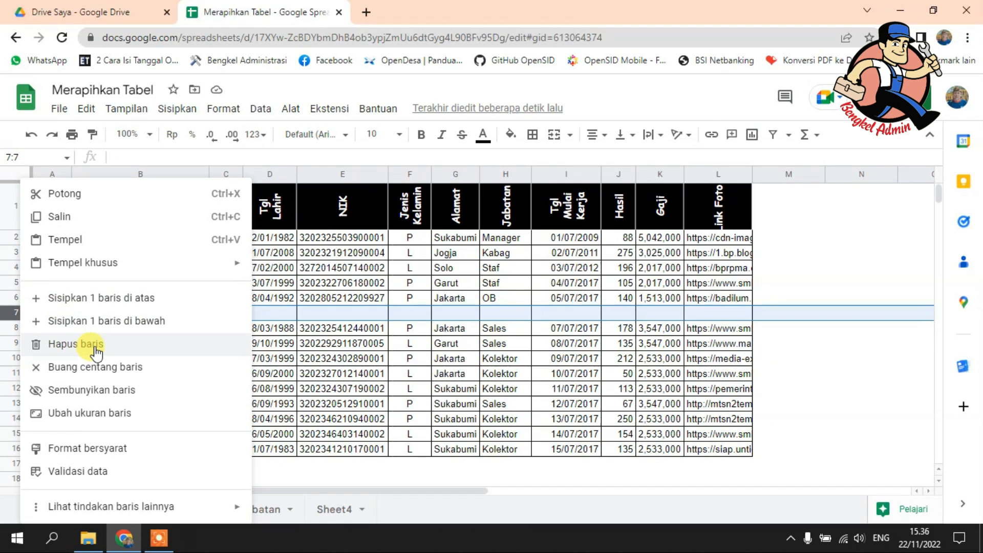
pyautogui.click(310, 313)
# Step: Delete rows 7 and 8 from the employee table
pyautogui.moveTo(17, 316); pyautogui.dragTo(18, 327)
pyautogui.rightClick(107, 326)
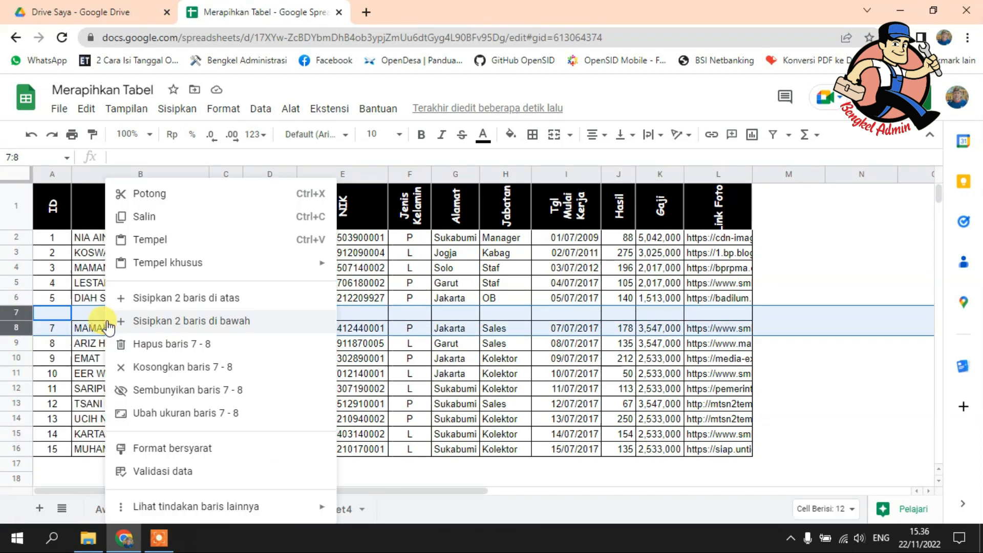
pyautogui.click(195, 346)
pyautogui.hotkey('ctrl', 'c')
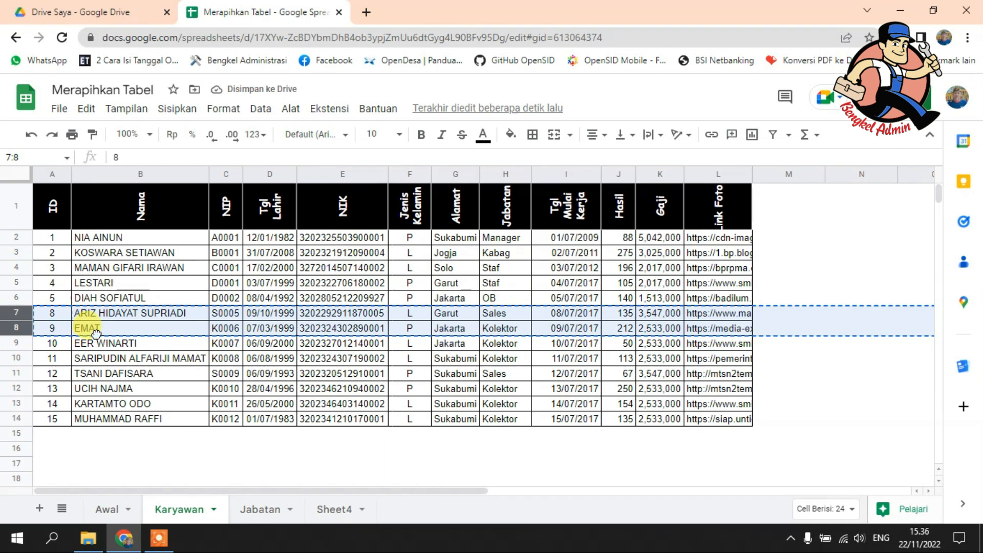
pyautogui.click(92, 330)
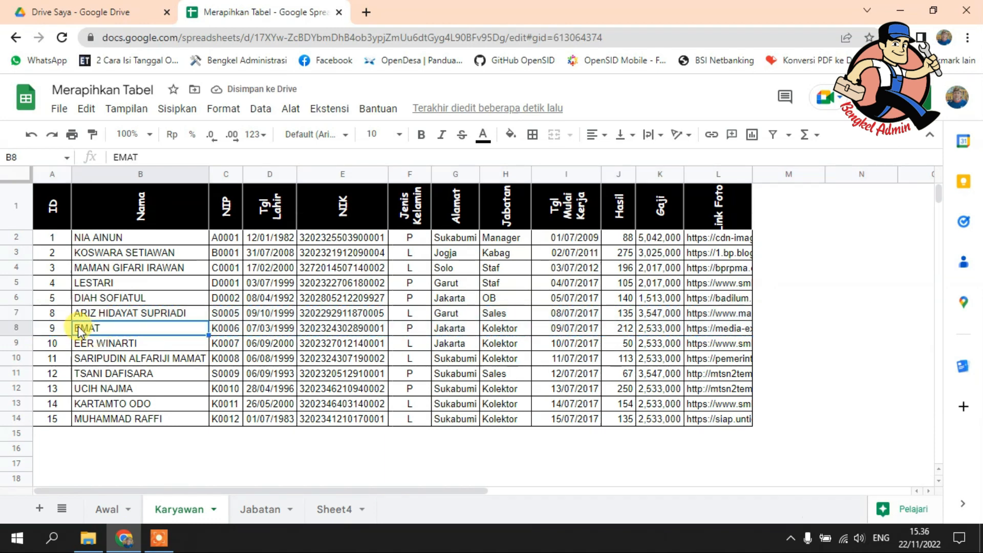
# Step: Clear the contents of row 7, the record with ID 8, keeping the row itself
pyautogui.click(17, 313)
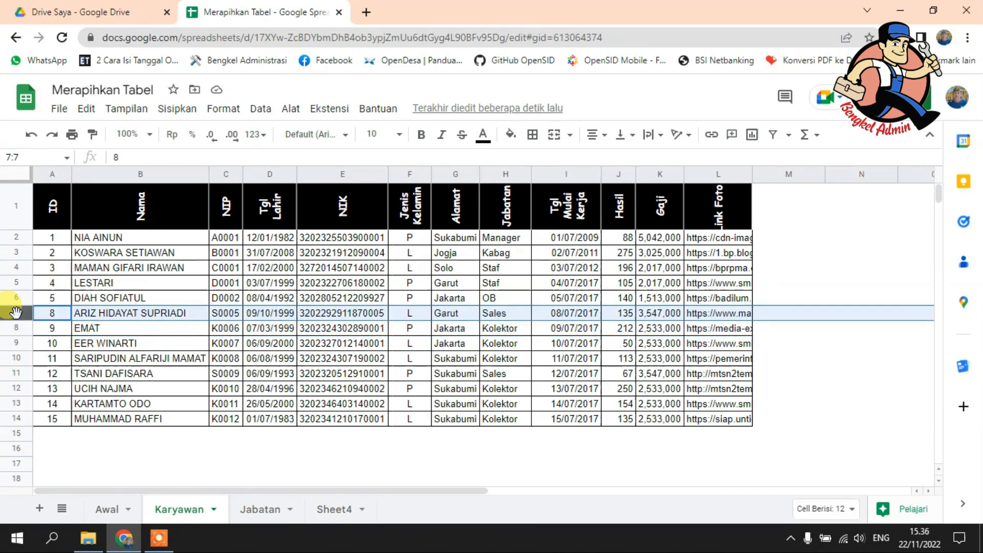
pyautogui.rightClick(16, 314)
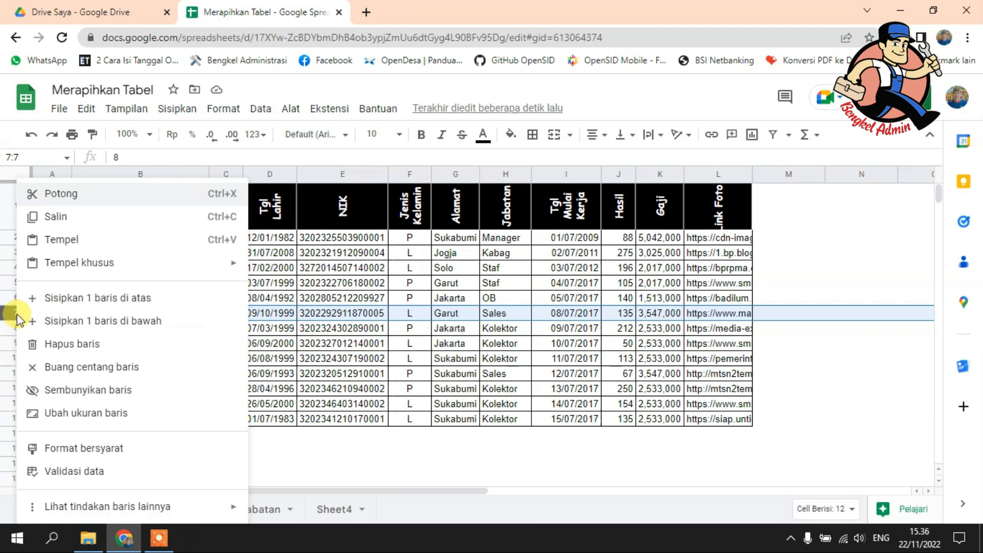
pyautogui.click(119, 379)
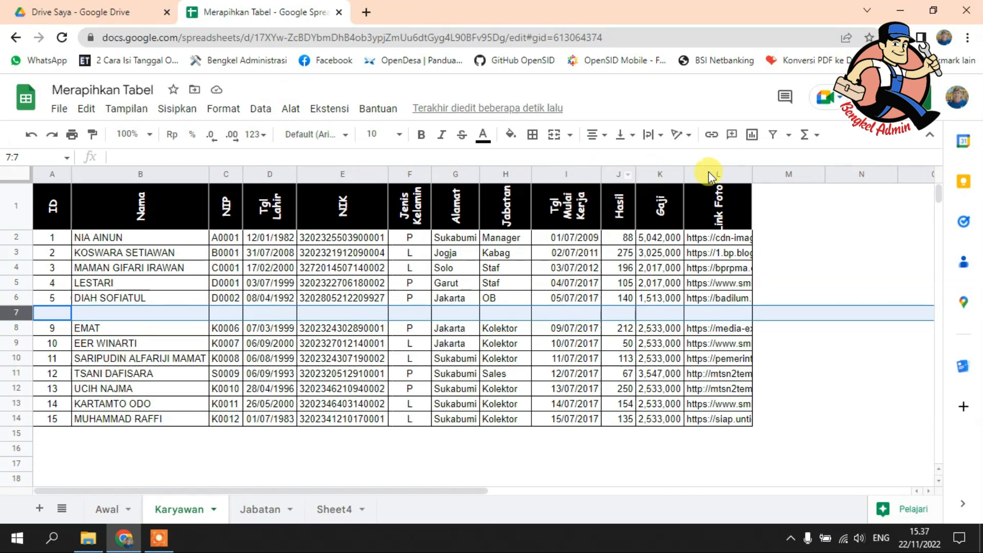
# Step: View the available column operations for the Tgl Mulai Kerja column
pyautogui.click(557, 175)
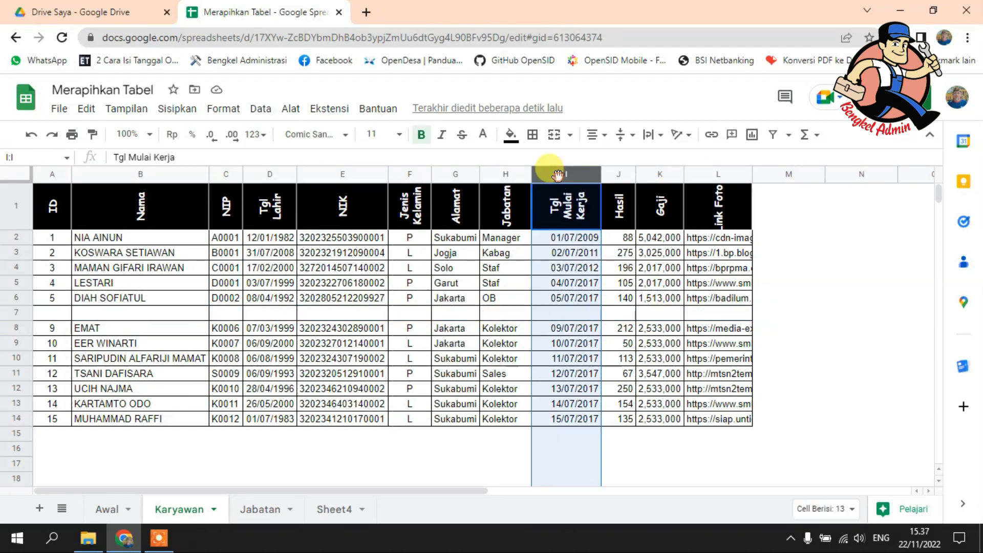
pyautogui.rightClick(558, 175)
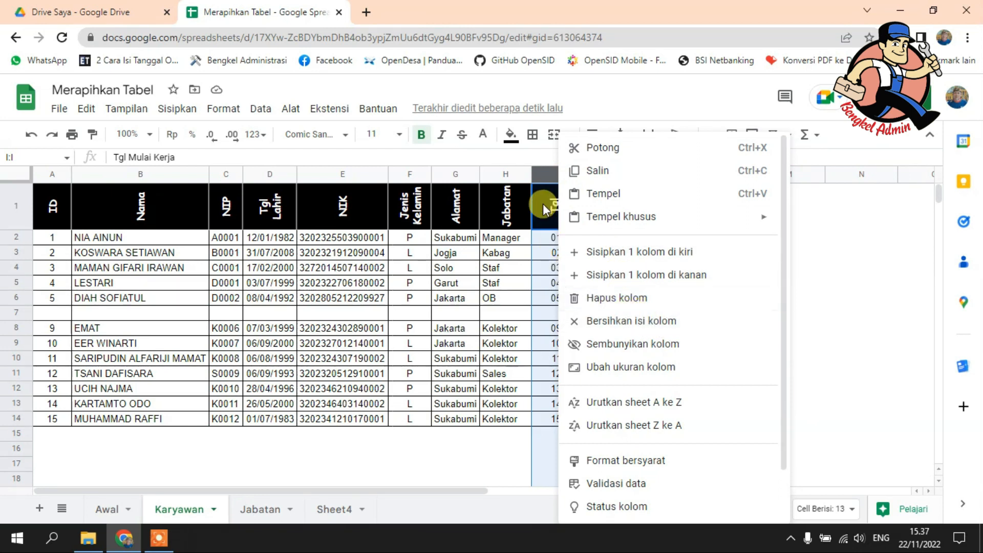
pyautogui.click(543, 174)
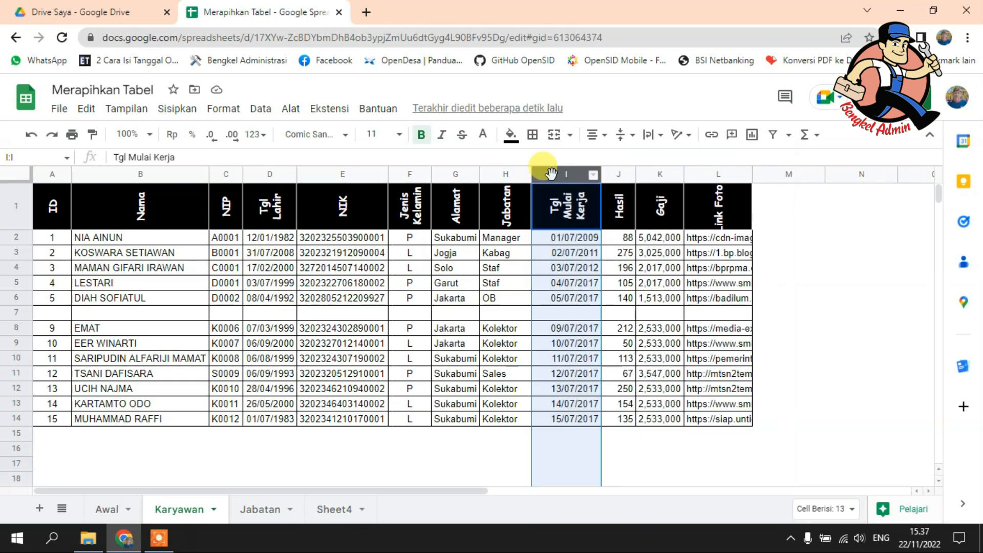
# Step: Clear the contents of the Tgl Mulai Kerja column and delete the column from the employee table
pyautogui.press('Delete')
pyautogui.rightClick(551, 174)
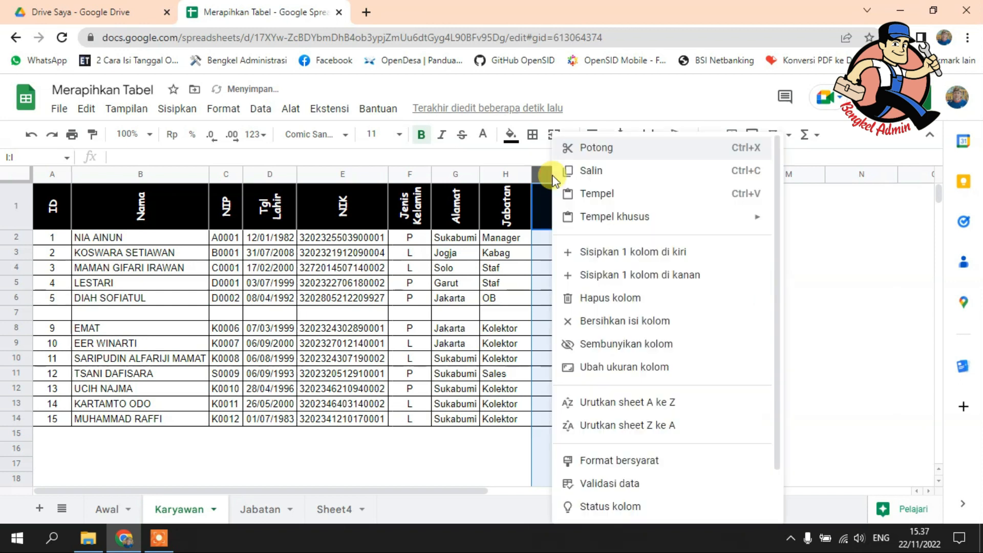
pyautogui.click(605, 300)
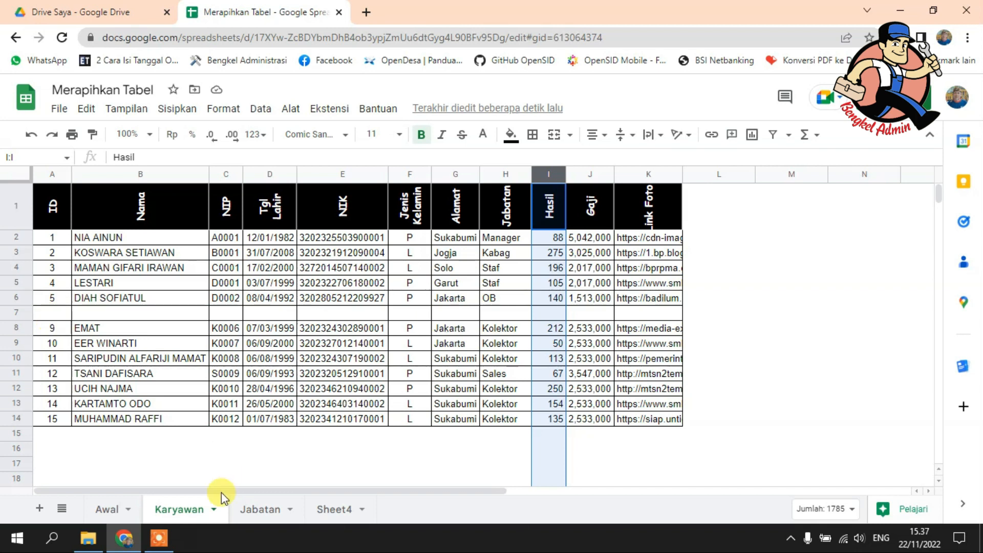
# Step: Shorten the heading in cell D1 of the Jabatan sheet to "Insentif"
pyautogui.click(257, 515)
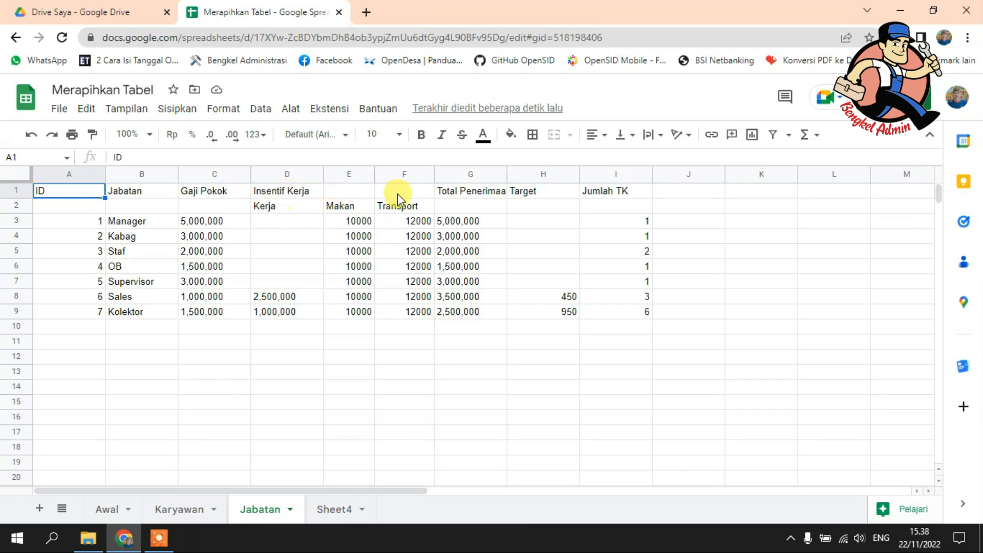
pyautogui.click(259, 195)
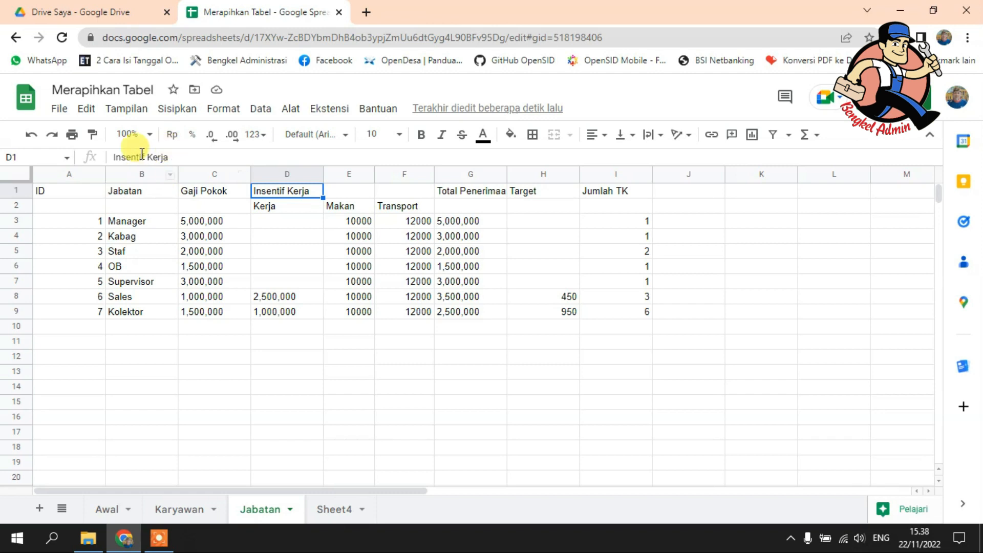
pyautogui.click(190, 160)
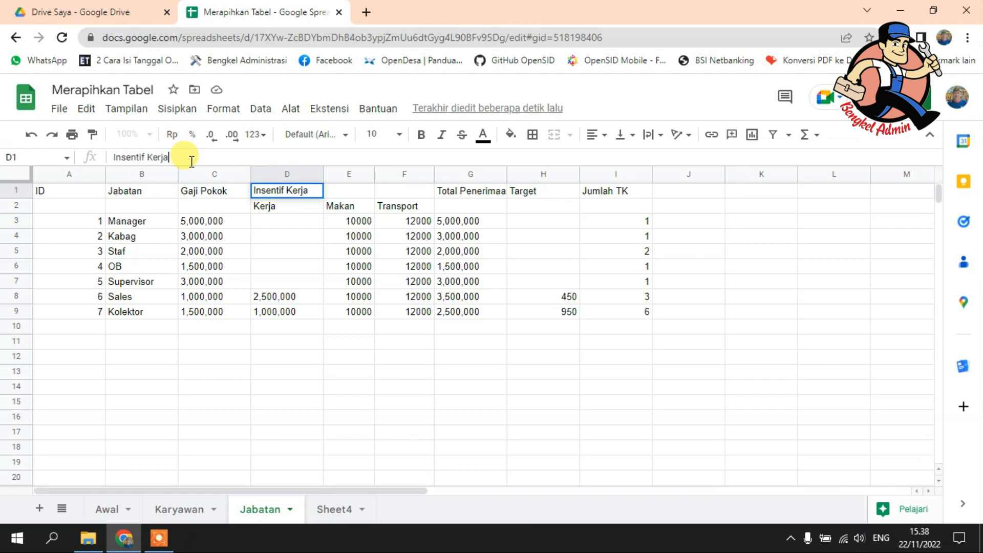
pyautogui.press('BackSpace')
pyautogui.press('BackSpace')
pyautogui.press('BackSpace')
pyautogui.press('BackSpace')
pyautogui.press('BackSpace')
pyautogui.press('BackSpace')
pyautogui.press('Return')
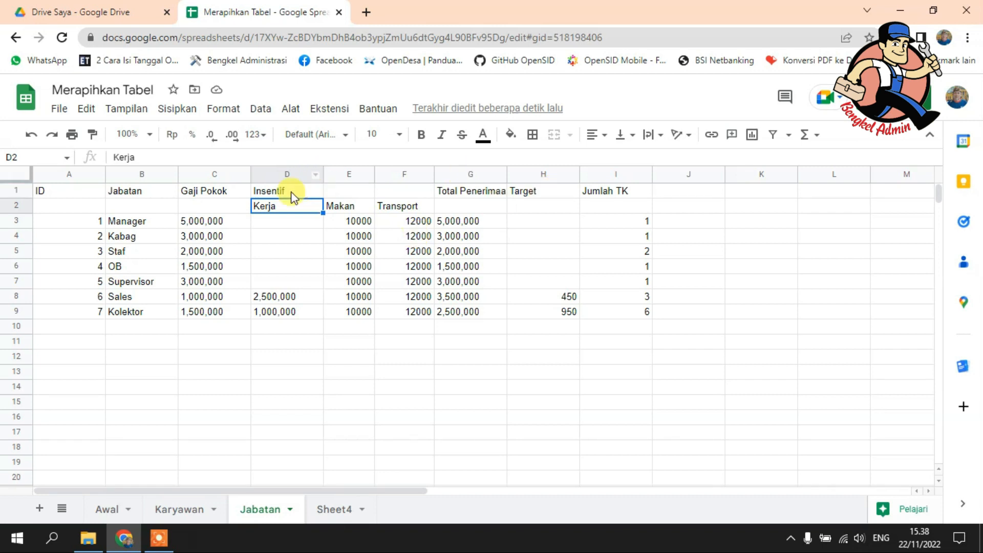
# Step: Merge cells D1:F1 so the Insentif heading spans the Kerja, Makan and Transport columns
pyautogui.click(307, 191)
pyautogui.moveTo(335, 192); pyautogui.dragTo(404, 190)
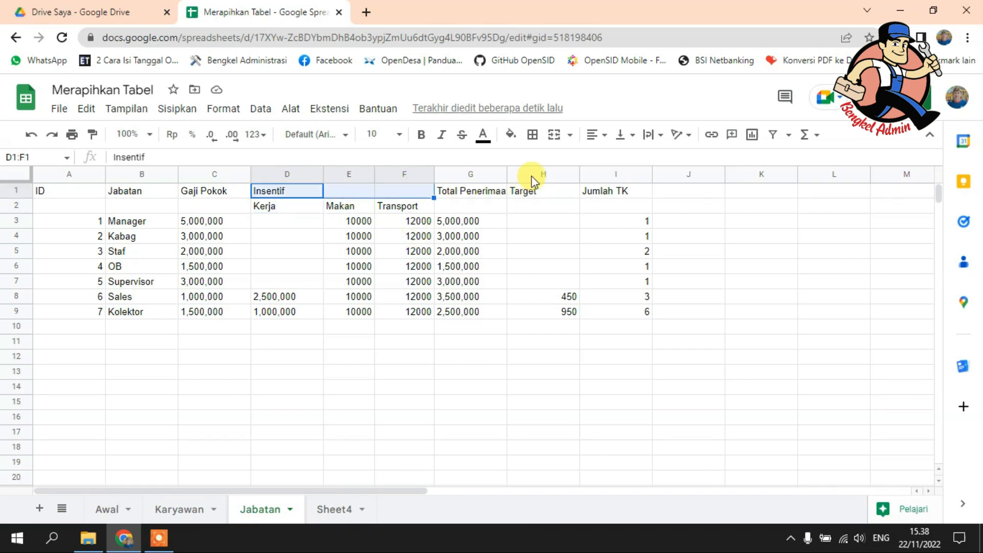
pyautogui.click(553, 135)
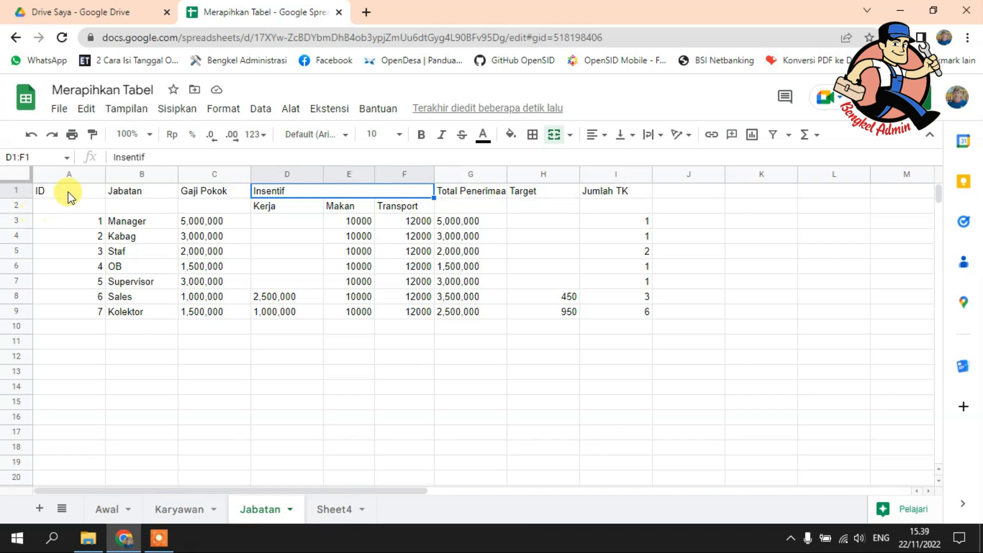
# Step: Merge rows 1 and 2 separately for the ID, Jabatan, Gaji Pokok, Total Penerimaan, Target and Jumlah TK headings
pyautogui.moveTo(71, 192); pyautogui.dragTo(70, 205)
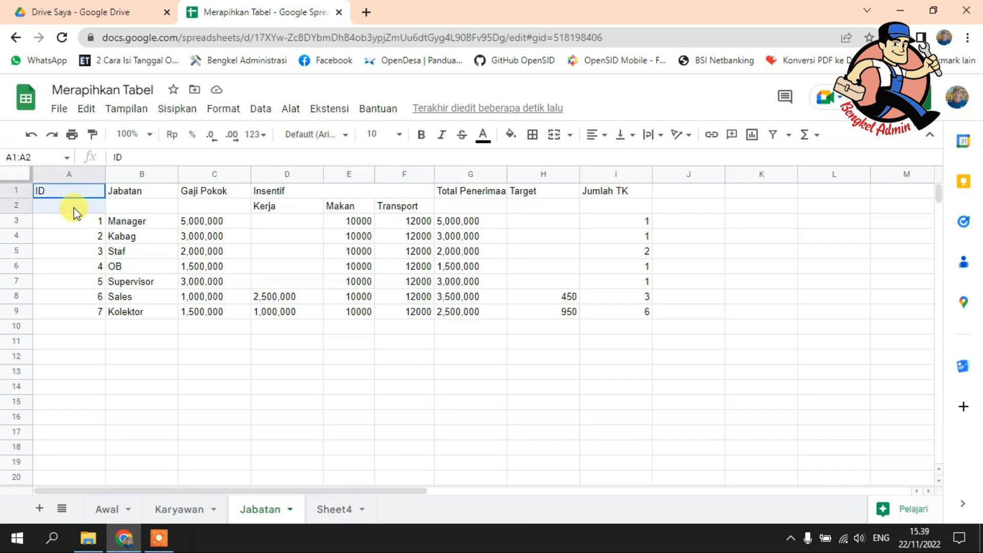
pyautogui.click(556, 137)
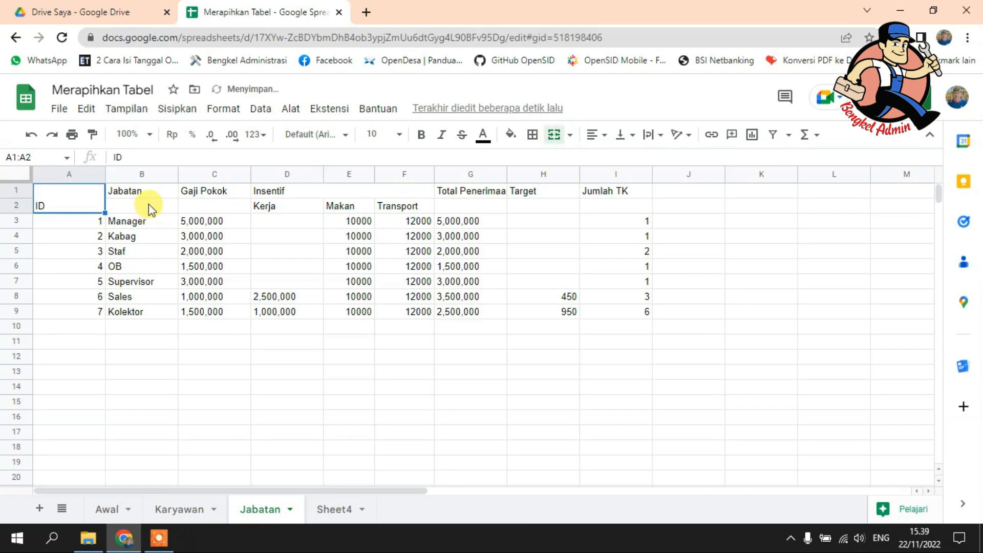
pyautogui.moveTo(147, 192); pyautogui.dragTo(164, 202)
pyautogui.click(554, 137)
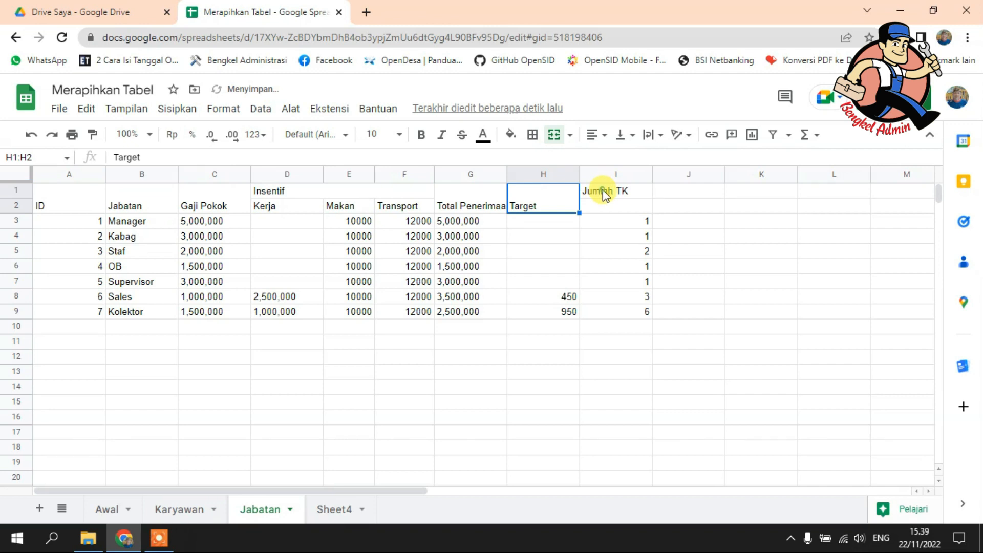
pyautogui.moveTo(600, 192); pyautogui.dragTo(602, 205)
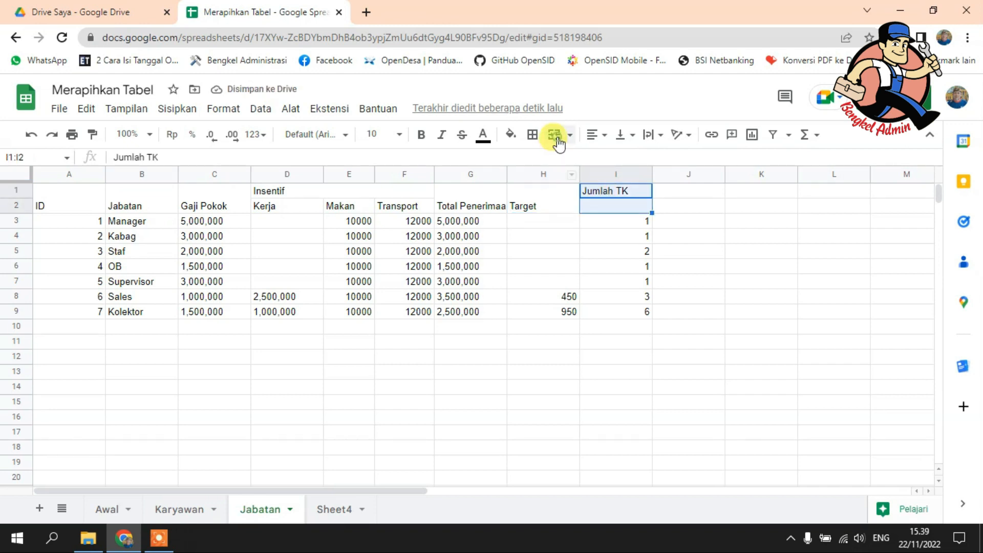
pyautogui.click(554, 135)
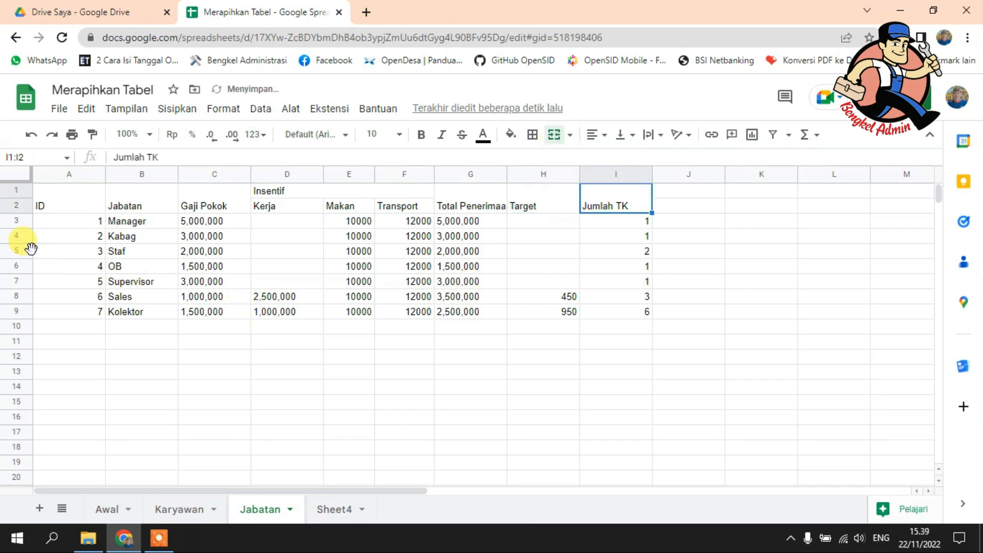
# Step: Center the headings in rows 1 and 2 horizontally and vertically, and wrap their text
pyautogui.click(19, 190)
pyautogui.keyDown('shift'); pyautogui.click(18, 206); pyautogui.keyUp('shift')
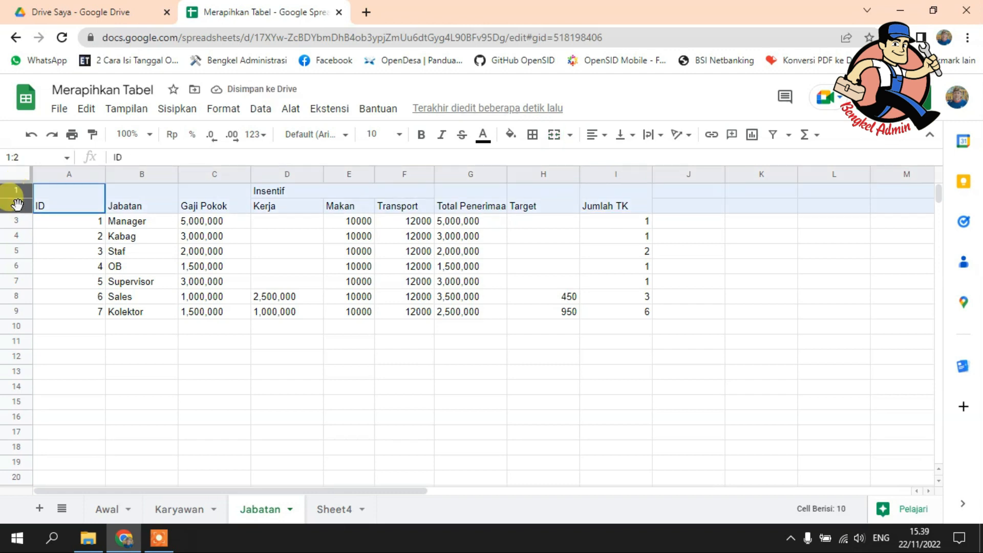
pyautogui.click(605, 137)
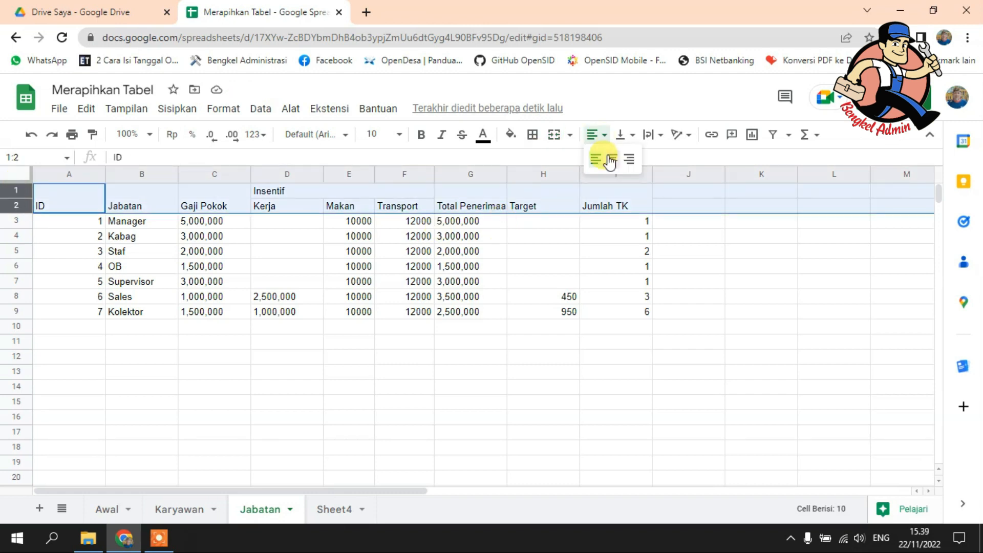
pyautogui.click(610, 157)
pyautogui.click(621, 137)
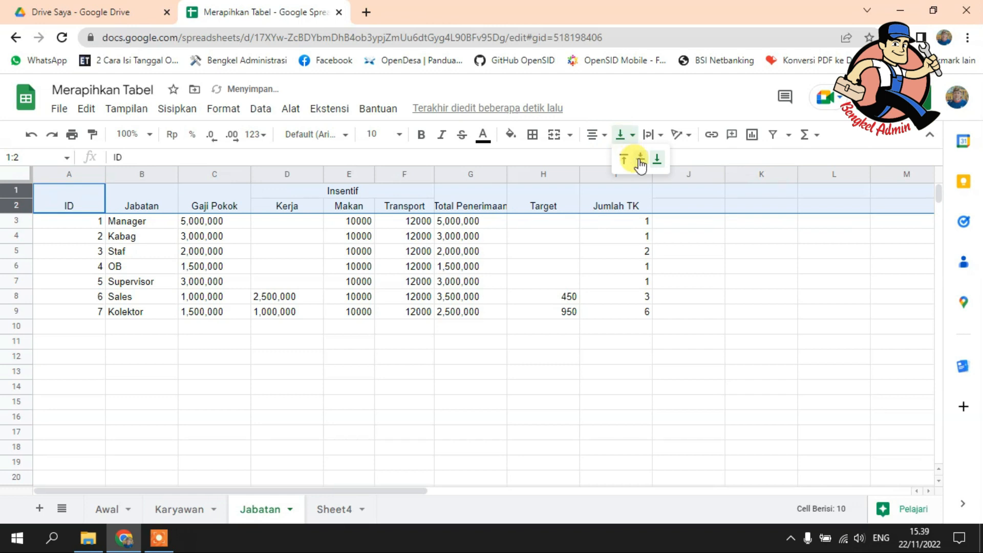
pyautogui.click(640, 158)
pyautogui.click(655, 136)
pyautogui.click(669, 162)
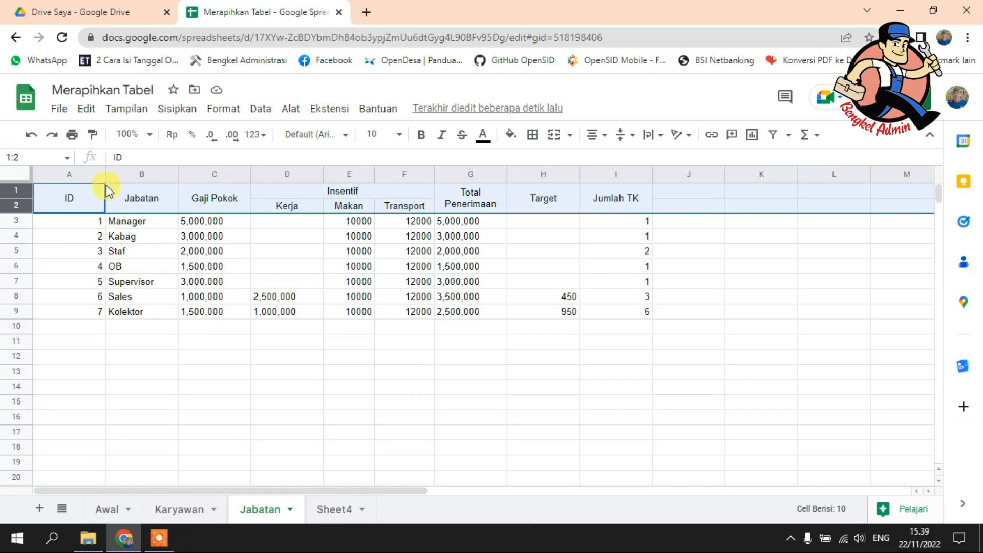
# Step: Narrow the ID, Target and Jumlah TK columns to suit their contents
pyautogui.click(147, 266)
pyautogui.moveTo(105, 173); pyautogui.dragTo(79, 169)
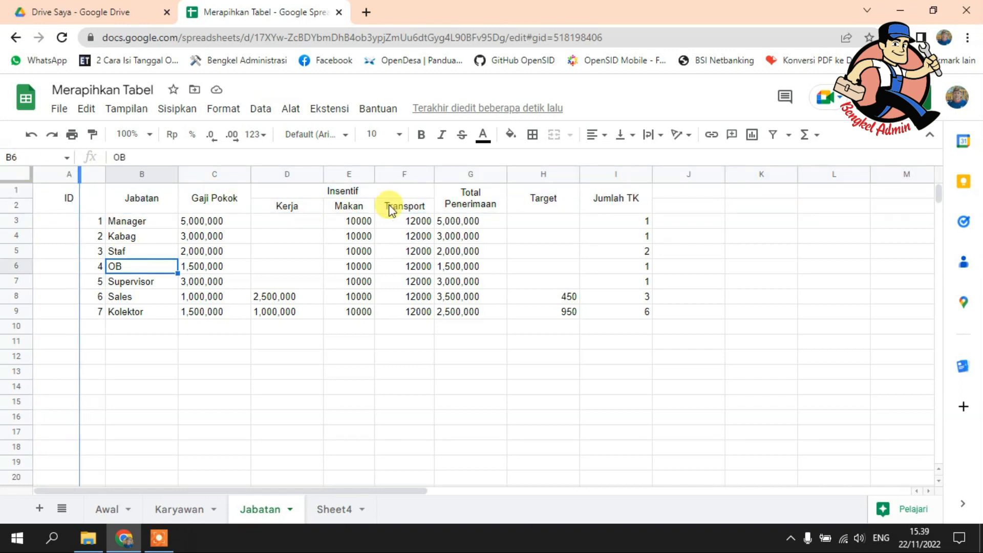
pyautogui.moveTo(556, 175); pyautogui.dragTo(536, 174)
pyautogui.moveTo(607, 173); pyautogui.dragTo(592, 172)
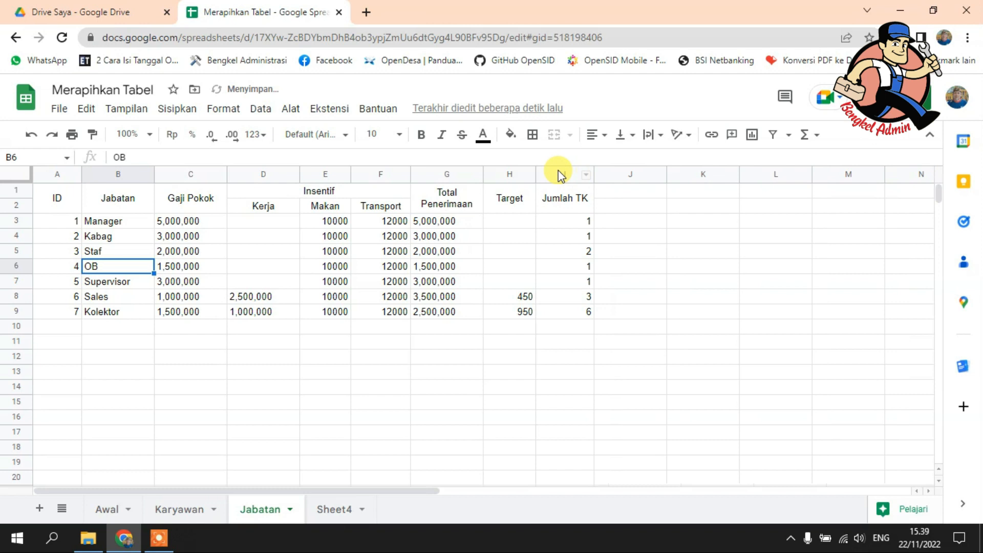
pyautogui.moveTo(576, 173); pyautogui.dragTo(574, 179)
# Step: Give the header range A1:I2 a black fill and white text
pyautogui.moveTo(59, 198); pyautogui.dragTo(547, 205)
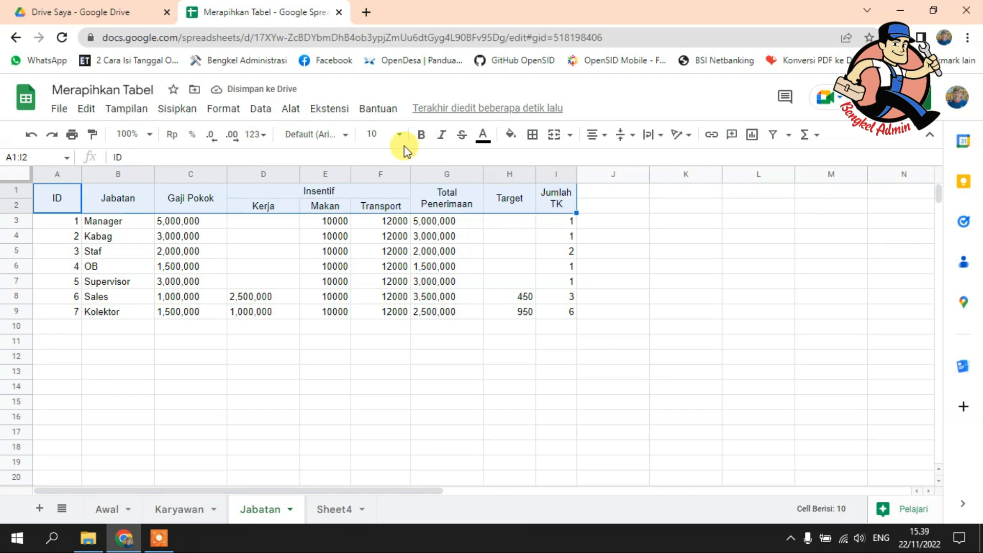
pyautogui.click(524, 136)
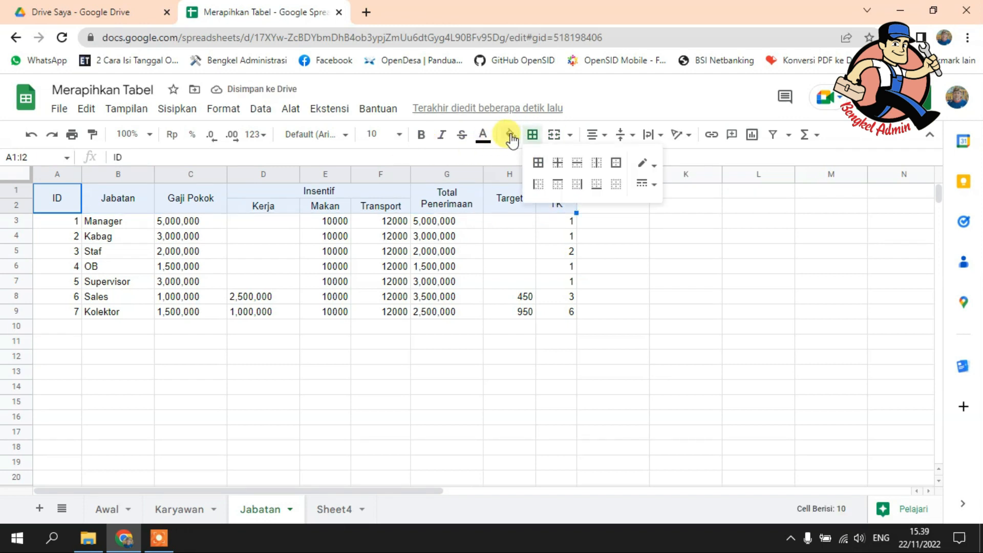
pyautogui.click(511, 136)
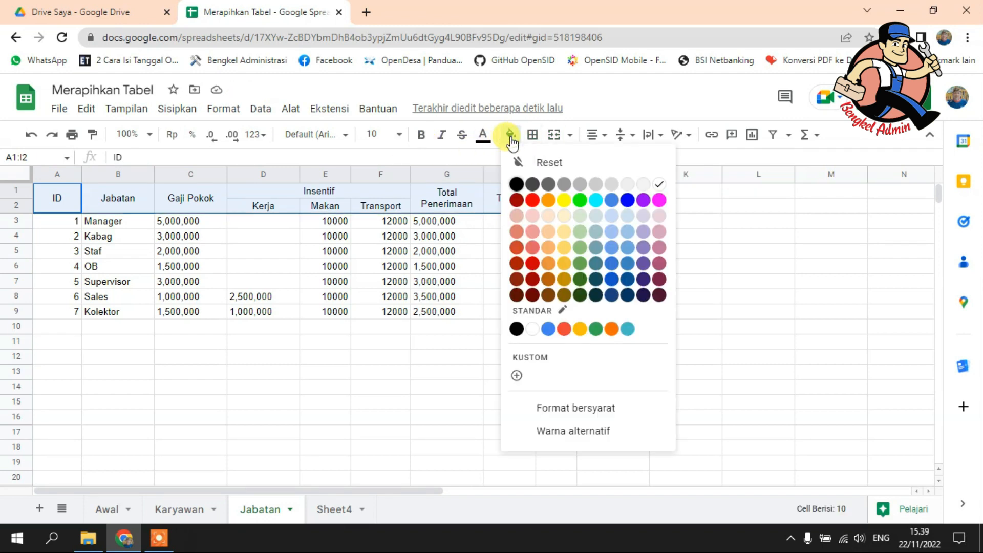
pyautogui.click(516, 184)
pyautogui.click(483, 135)
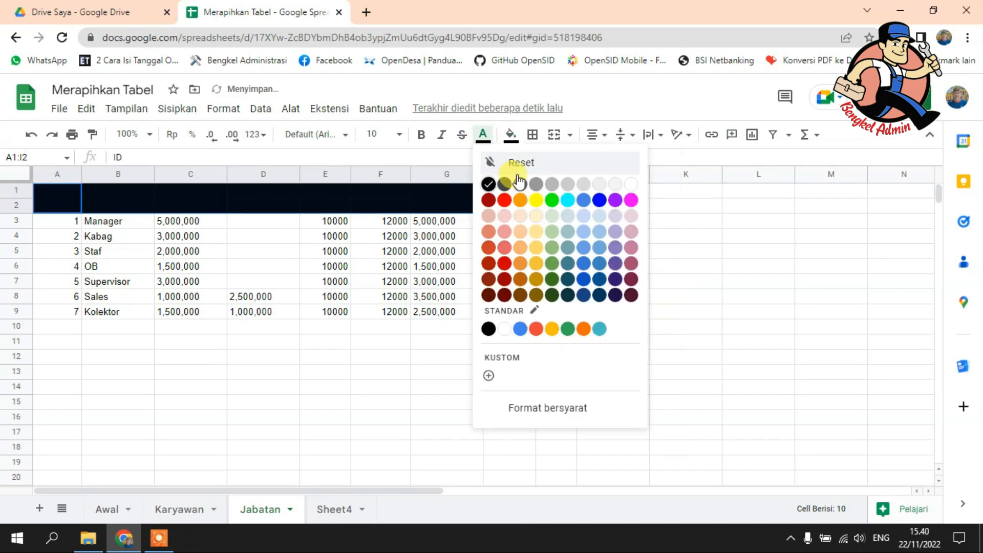
pyautogui.click(629, 185)
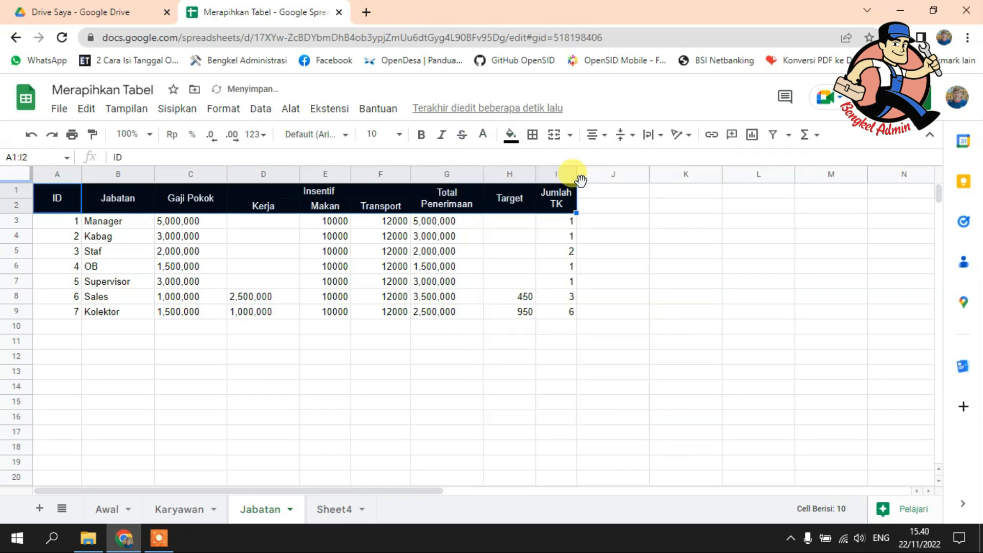
# Step: Apply all borders to the header range A1:I2
pyautogui.click(532, 134)
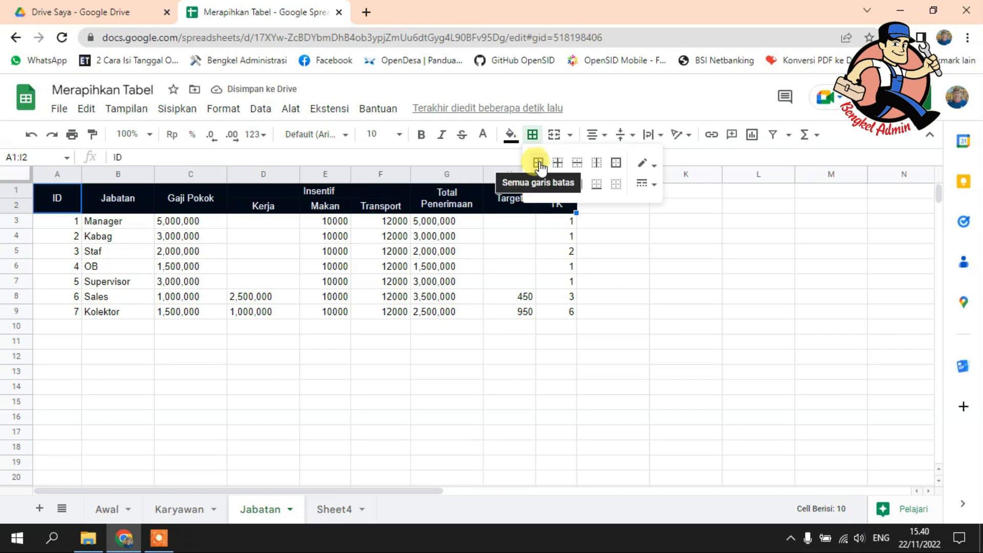
pyautogui.click(538, 164)
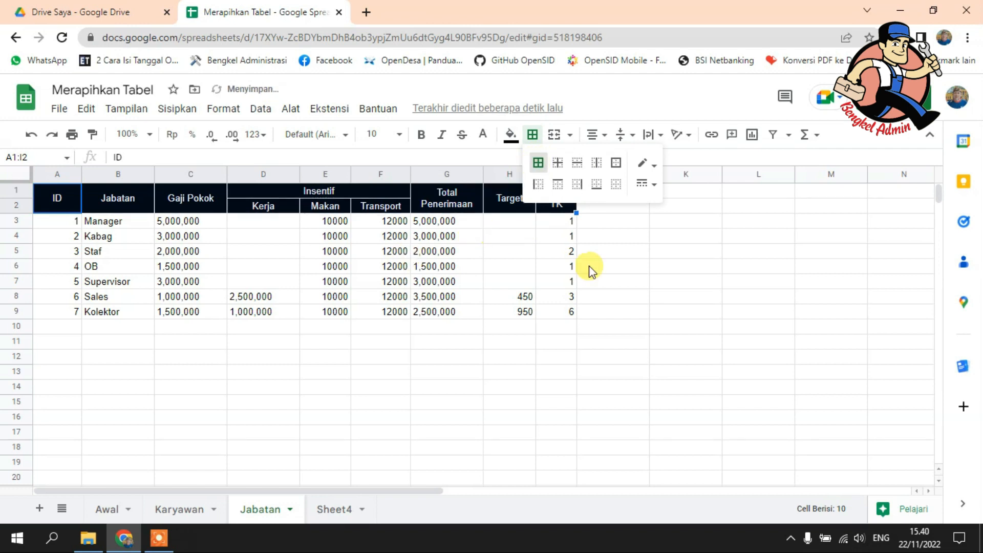
pyautogui.click(257, 296)
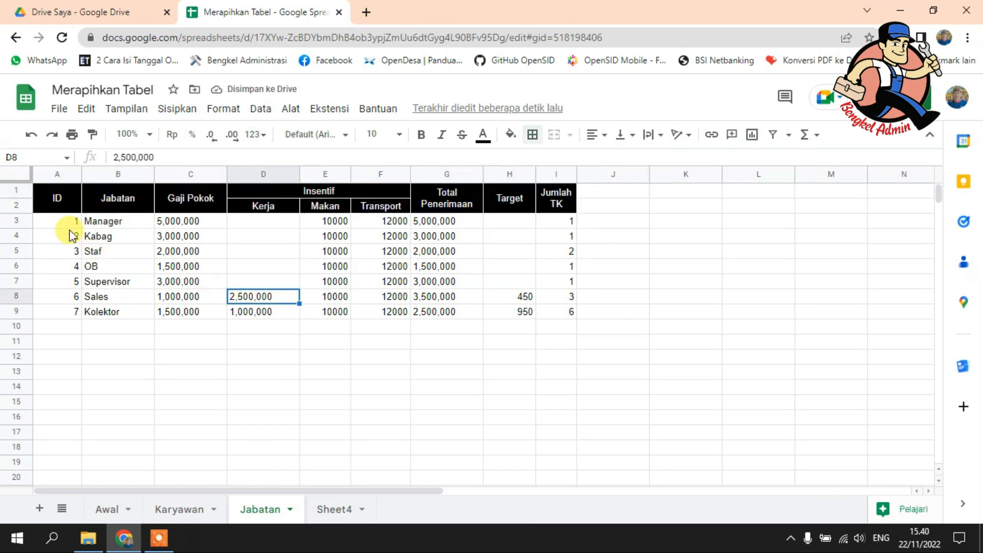
# Step: Apply black borders around all cells of the data range A3:I9
pyautogui.moveTo(71, 225); pyautogui.dragTo(564, 311)
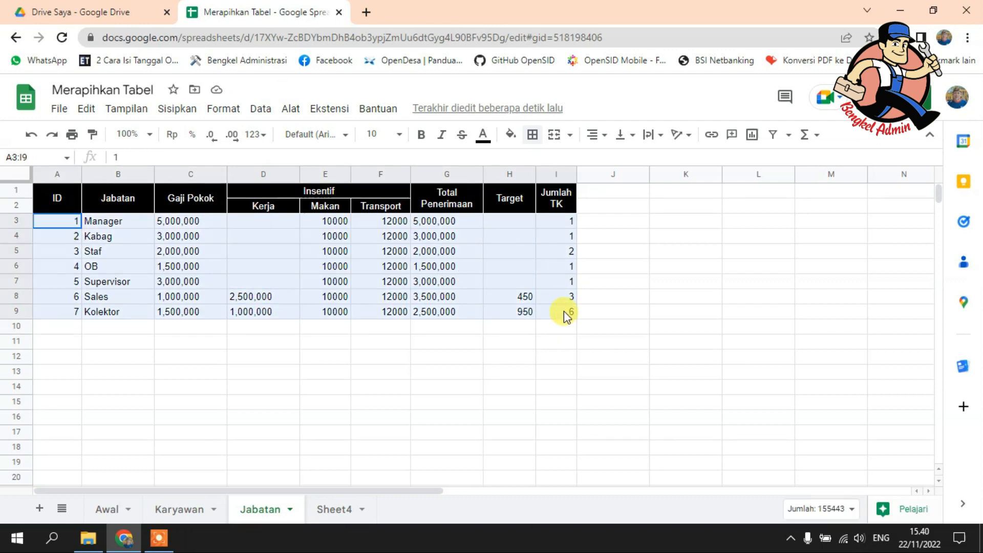
pyautogui.click(532, 134)
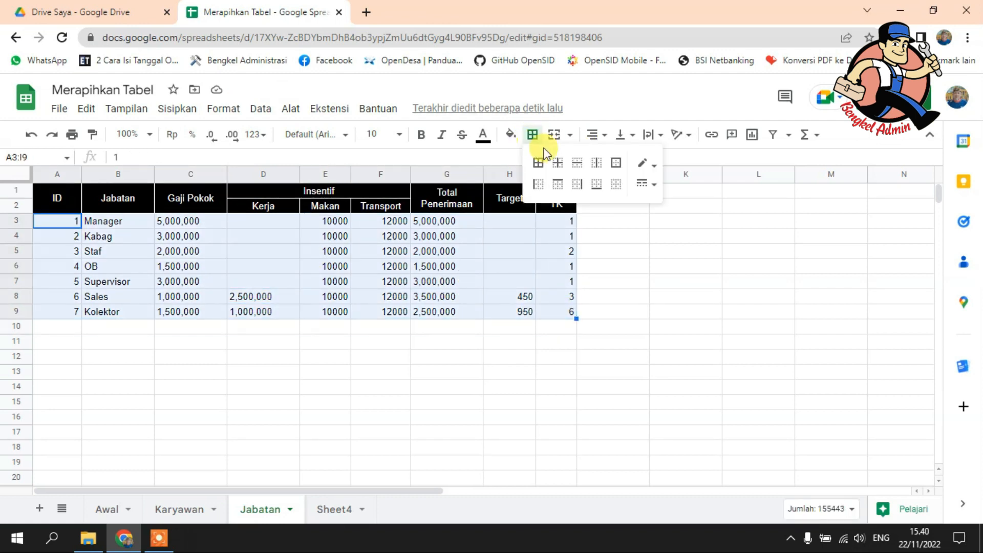
pyautogui.click(645, 166)
pyautogui.click(648, 212)
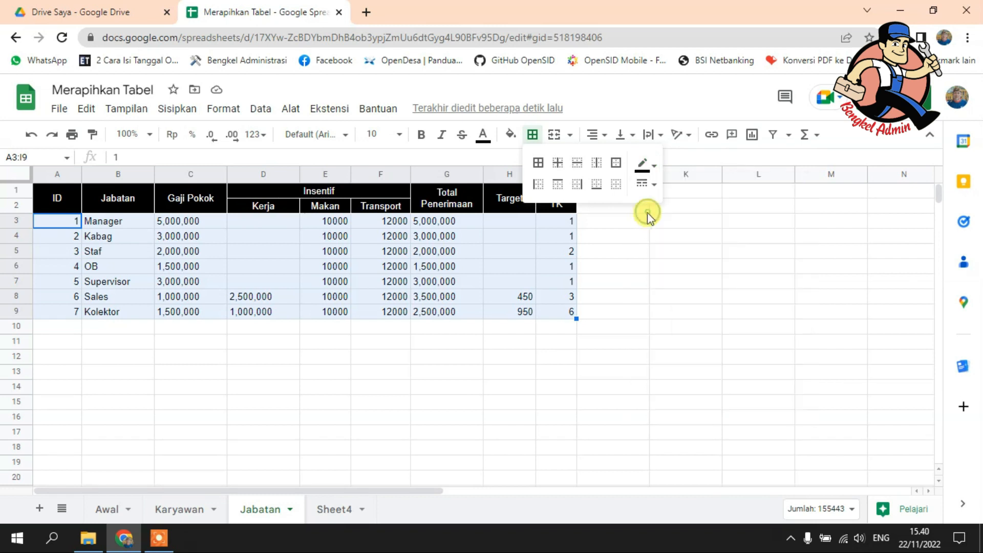
pyautogui.click(539, 163)
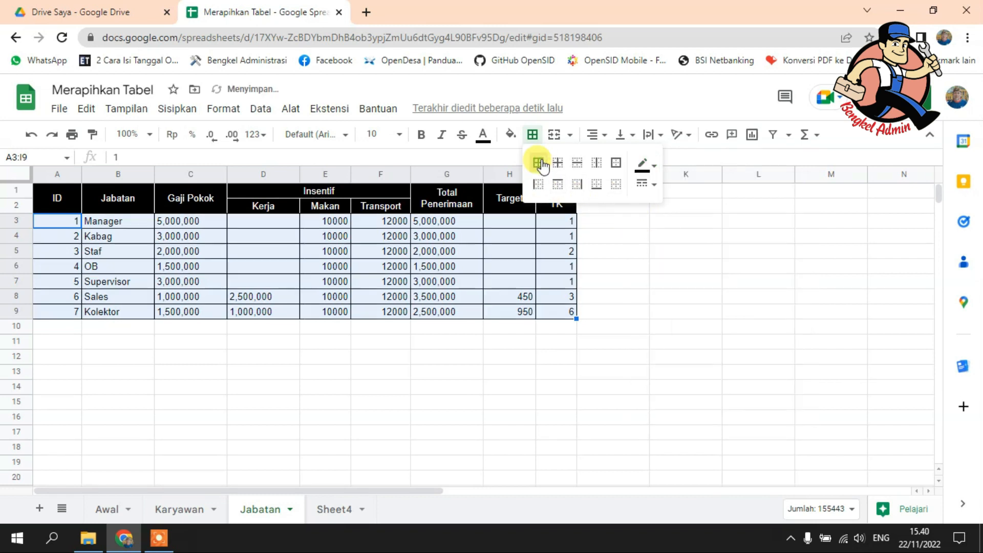
pyautogui.click(345, 359)
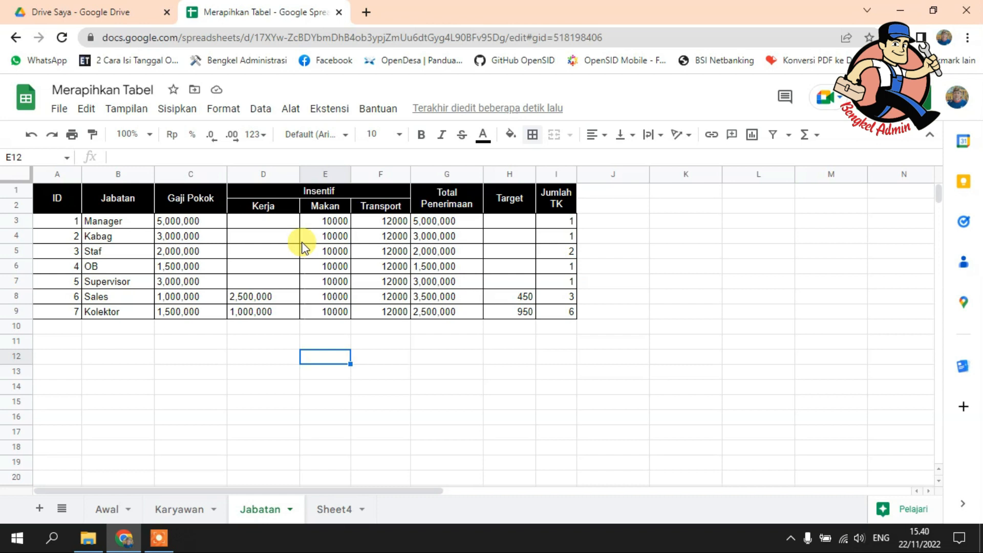
# Step: Unmerge the Insentif heading cells D1:F1
pyautogui.click(352, 190)
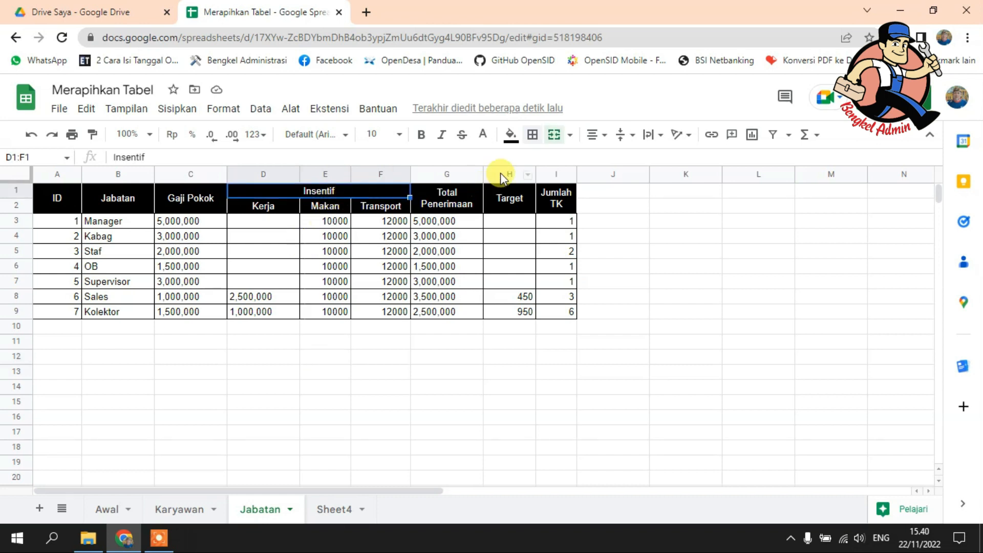
pyautogui.click(569, 135)
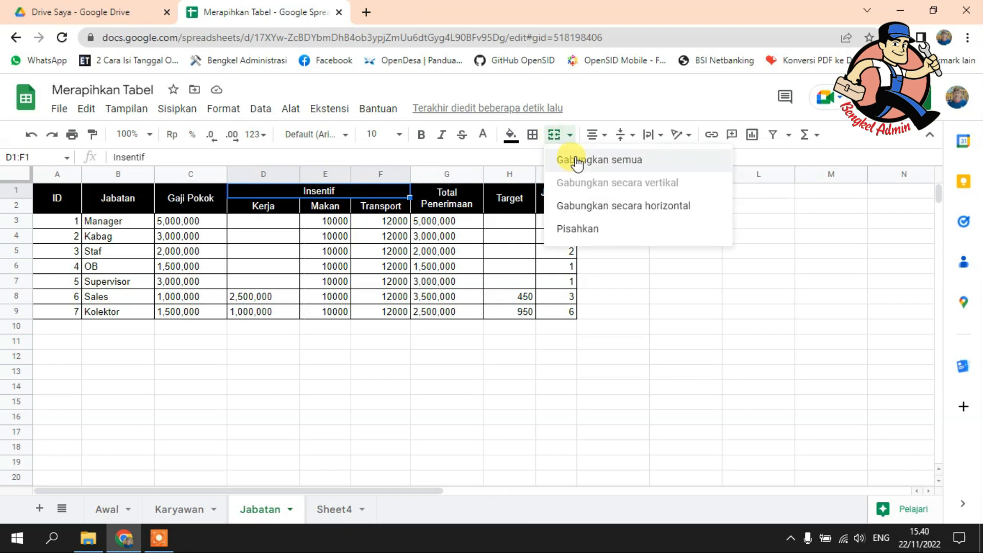
pyautogui.click(600, 236)
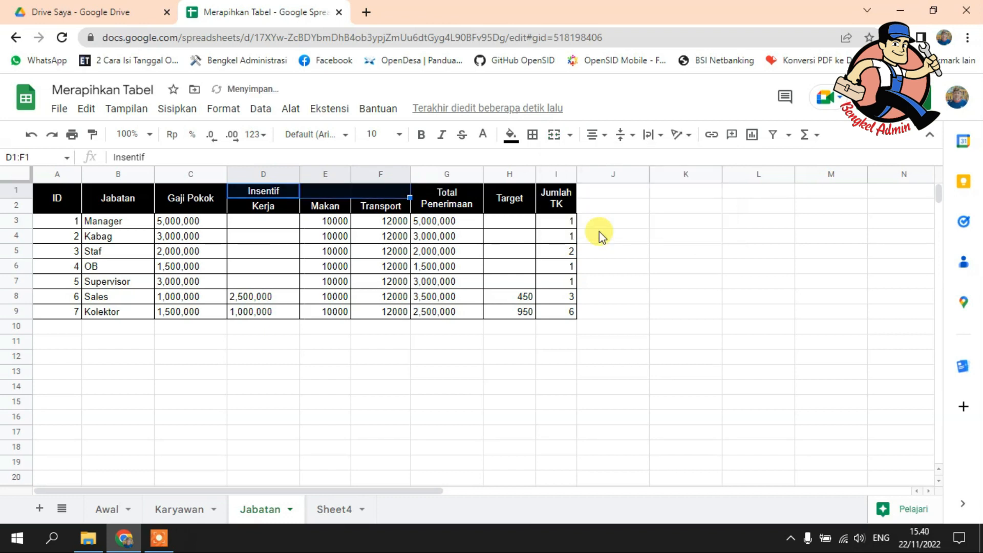
# Step: Merge the Insentif heading across cells D1:F1 on the Jabatan sheet
pyautogui.click(553, 136)
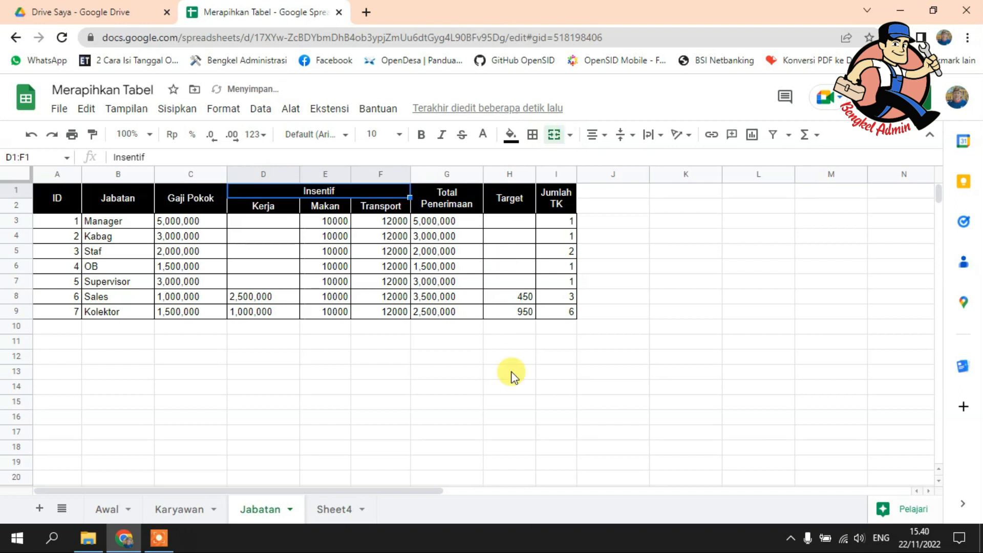
pyautogui.click(515, 398)
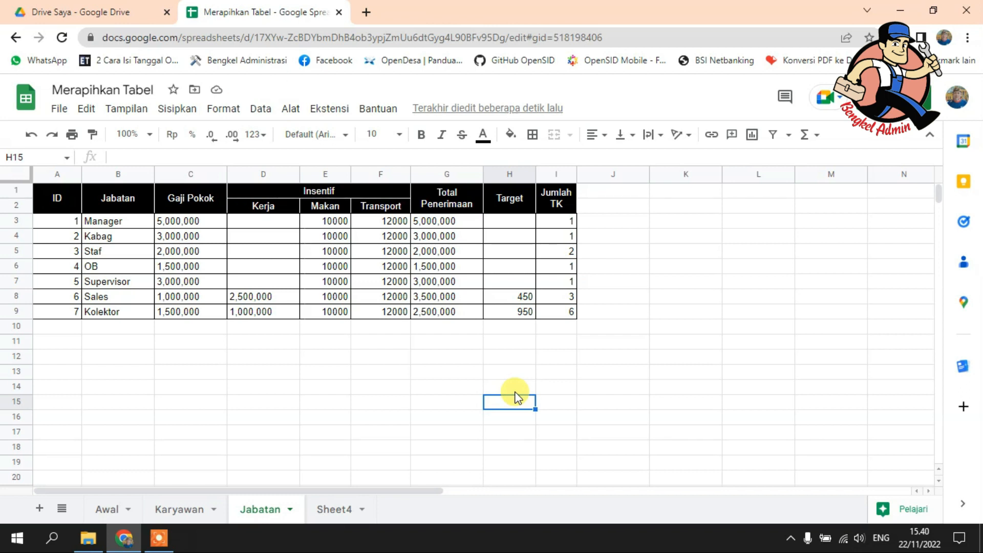
# Step: Hide the gridlines on the Jabatan sheet
pyautogui.click(125, 108)
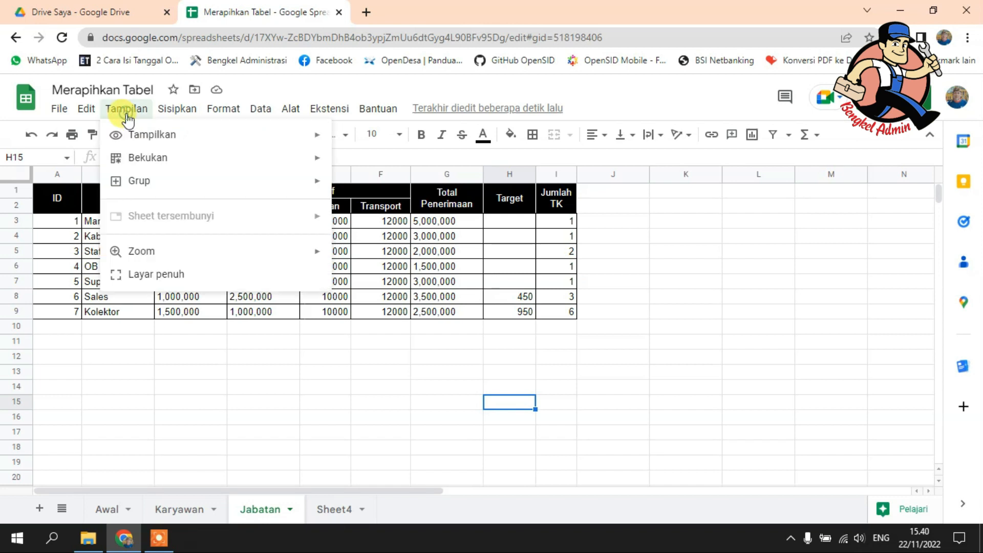
pyautogui.moveTo(135, 136)
pyautogui.click(379, 162)
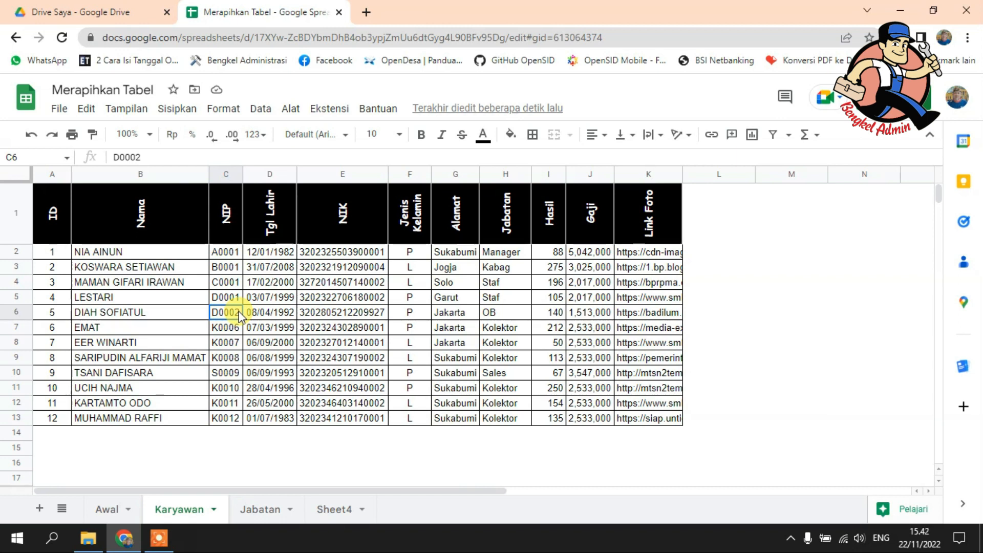
# Step: Apply alternating colors to columns A:K of the Karyawan sheet
pyautogui.click(435, 281)
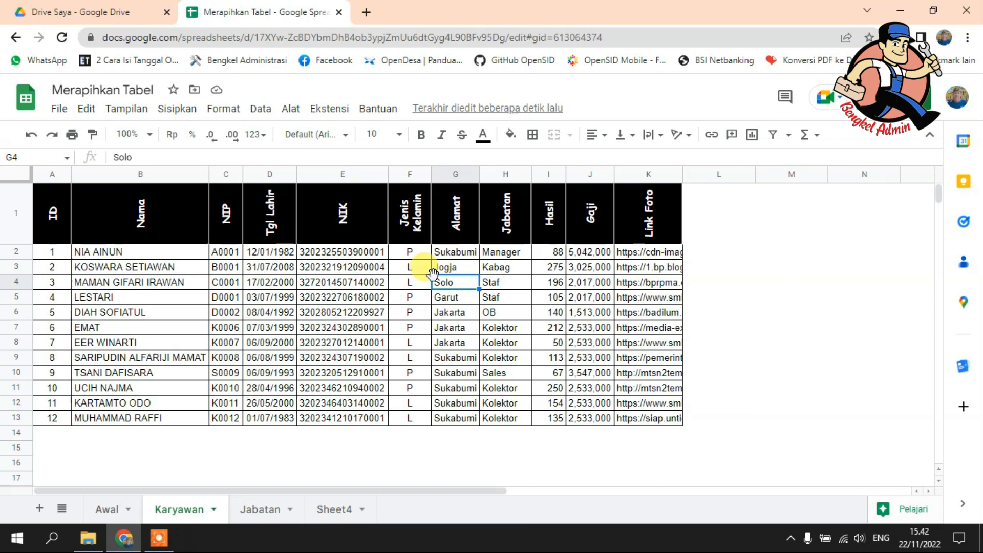
pyautogui.moveTo(49, 172); pyautogui.dragTo(660, 176)
pyautogui.click(216, 110)
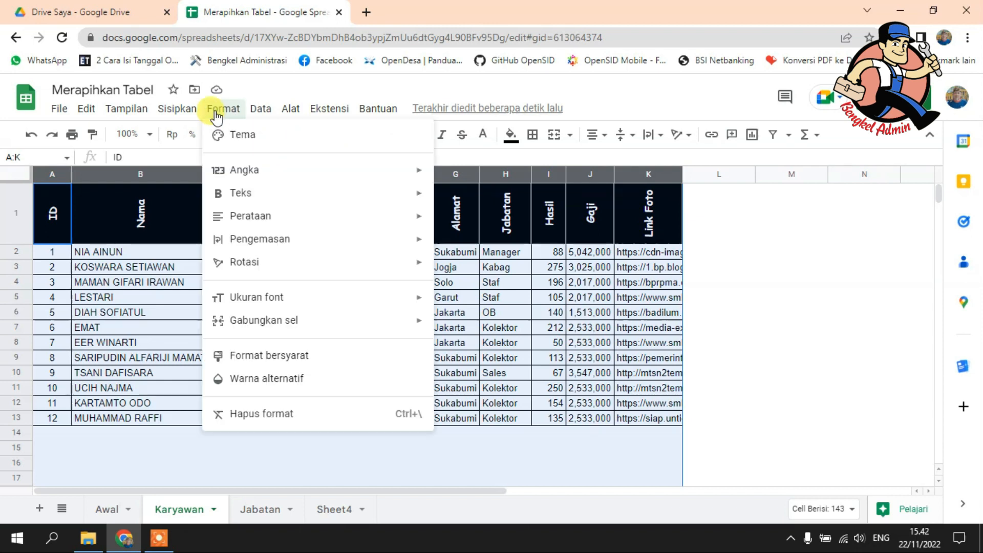
pyautogui.click(272, 383)
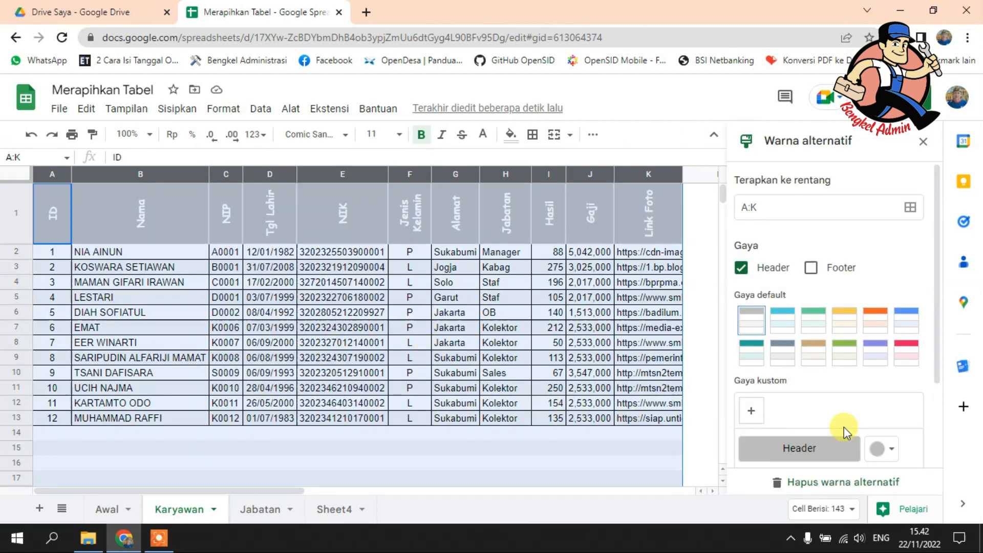
# Step: Set the header color of the grey alternating color style to black
pyautogui.scroll(-2, 844, 426)
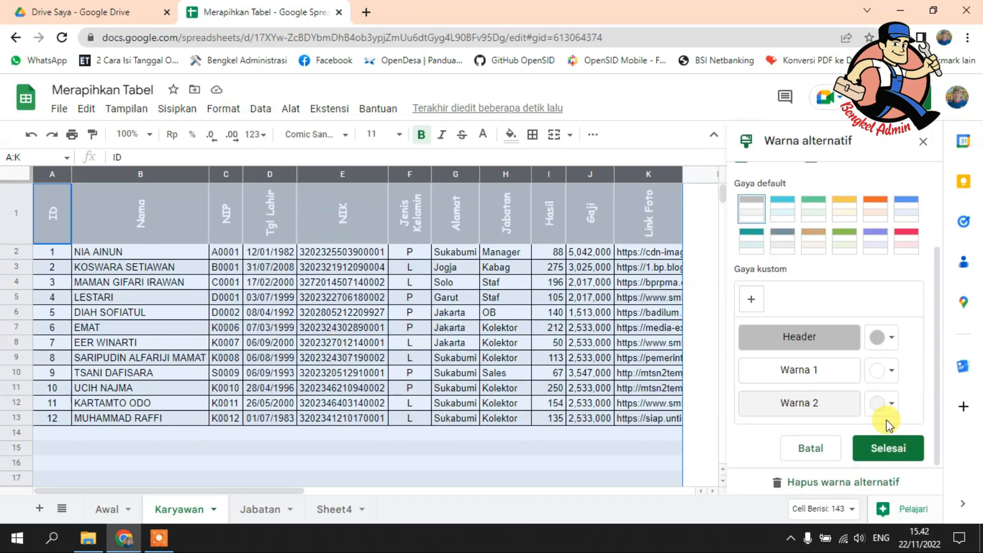
pyautogui.click(893, 339)
pyautogui.click(739, 115)
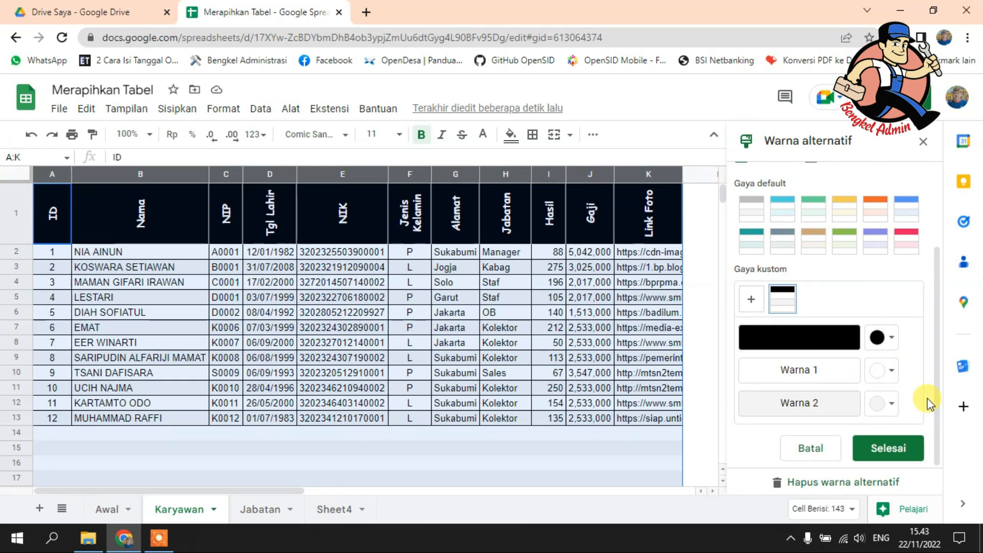
pyautogui.click(893, 405)
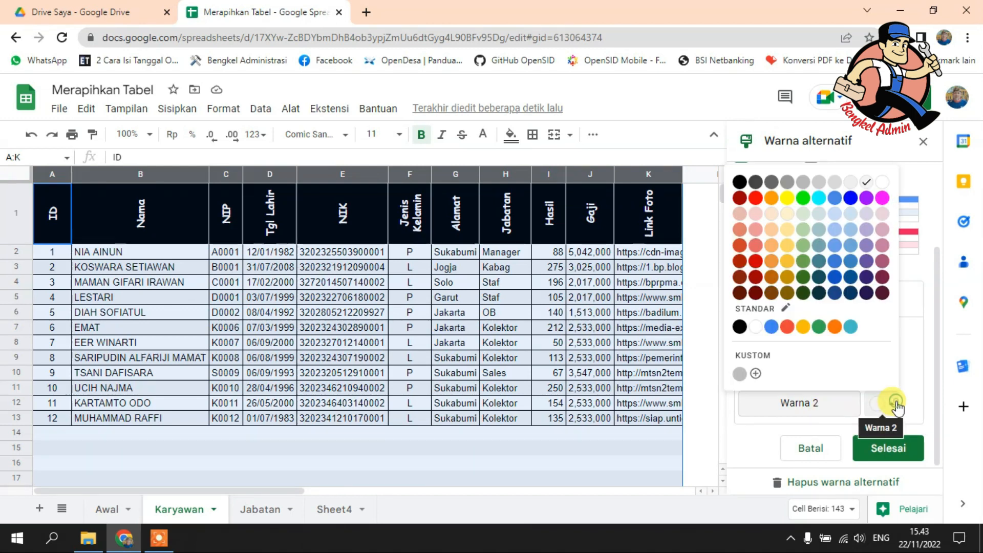
pyautogui.click(895, 407)
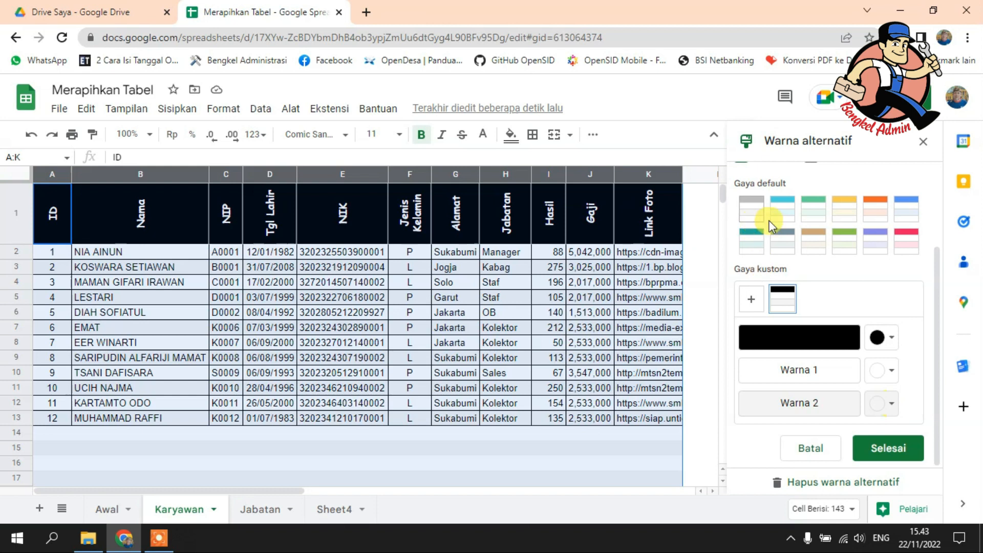
pyautogui.scroll(3, 817, 307)
pyautogui.scroll(-3, 816, 315)
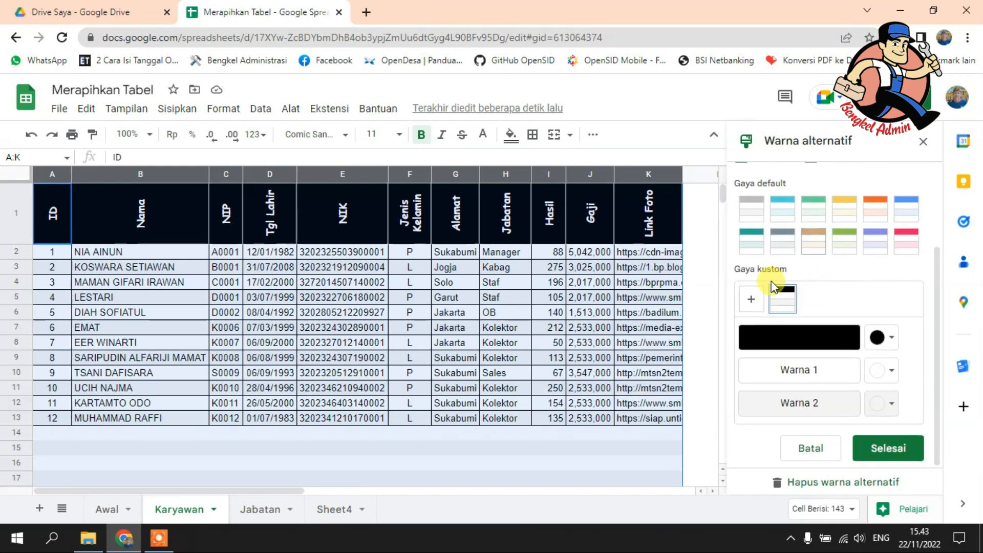
pyautogui.scroll(2, 834, 251)
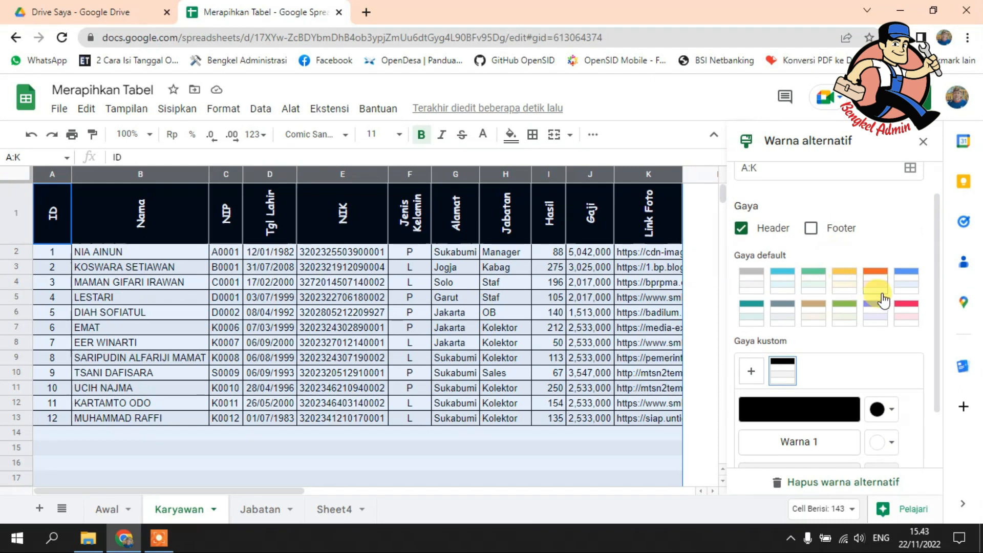
# Step: Switch the alternating colors of columns A:K to the pink default style
pyautogui.click(907, 317)
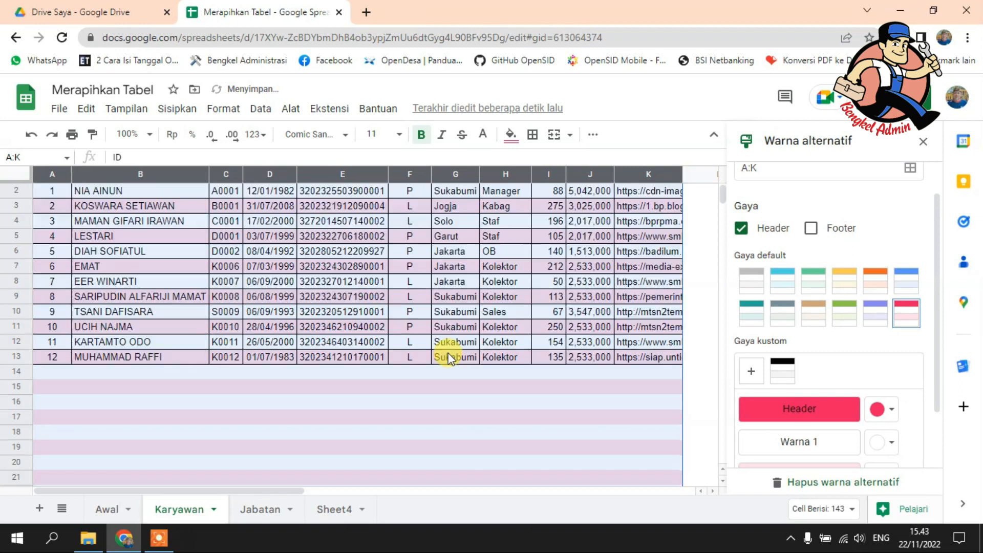
pyautogui.scroll(-4, 449, 353)
pyautogui.scroll(4, 449, 354)
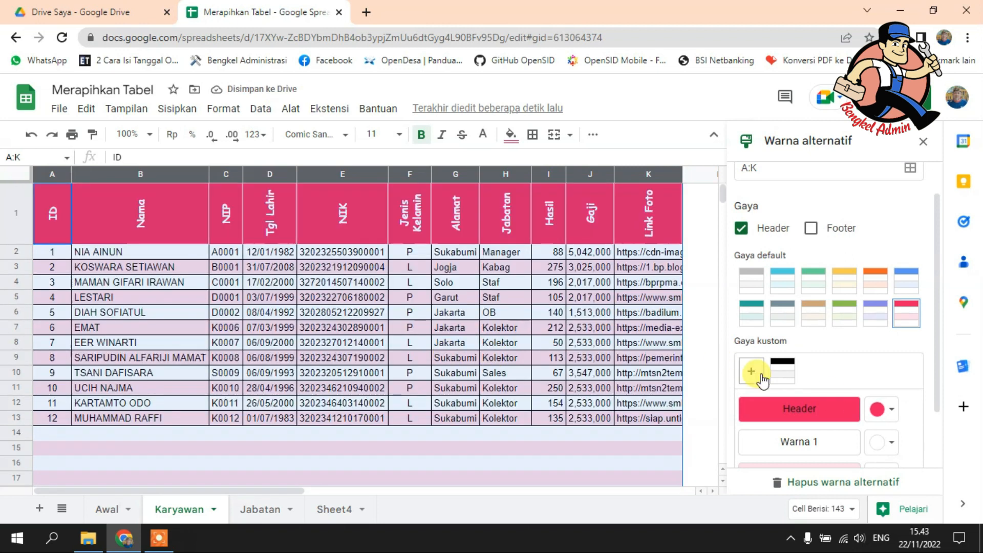
# Step: Set the header color of the pink alternating style to black and finish the alternating color settings
pyautogui.click(884, 410)
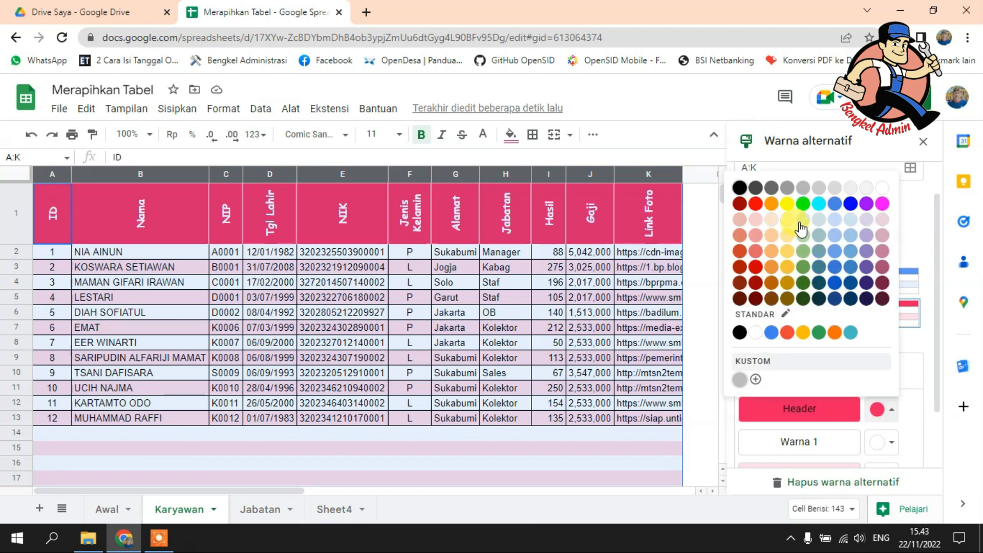
pyautogui.click(737, 188)
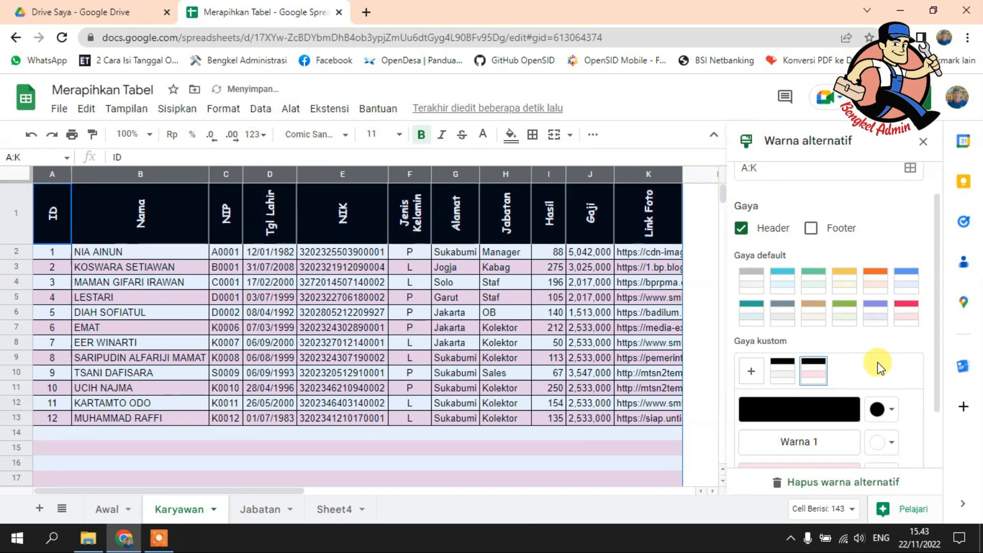
pyautogui.scroll(-2, 868, 389)
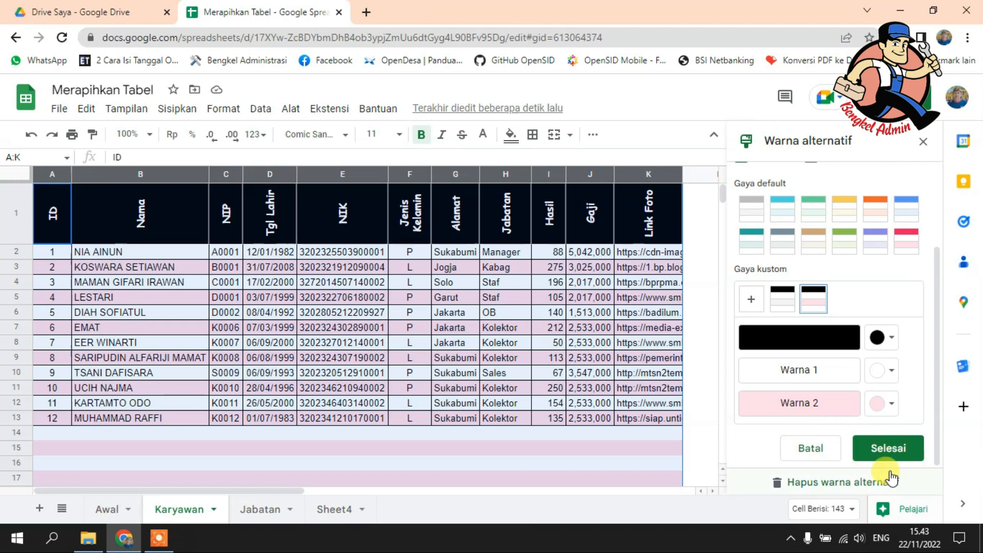
pyautogui.click(897, 453)
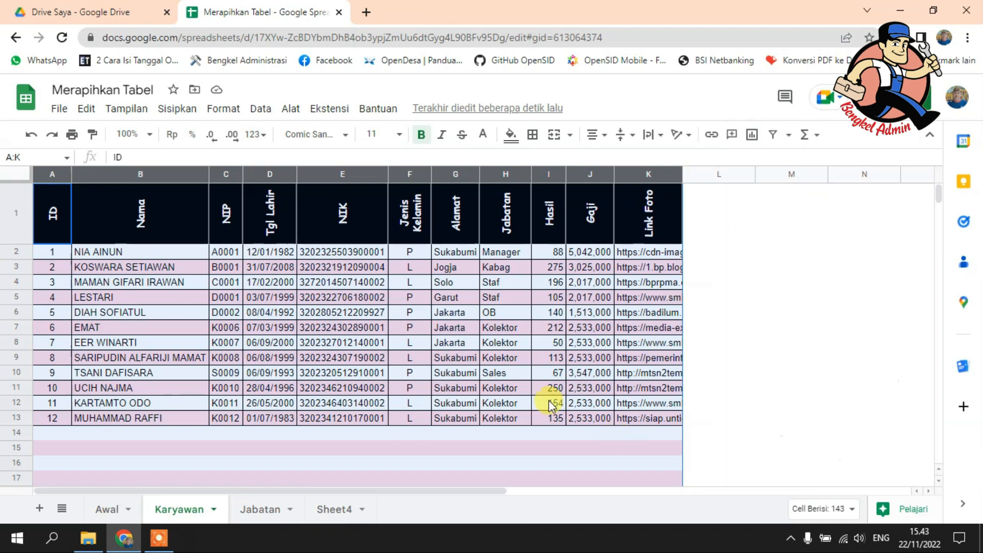
# Step: Examine how far the alternating row colors extend below the table range A1:K13
pyautogui.click(465, 361)
pyautogui.scroll(-10, 553, 351)
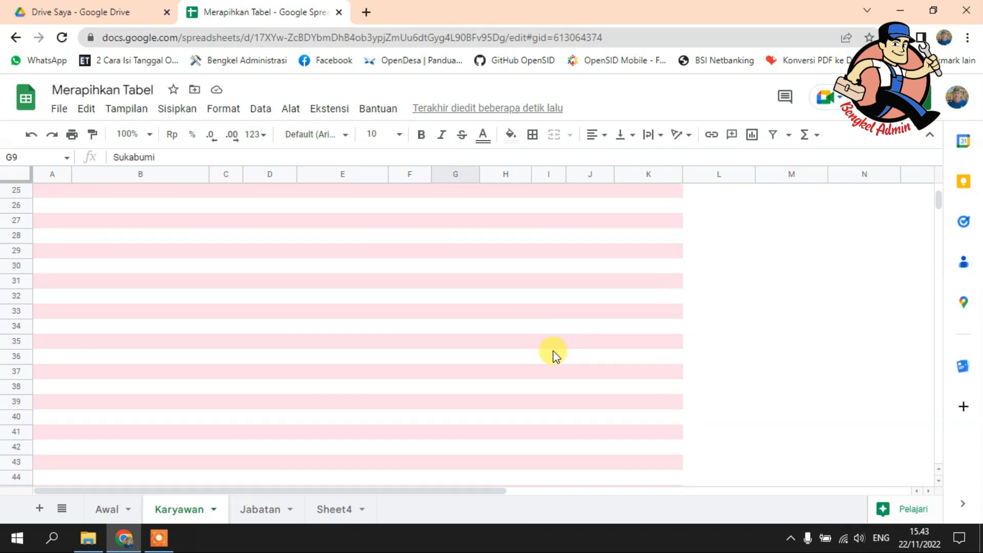
pyautogui.scroll(10, 553, 351)
pyautogui.scroll(-7, 552, 352)
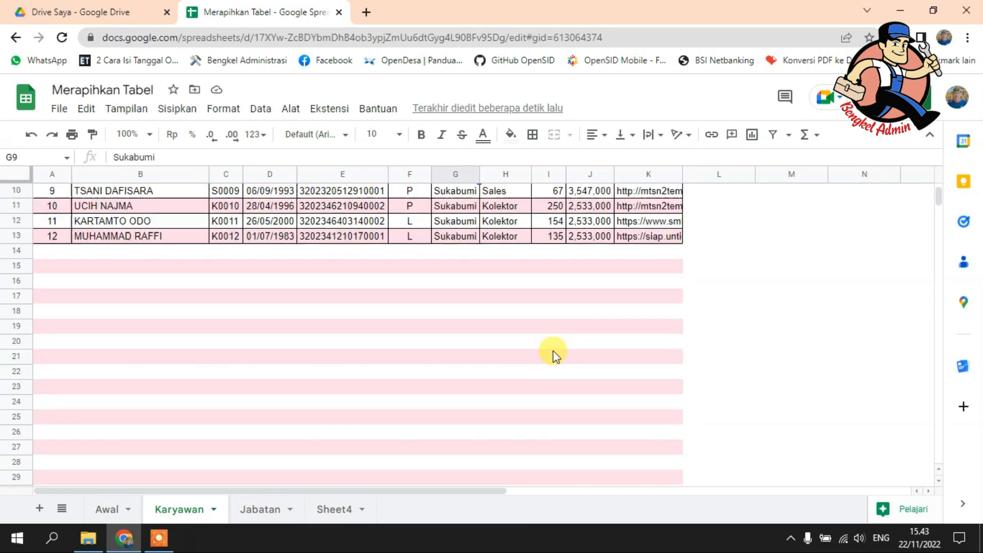
pyautogui.scroll(-10, 553, 351)
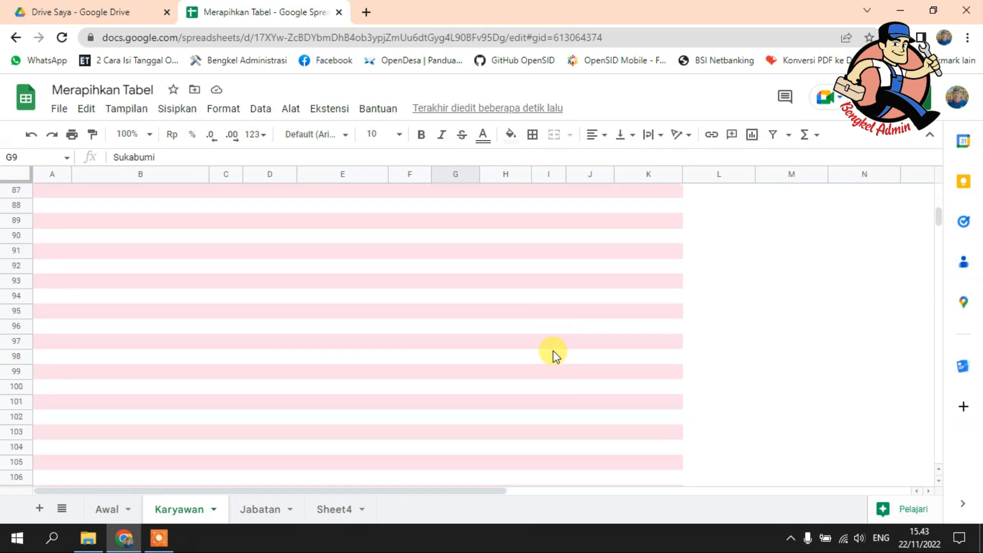
pyautogui.scroll(15, 555, 344)
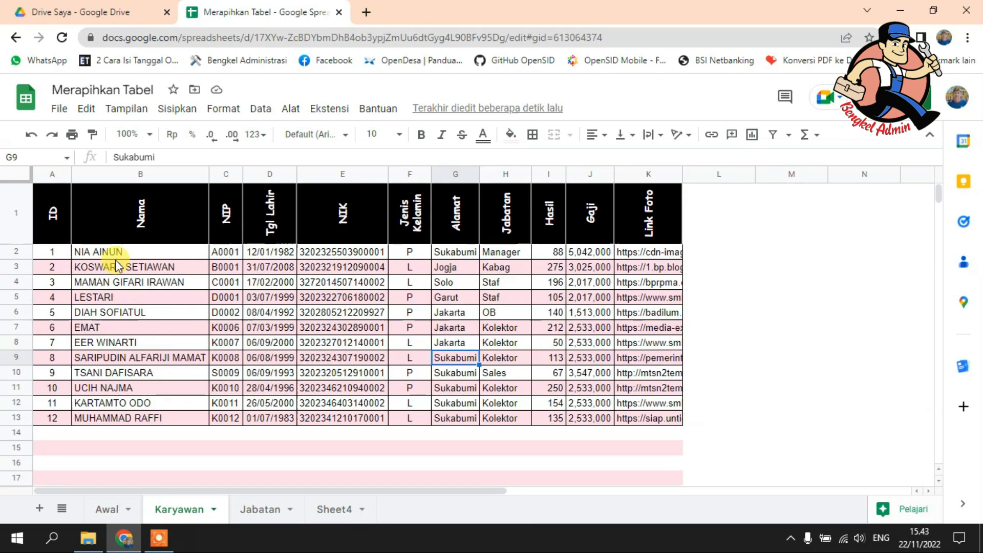
pyautogui.moveTo(51, 226); pyautogui.dragTo(633, 423)
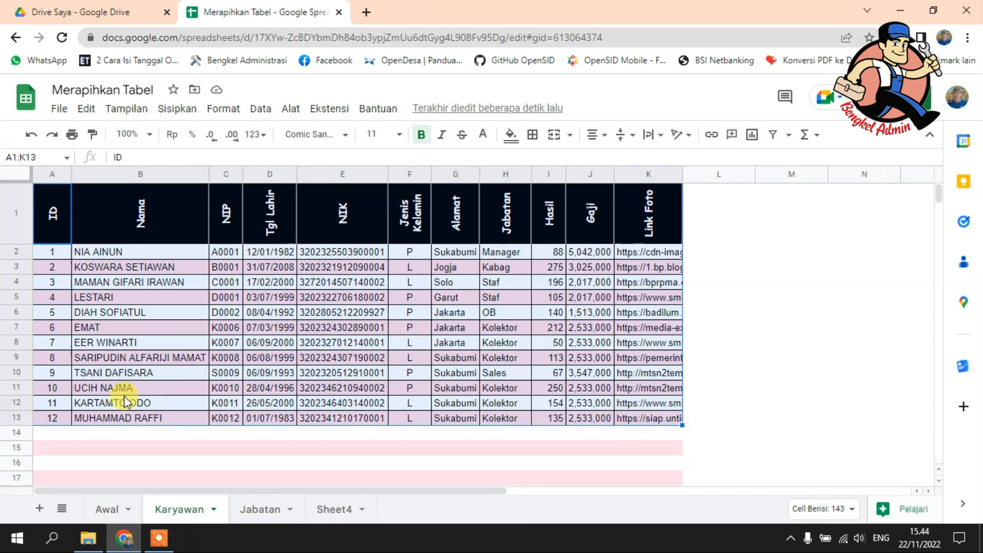
pyautogui.click(56, 205)
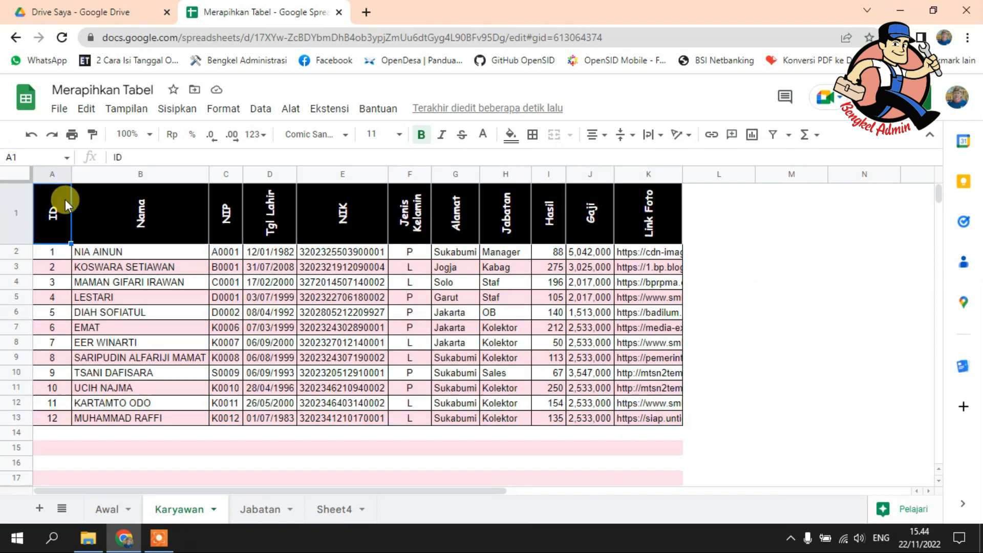
# Step: Limit the alternating colors on the Karyawan sheet to the range A1:K13
pyautogui.click(178, 110)
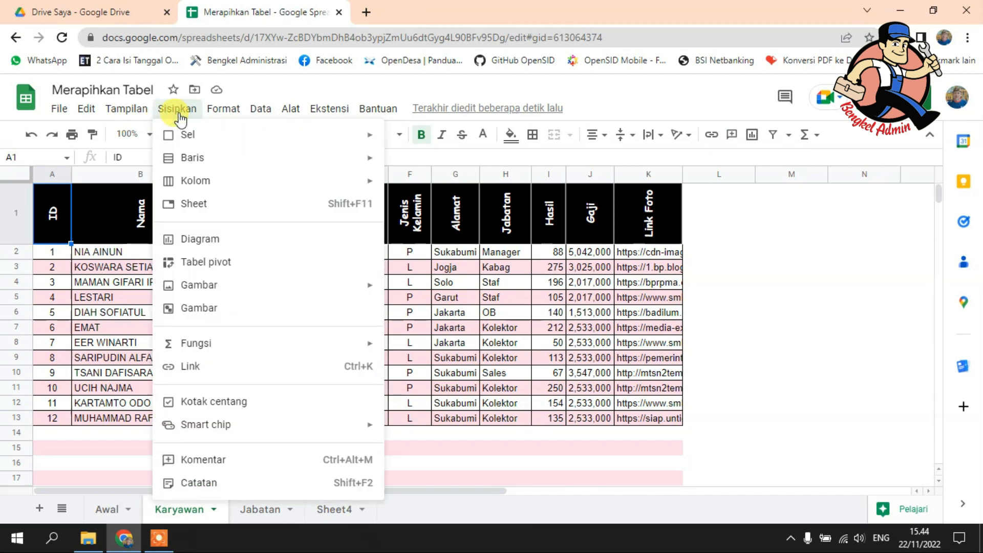
pyautogui.moveTo(224, 115)
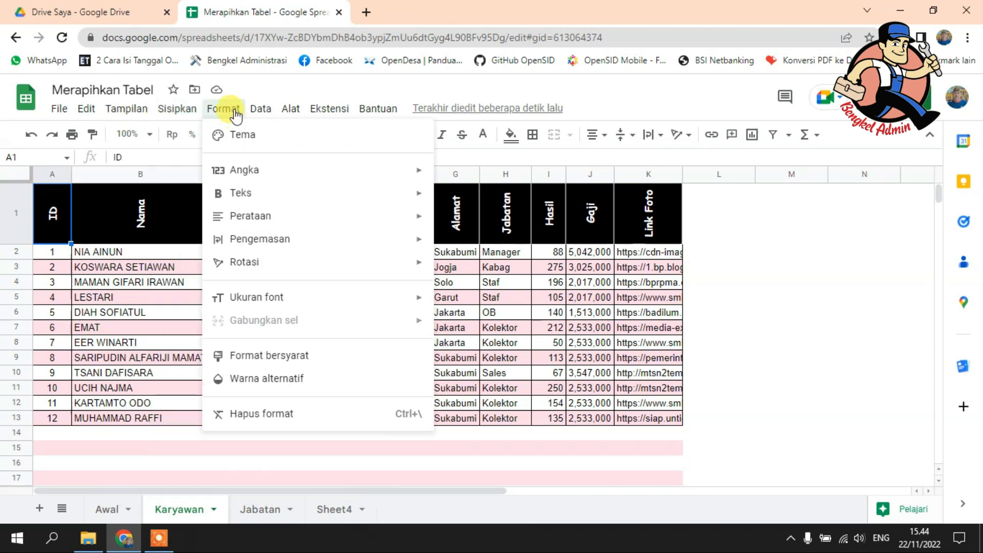
pyautogui.click(269, 379)
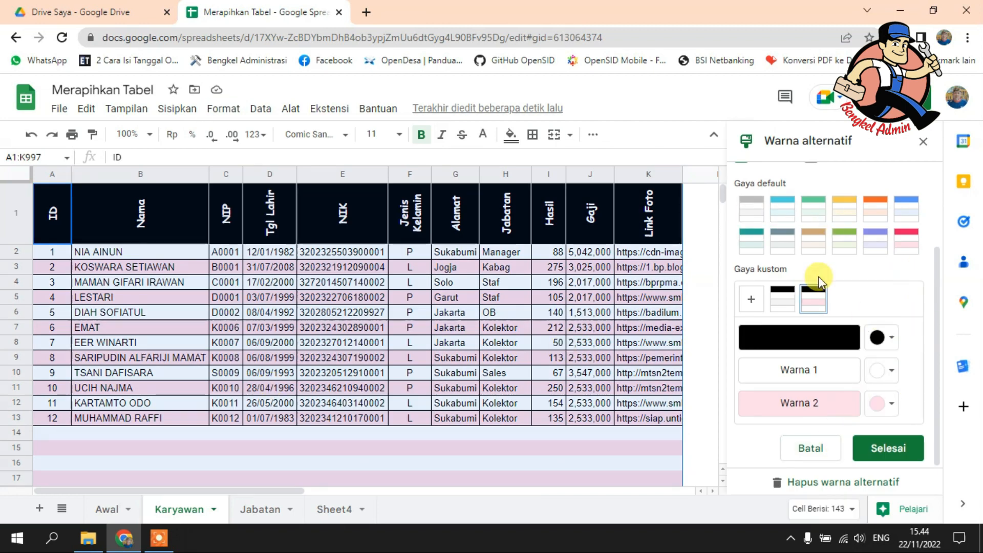
pyautogui.scroll(3, 818, 280)
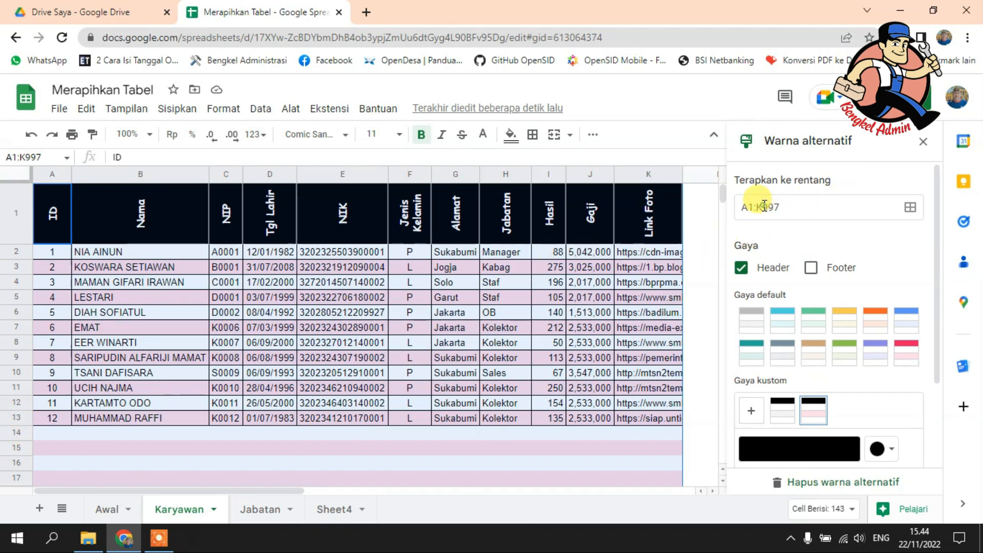
pyautogui.moveTo(762, 206); pyautogui.dragTo(809, 204)
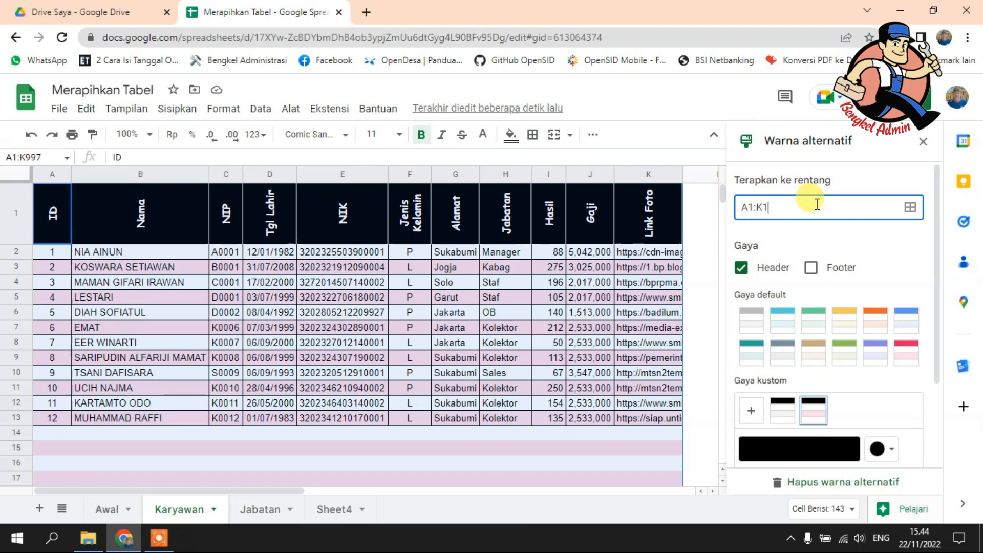
pyautogui.scroll(-2, 874, 358)
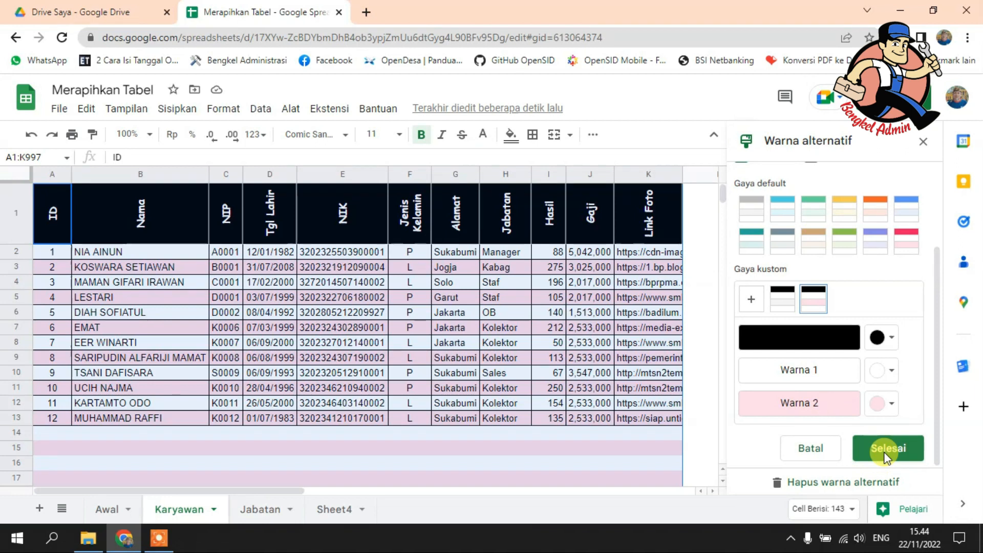
pyautogui.click(896, 453)
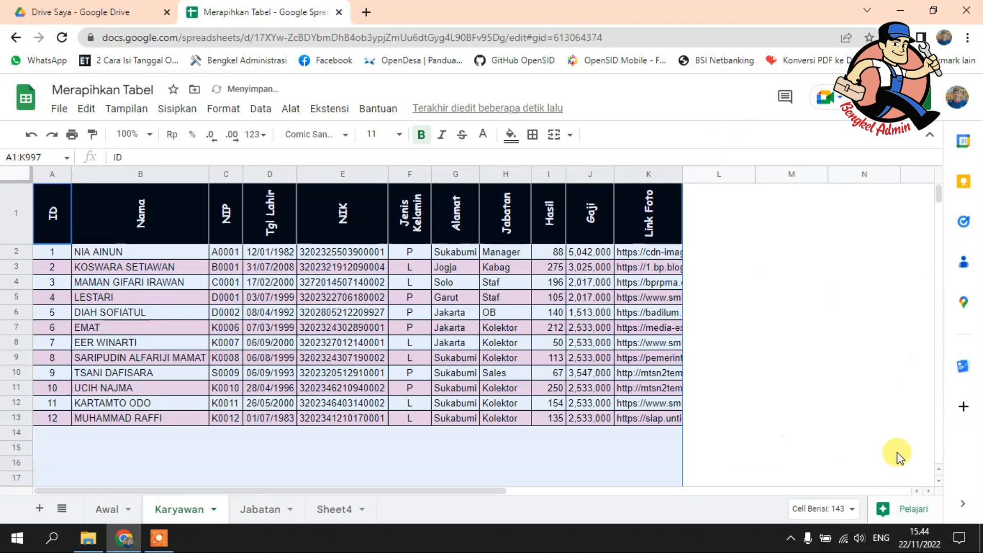
pyautogui.click(605, 346)
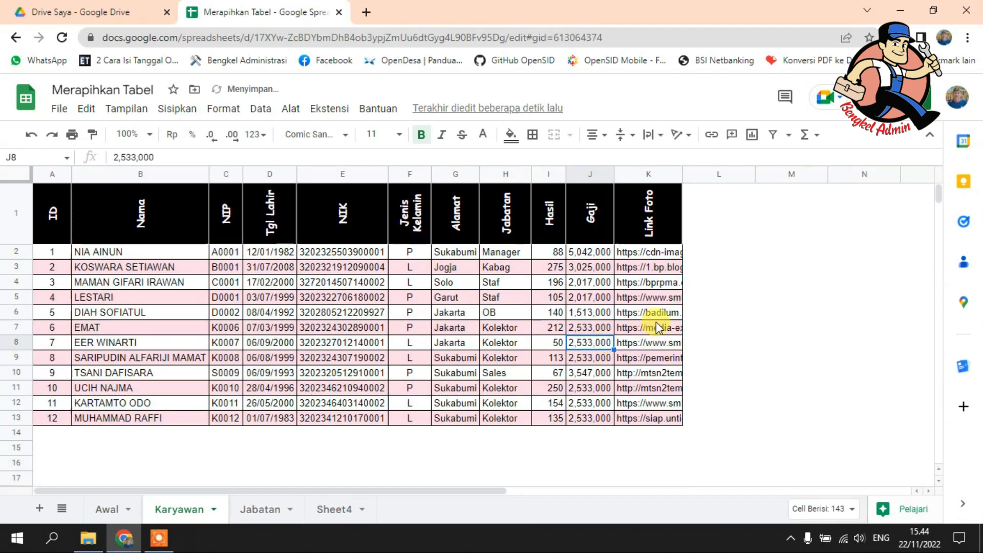
pyautogui.scroll(-4, 731, 335)
pyautogui.scroll(4, 731, 335)
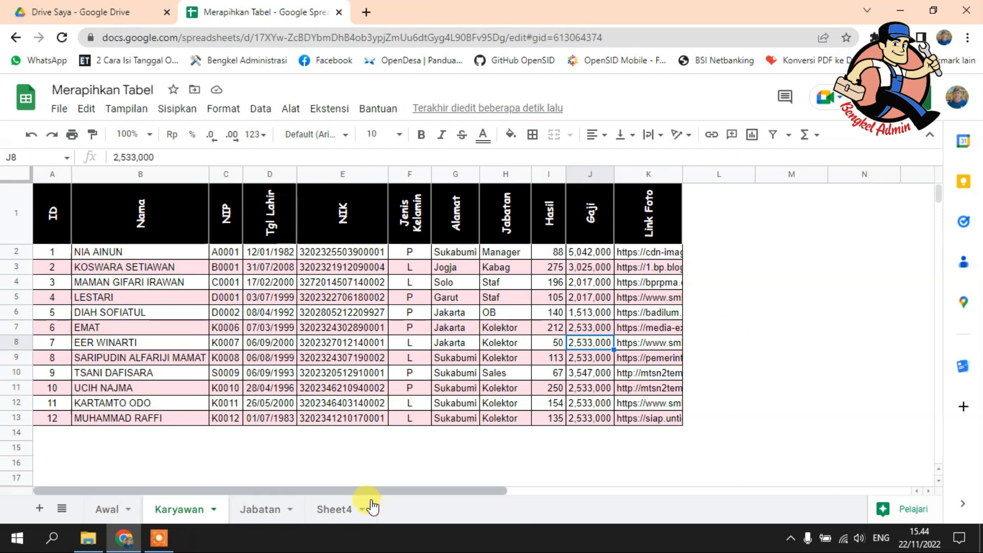
# Step: On Sheet4, enter TABEL KARYAWAN in cell B3 and PT. SEGAR BUGAR in cell B4
pyautogui.click(338, 509)
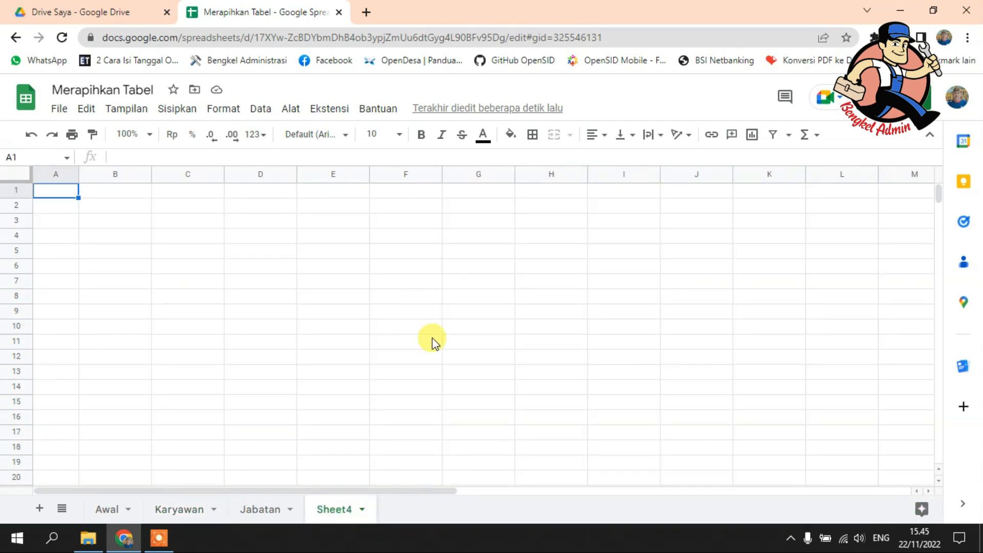
pyautogui.click(126, 225)
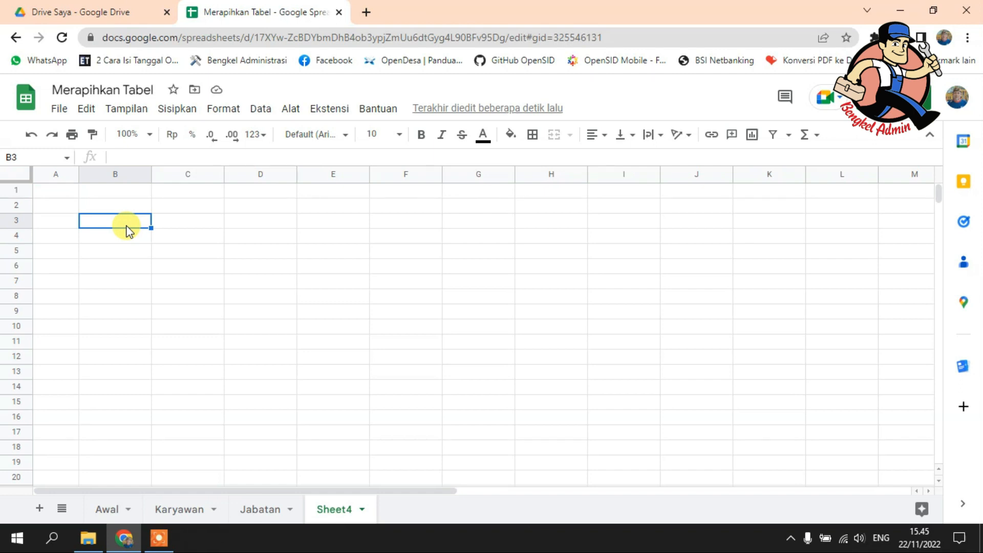
pyautogui.write('D')
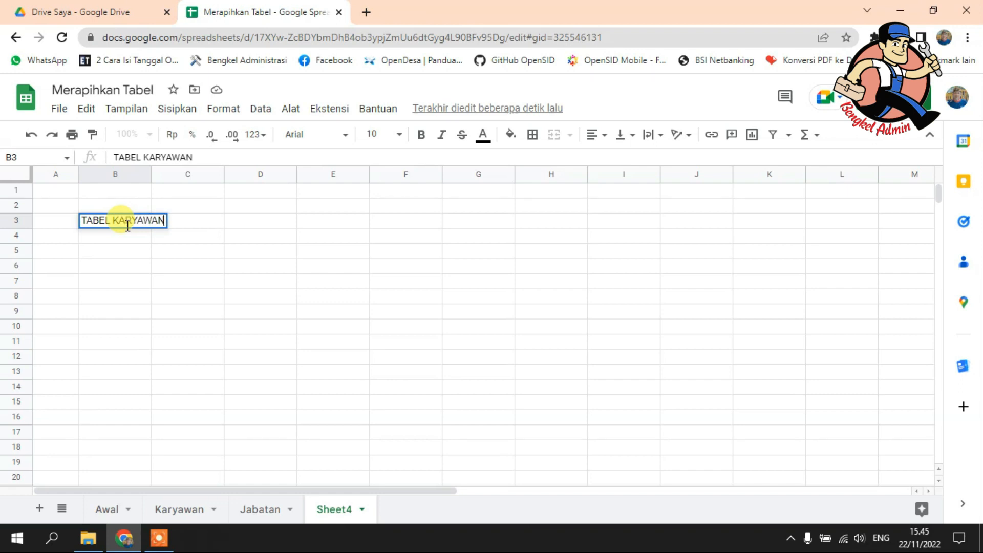
pyautogui.press('Return')
pyautogui.write('PT. SE')
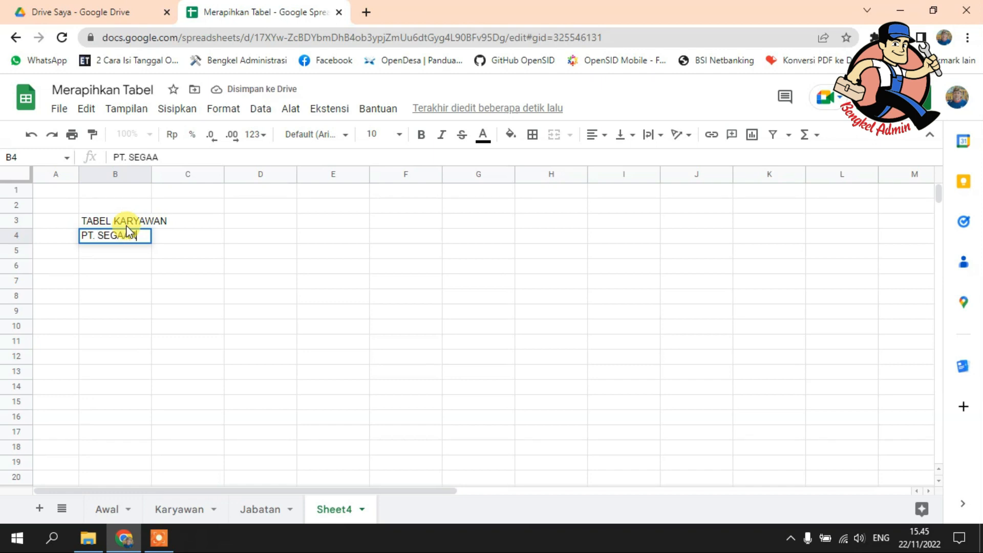
pyautogui.write('GAR BUGAR')
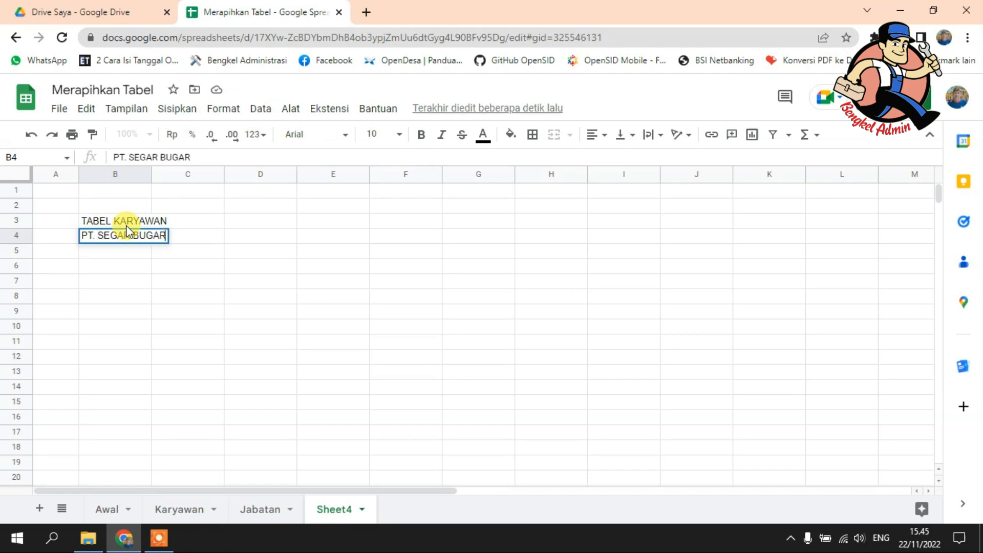
pyautogui.press('Return')
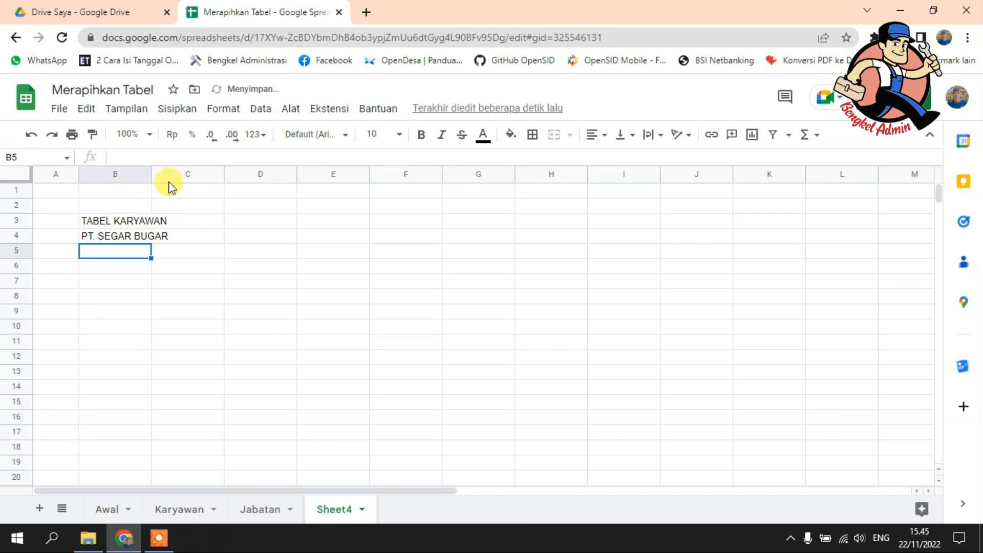
# Step: Widen column B to about four times its width and center the range B3:B7 horizontally
pyautogui.moveTo(150, 172); pyautogui.dragTo(377, 172)
pyautogui.click(131, 221)
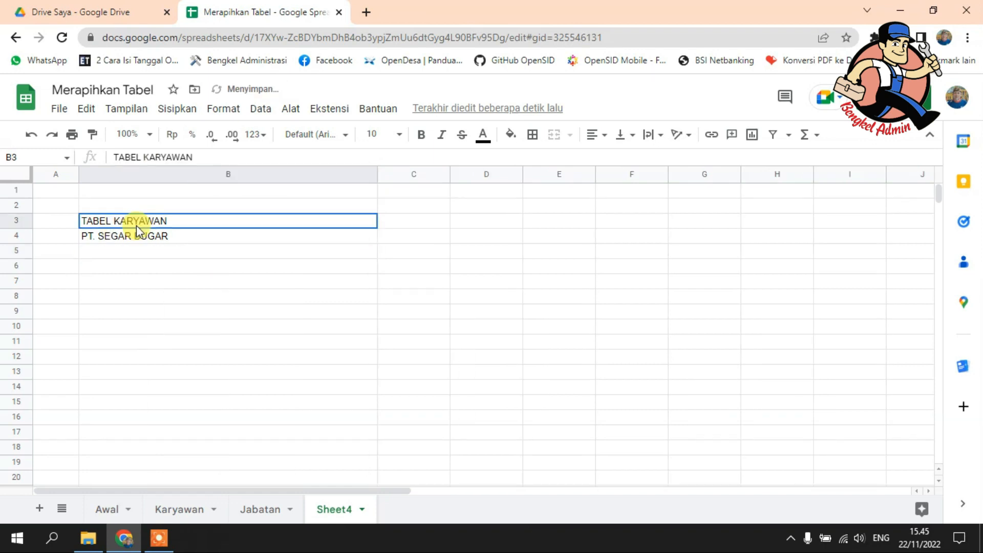
pyautogui.keyDown('shift'); pyautogui.click(140, 238); pyautogui.keyUp('shift')
pyautogui.keyDown('shift'); pyautogui.click(146, 279); pyautogui.keyUp('shift')
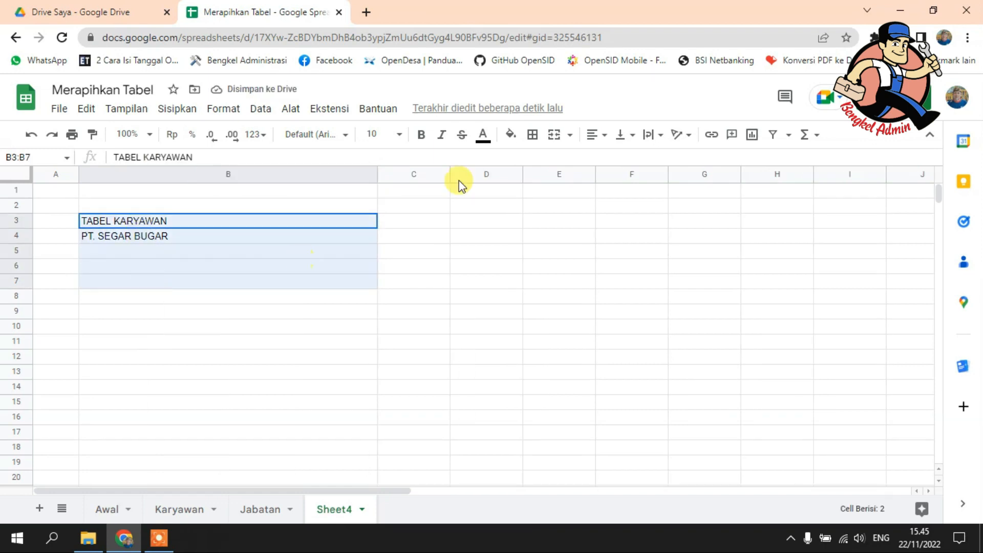
pyautogui.click(594, 134)
pyautogui.click(613, 160)
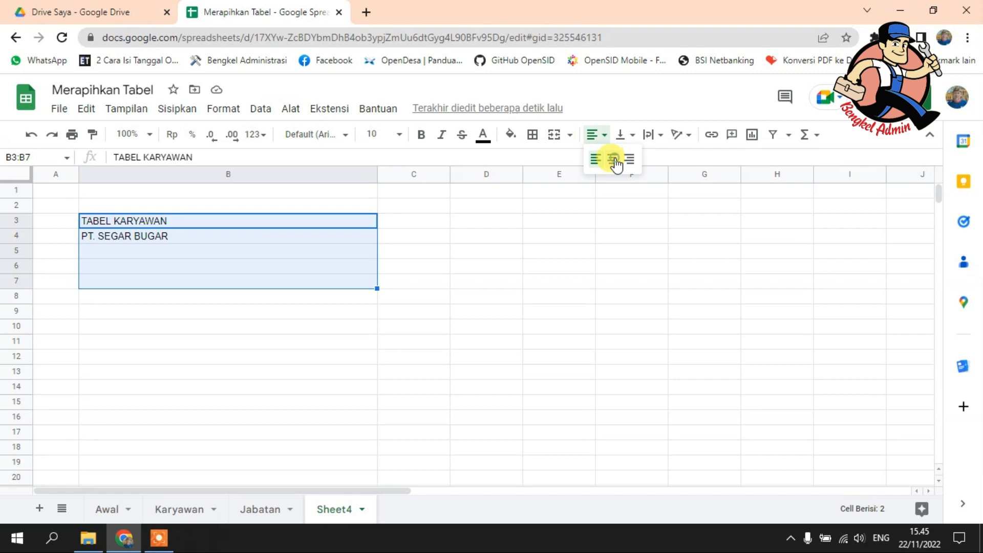
pyautogui.click(236, 301)
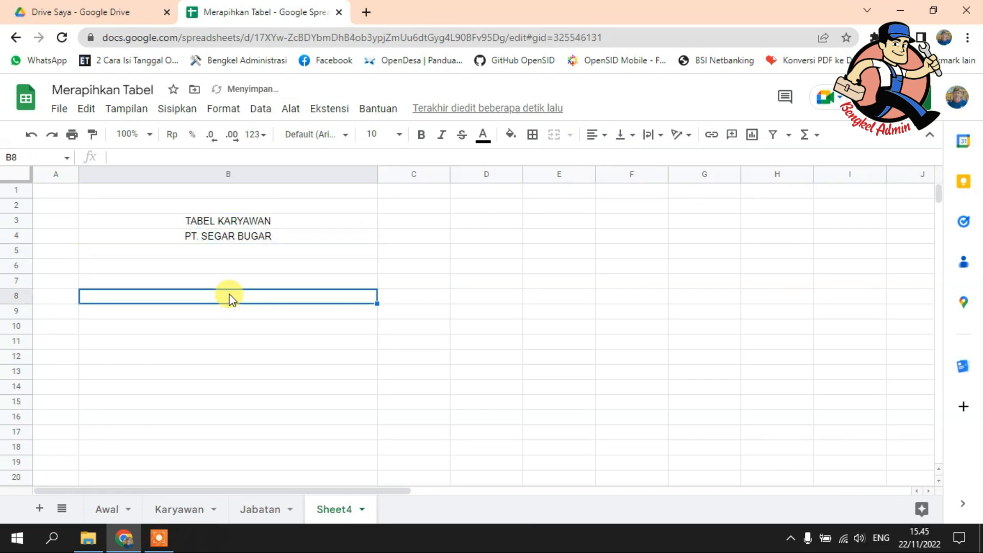
# Step: Make row 5 about four times as tall and start inserting an image inside cell B5
pyautogui.moveTo(17, 259); pyautogui.dragTo(296, 308)
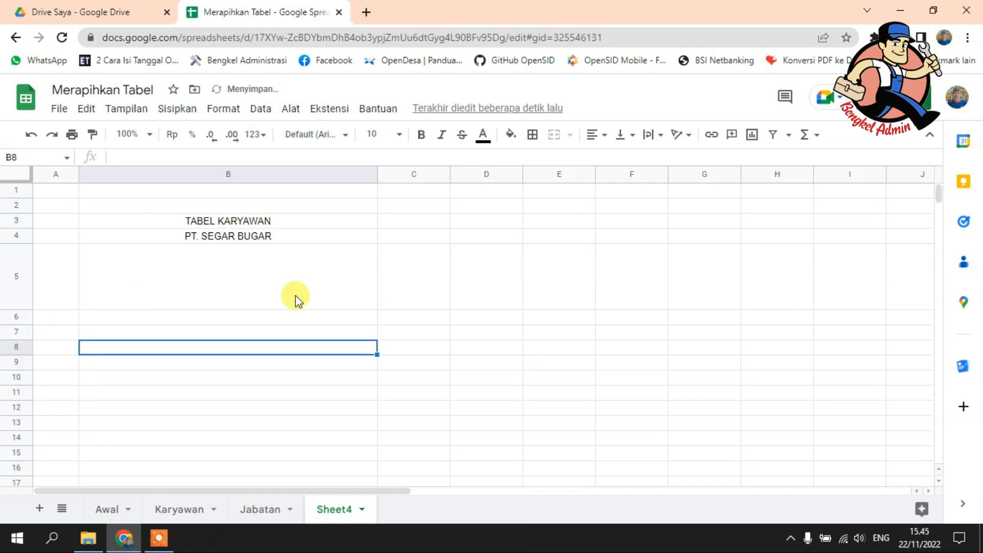
pyautogui.click(246, 276)
pyautogui.click(180, 109)
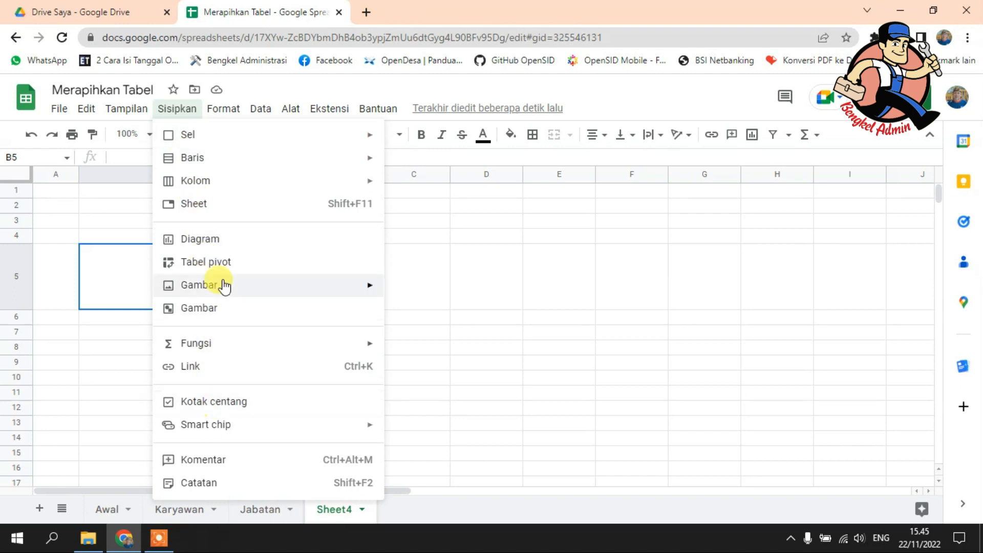
pyautogui.moveTo(225, 287)
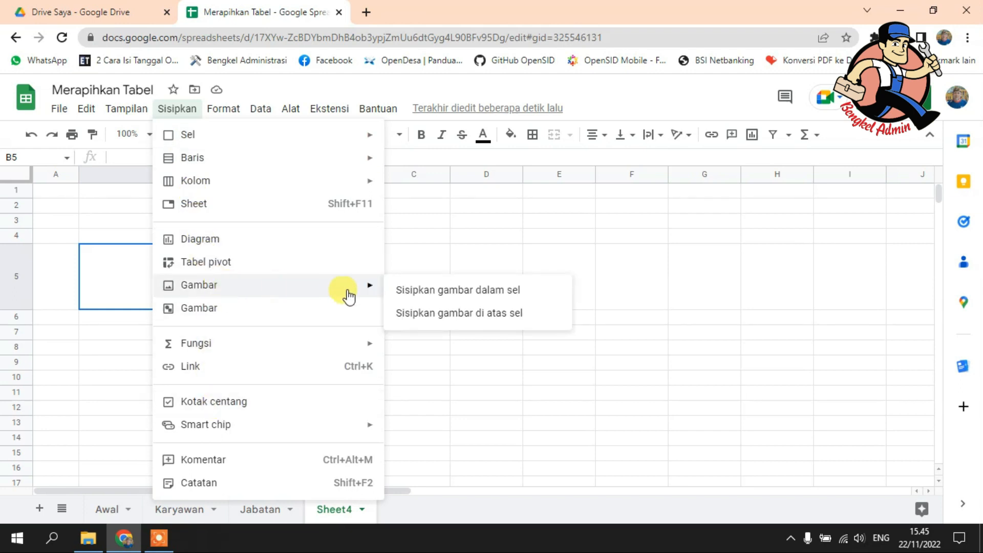
pyautogui.click(445, 292)
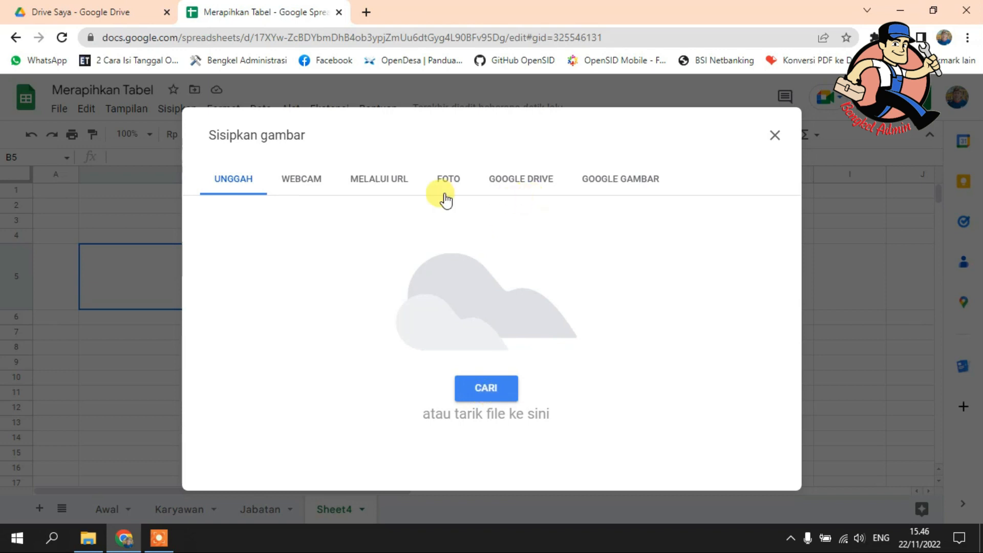
# Step: Insert the cartoon dated Oct 12, 2020 from the Photos library into cell B5 and make row 5 about twice as tall
pyautogui.click(512, 184)
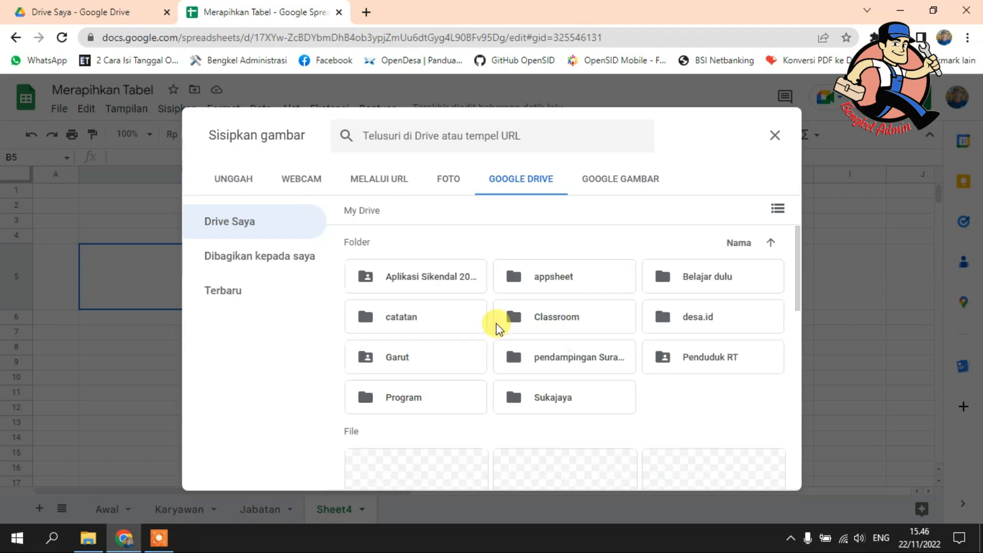
pyautogui.scroll(-3, 481, 278)
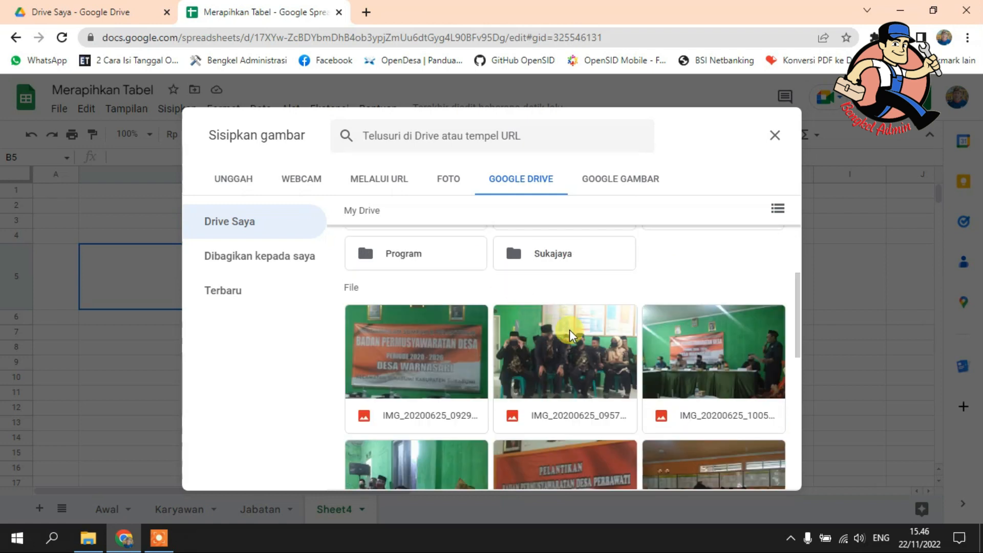
pyautogui.scroll(-8, 579, 335)
pyautogui.scroll(10, 583, 338)
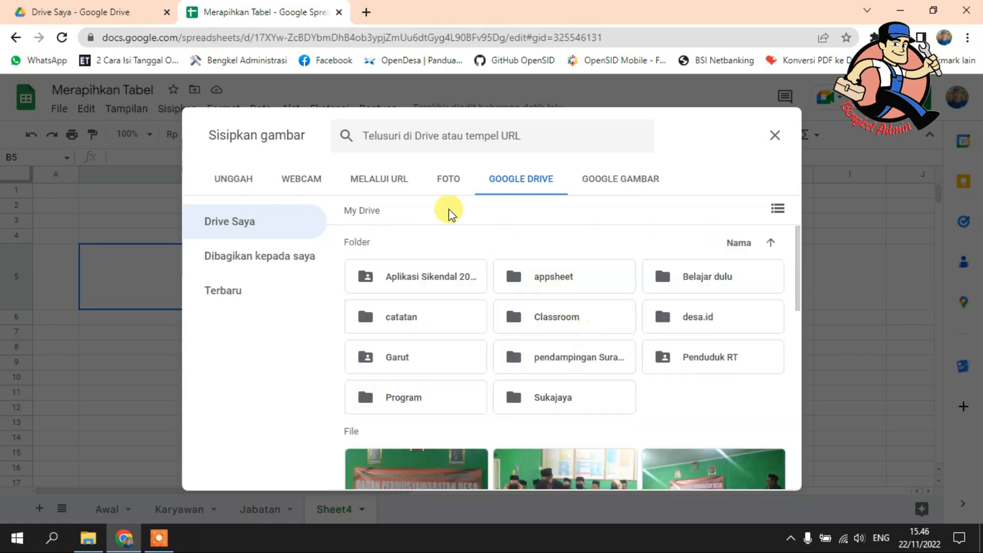
pyautogui.click(454, 182)
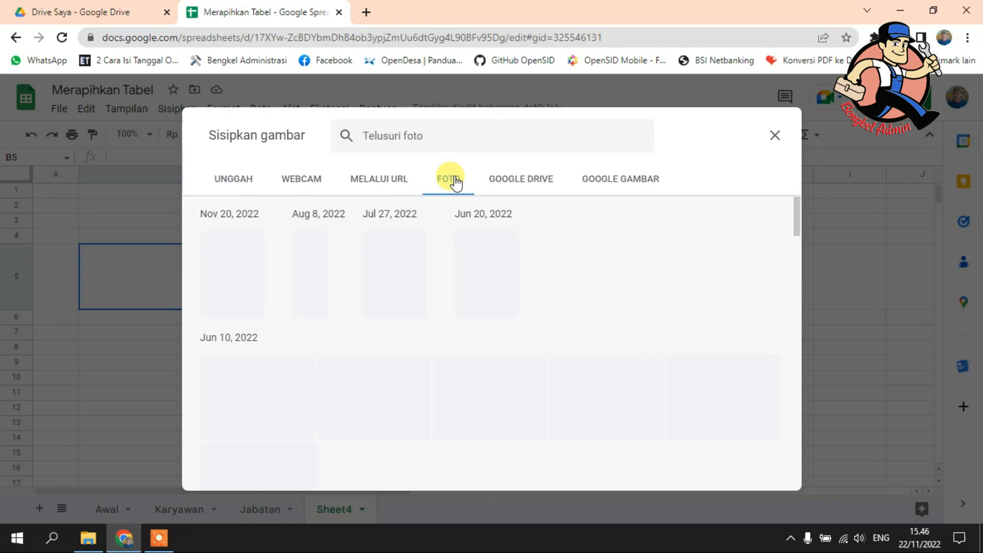
pyautogui.scroll(-5, 486, 279)
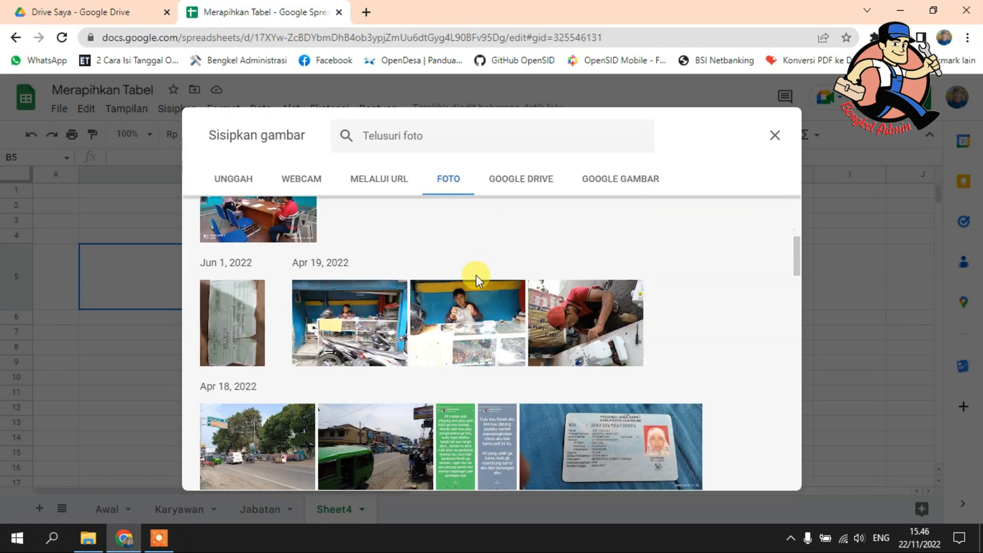
pyautogui.scroll(-15, 475, 275)
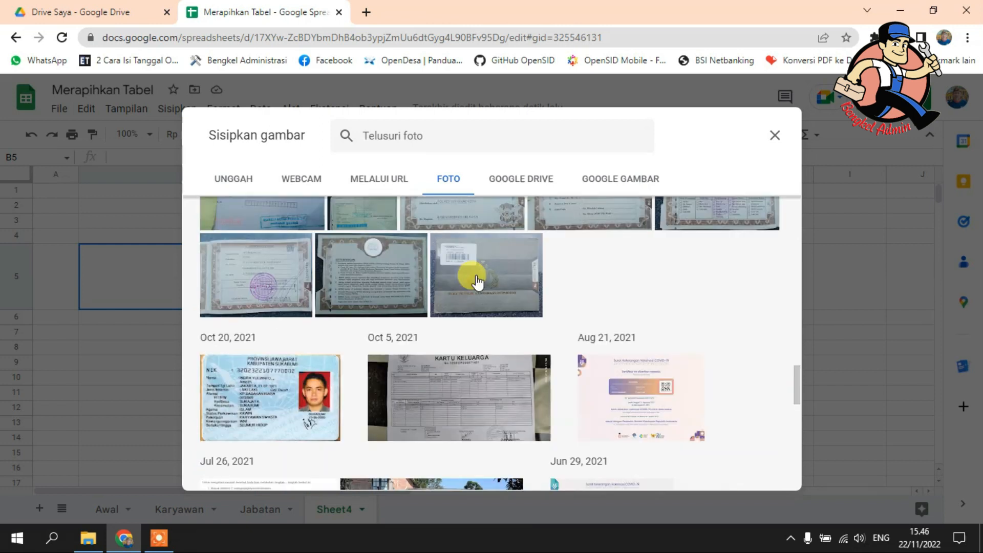
pyautogui.scroll(-15, 475, 275)
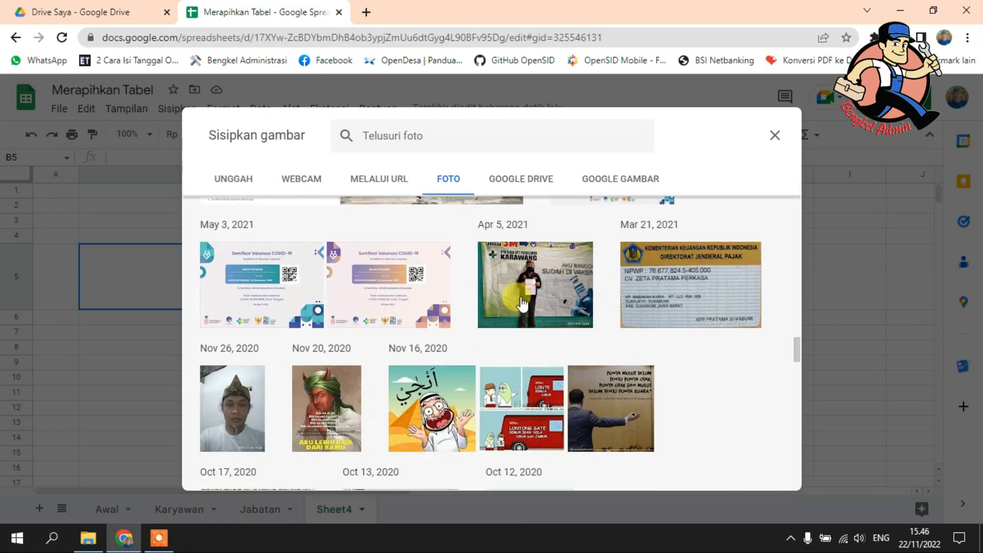
pyautogui.scroll(-10, 522, 303)
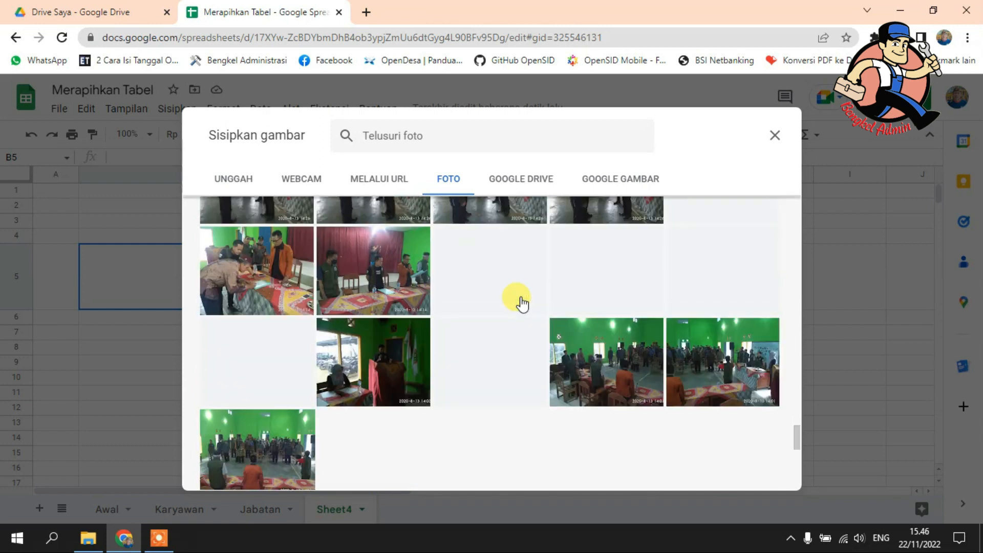
pyautogui.scroll(15, 523, 297)
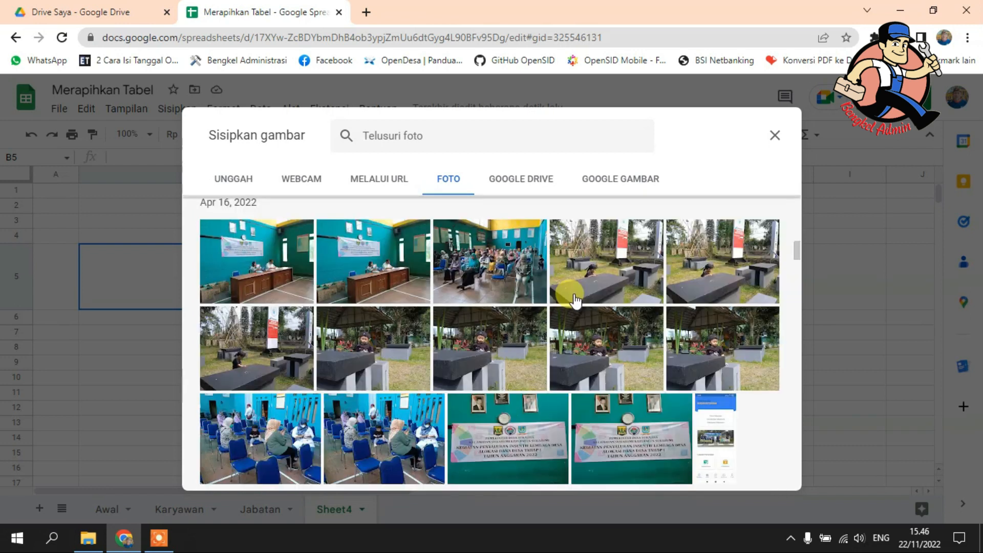
pyautogui.scroll(-10, 575, 302)
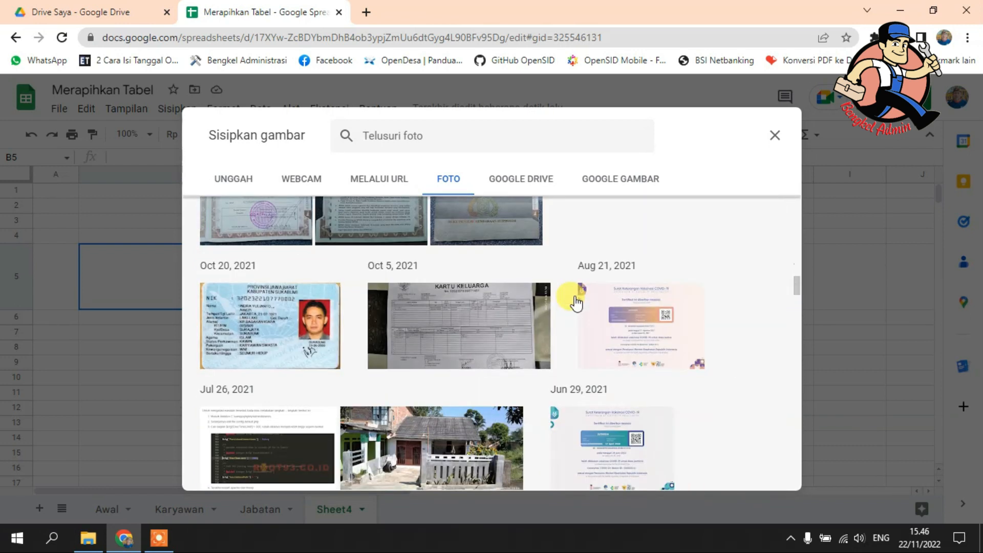
pyautogui.scroll(-3, 575, 297)
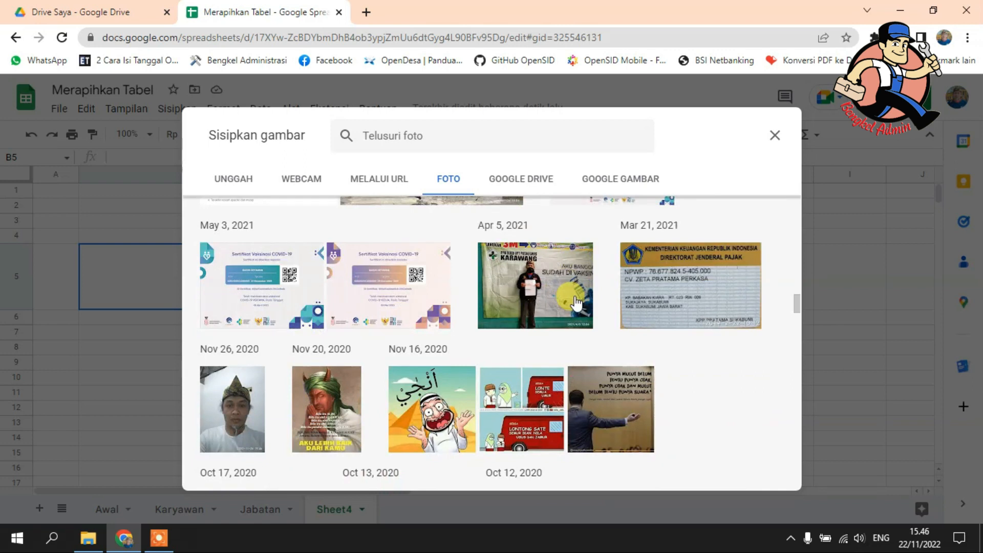
pyautogui.scroll(-4, 576, 303)
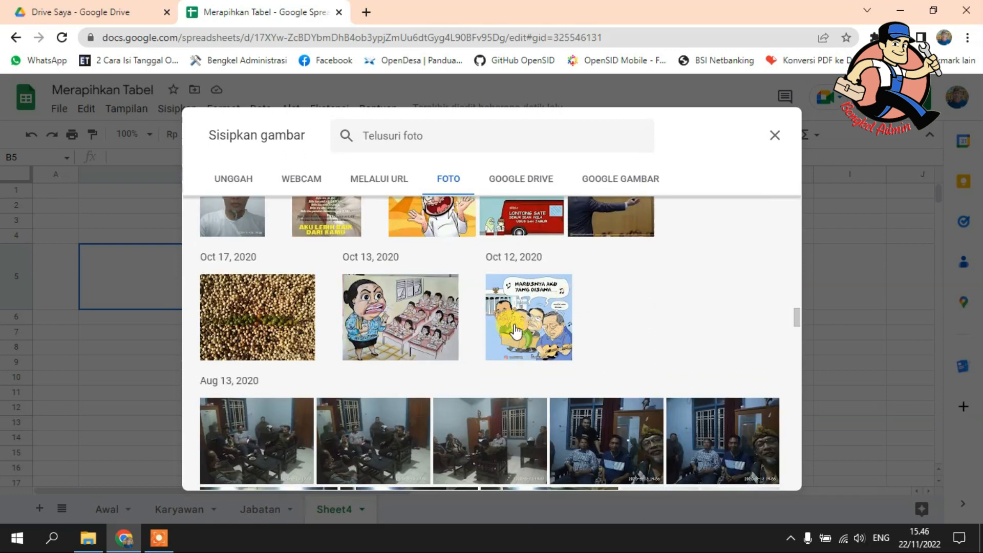
pyautogui.click(539, 325)
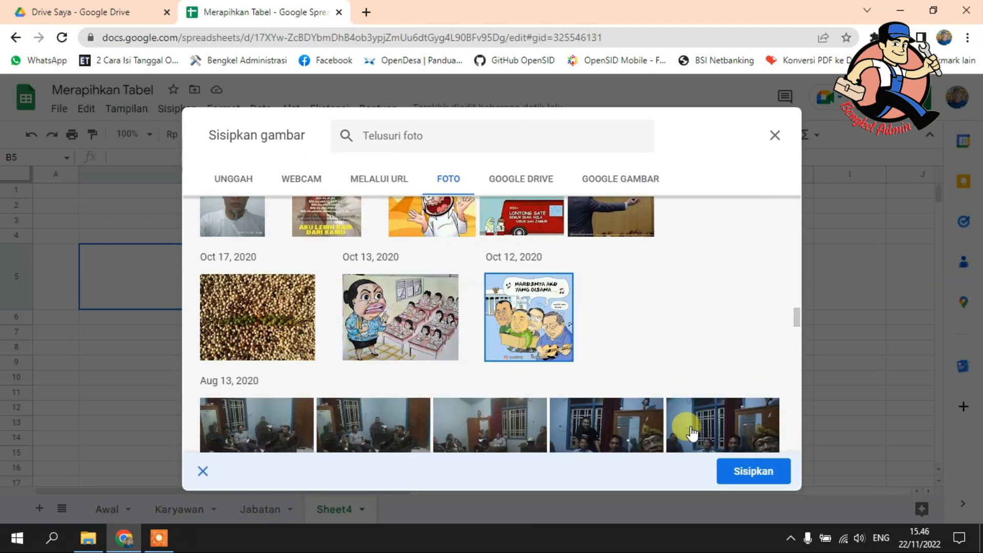
pyautogui.click(752, 473)
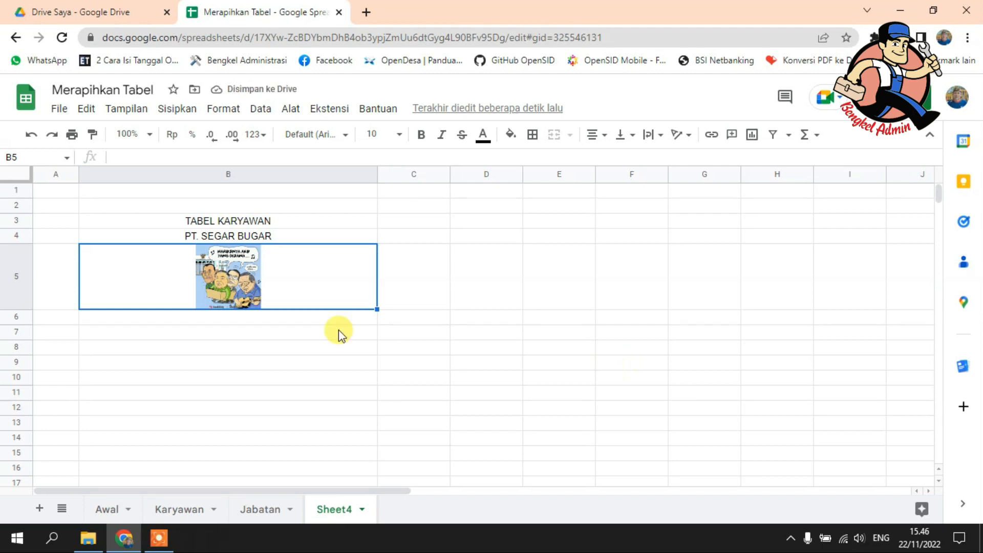
pyautogui.moveTo(18, 309); pyautogui.dragTo(18, 385)
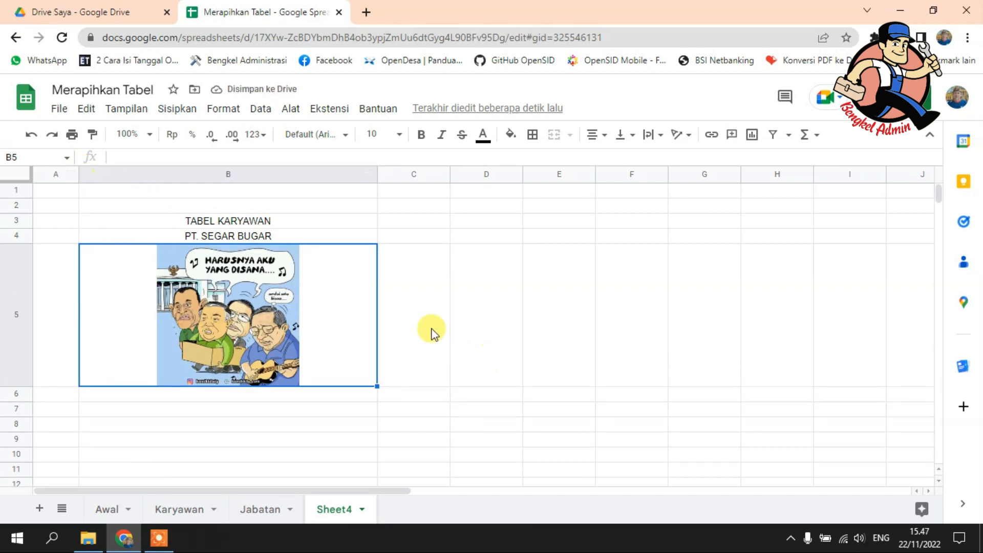
# Step: Insert an empty column before the title column and narrow columns B and D into slim side margins
pyautogui.click(101, 171)
pyautogui.rightClick(103, 172)
pyautogui.click(152, 251)
pyautogui.click(149, 248)
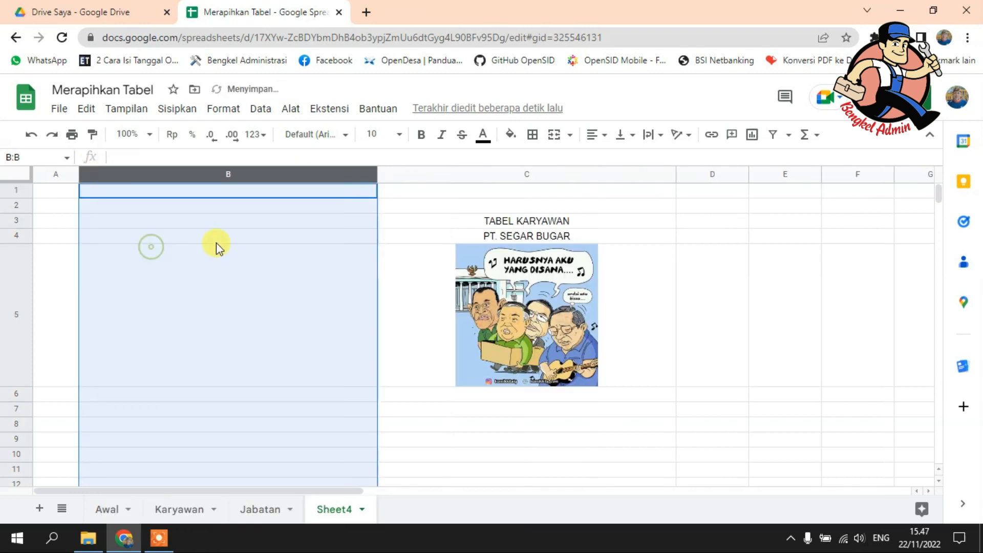
pyautogui.moveTo(375, 181); pyautogui.dragTo(118, 178)
pyautogui.moveTo(486, 170); pyautogui.dragTo(450, 170)
# Step: Fill the range B2:D6 around the titles and image with the darkest blue
pyautogui.moveTo(105, 209); pyautogui.dragTo(435, 399)
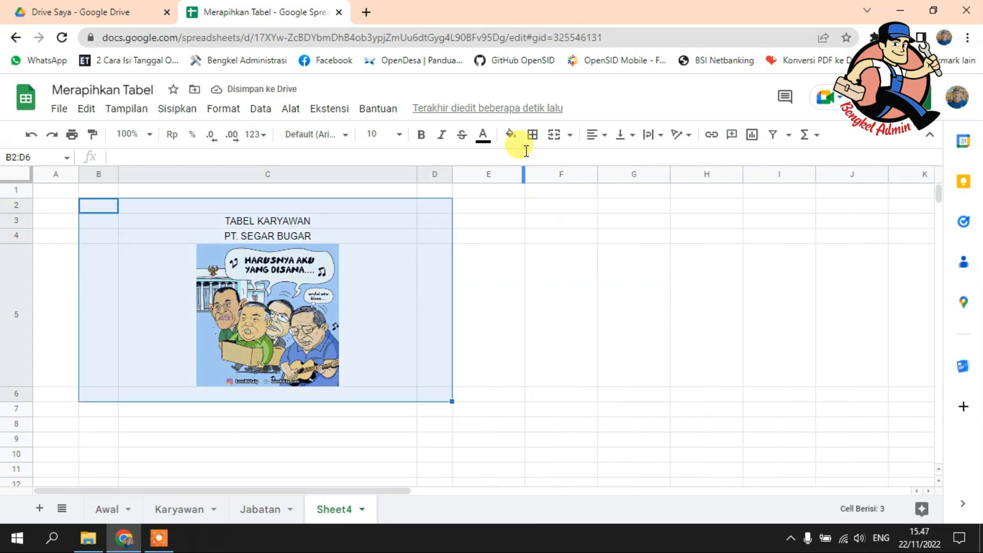
pyautogui.click(510, 134)
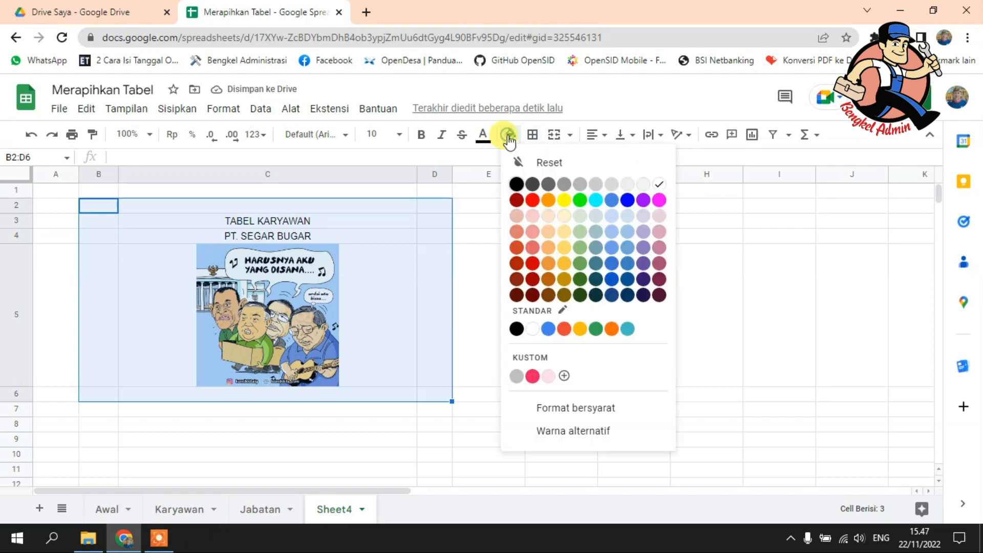
pyautogui.click(627, 295)
pyautogui.click(546, 292)
# Step: Reset the fill color of the inner range C3:C6 so only the surrounding cells form a blue frame
pyautogui.moveTo(259, 222); pyautogui.dragTo(260, 392)
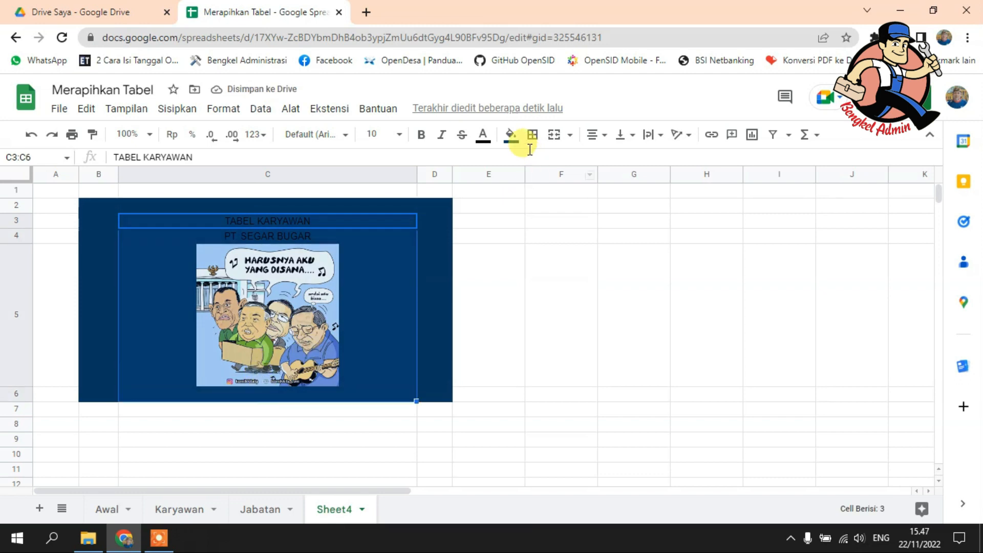
pyautogui.click(509, 135)
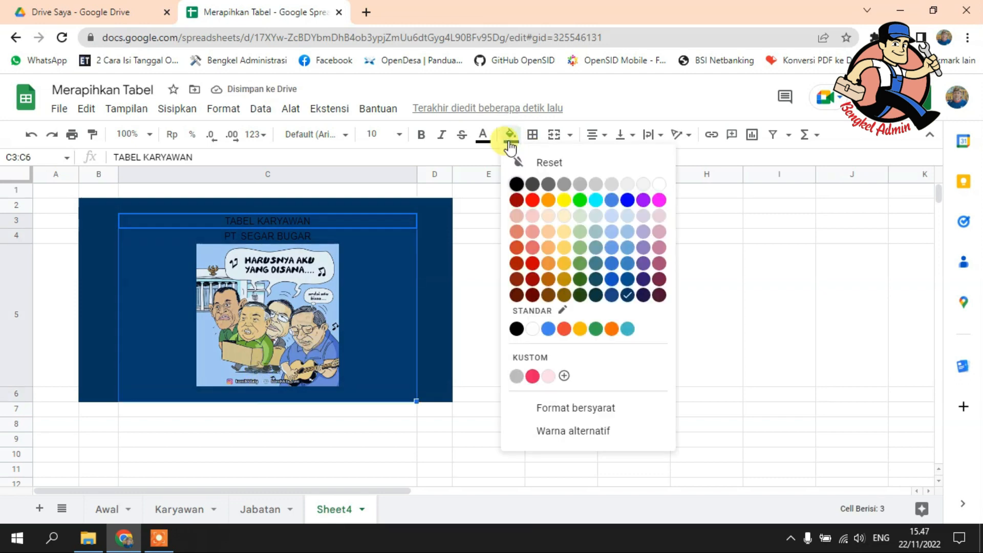
pyautogui.click(569, 165)
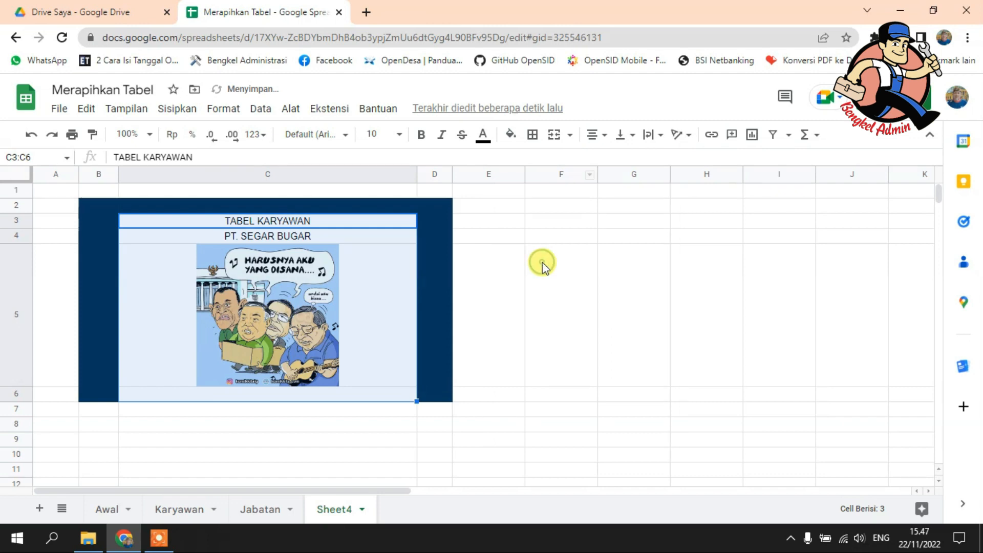
# Step: Fill cell C6 below the image with the same darkest blue to close the bottom of the frame
pyautogui.click(545, 265)
pyautogui.click(135, 395)
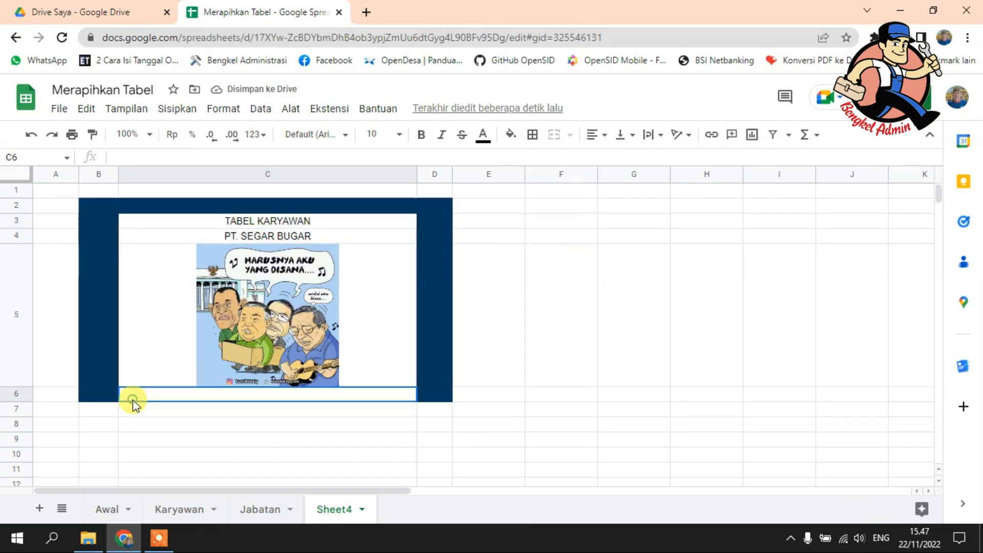
pyautogui.click(510, 135)
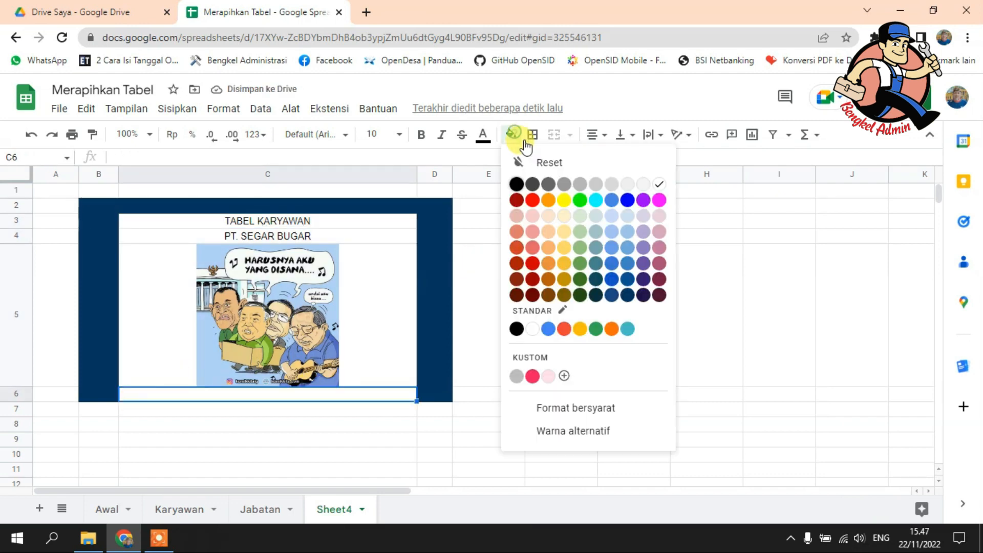
pyautogui.click(628, 296)
pyautogui.click(627, 292)
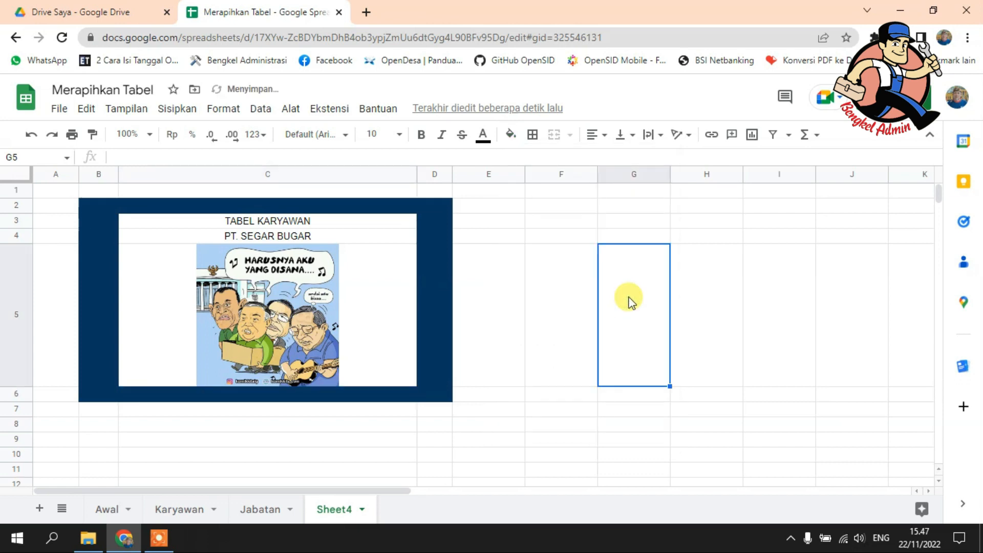
# Step: Make the two title lines in C3:C4 bold and set their font size to 14
pyautogui.moveTo(267, 220); pyautogui.dragTo(267, 236)
pyautogui.click(422, 135)
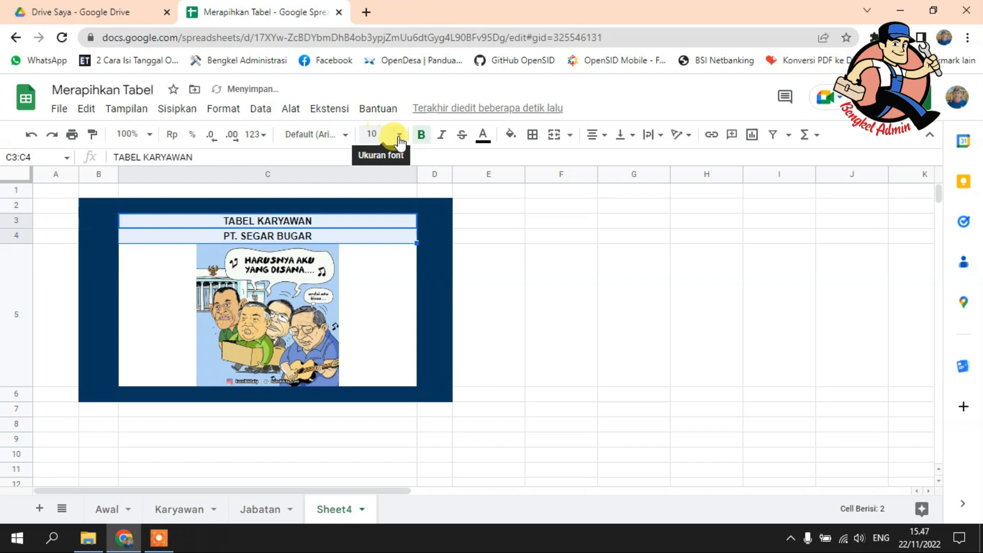
pyautogui.click(378, 133)
pyautogui.click(374, 321)
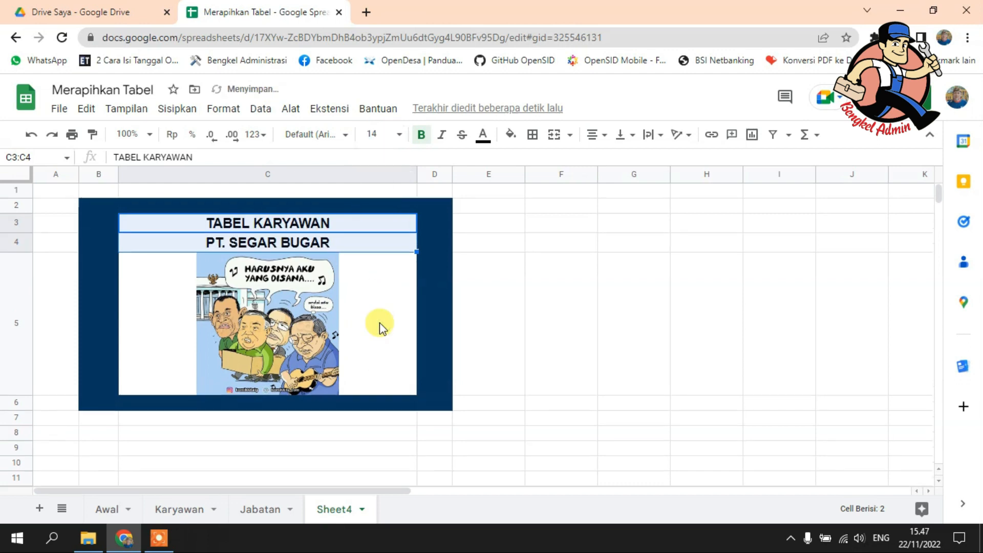
pyautogui.click(572, 315)
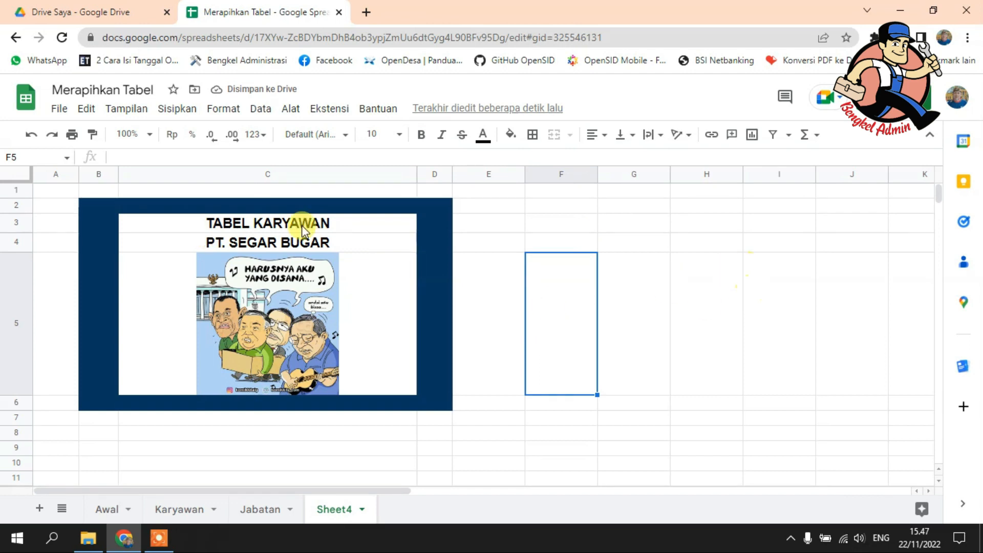
# Step: Hide the gridlines on Sheet4
pyautogui.click(111, 120)
pyautogui.moveTo(328, 135)
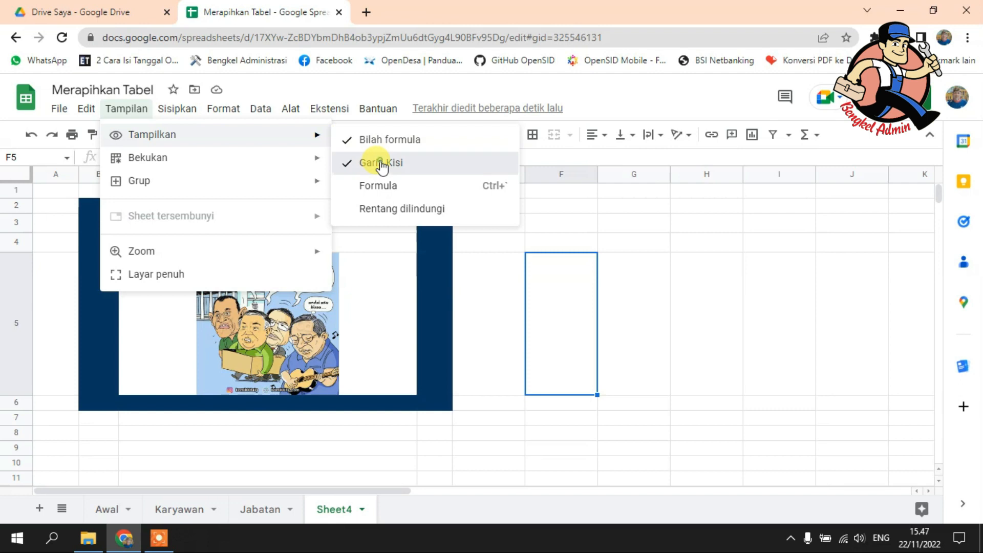
pyautogui.scroll(-1, 587, 279)
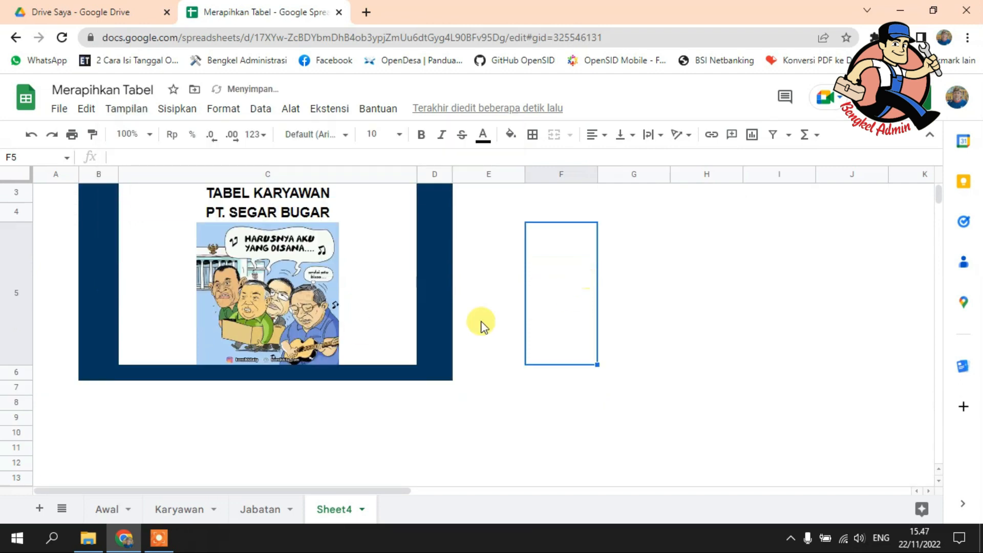
# Step: Delete the unused rows 9 to 1000 below the framed title block
pyautogui.click(21, 417)
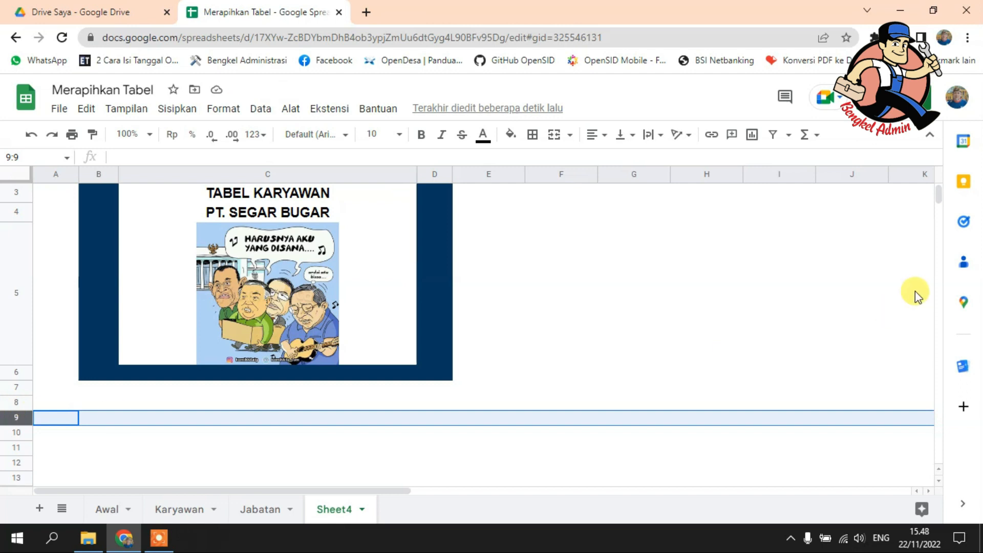
pyautogui.moveTo(940, 193); pyautogui.dragTo(956, 490)
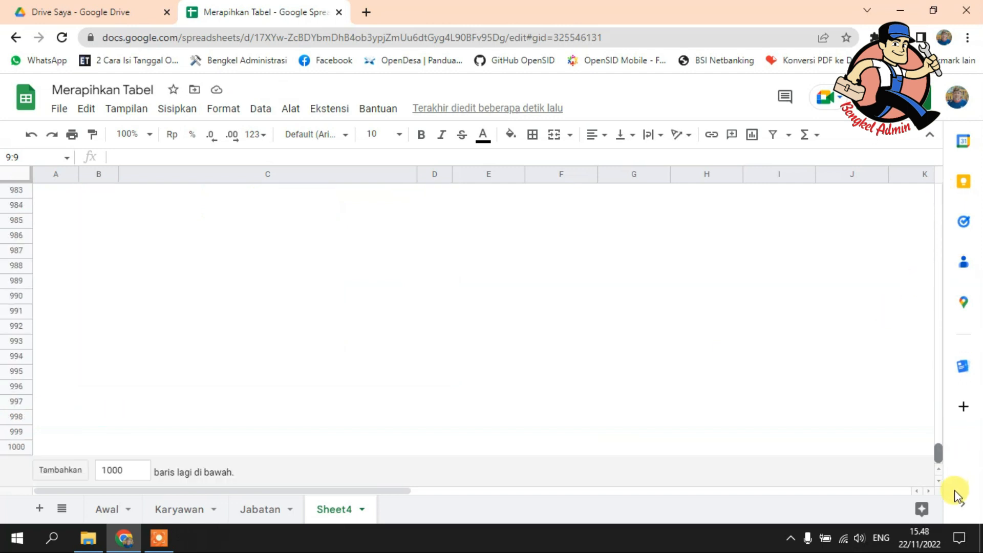
pyautogui.keyDown('shift'); pyautogui.click(15, 447); pyautogui.keyUp('shift')
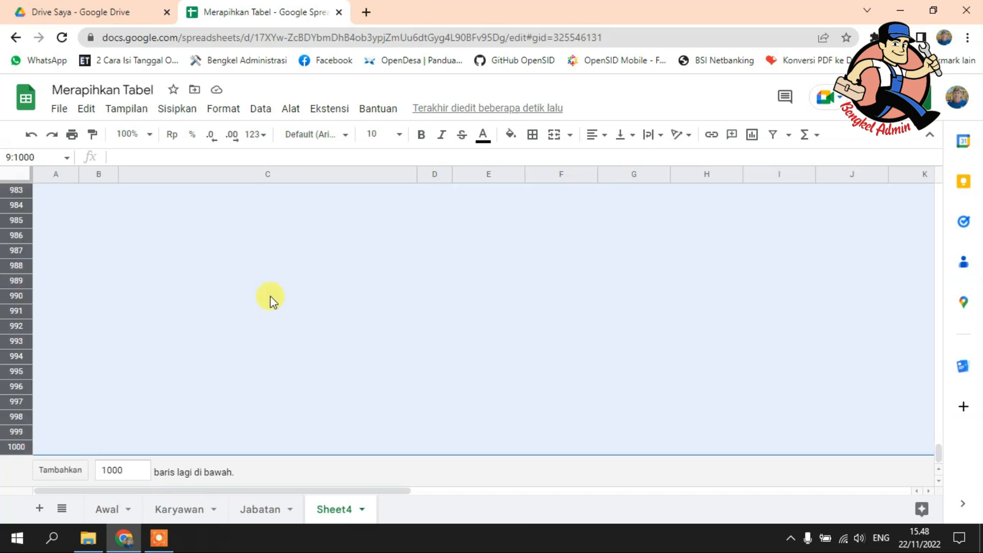
pyautogui.rightClick(270, 302)
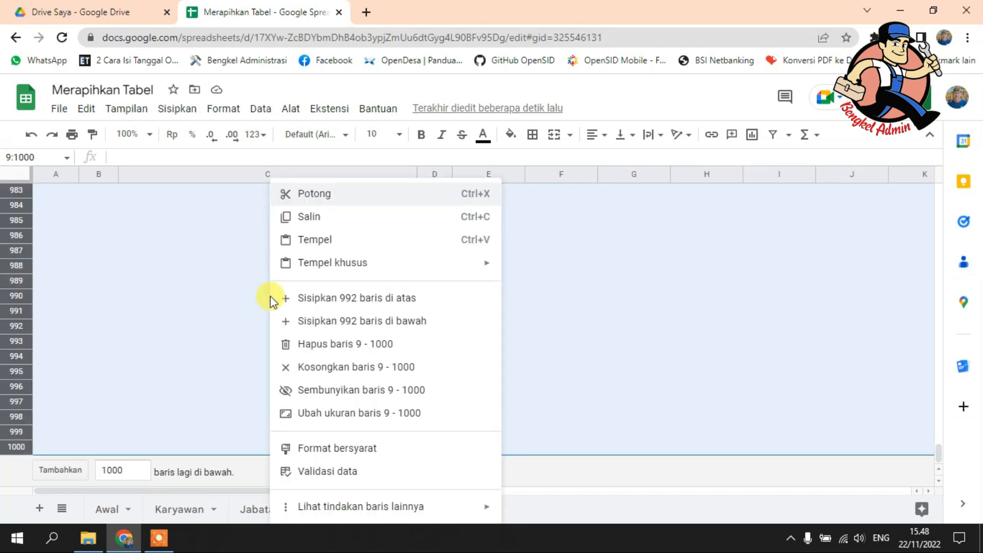
pyautogui.click(305, 346)
# Step: Delete the unused columns F to AA and move Sheet4 ahead of all other sheets
pyautogui.click(548, 307)
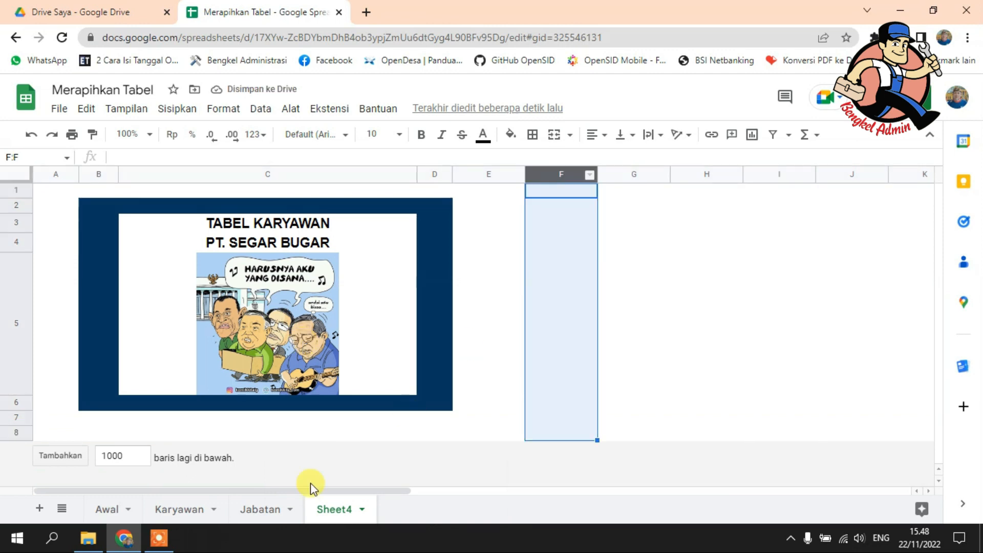
pyautogui.moveTo(308, 490); pyautogui.dragTo(911, 492)
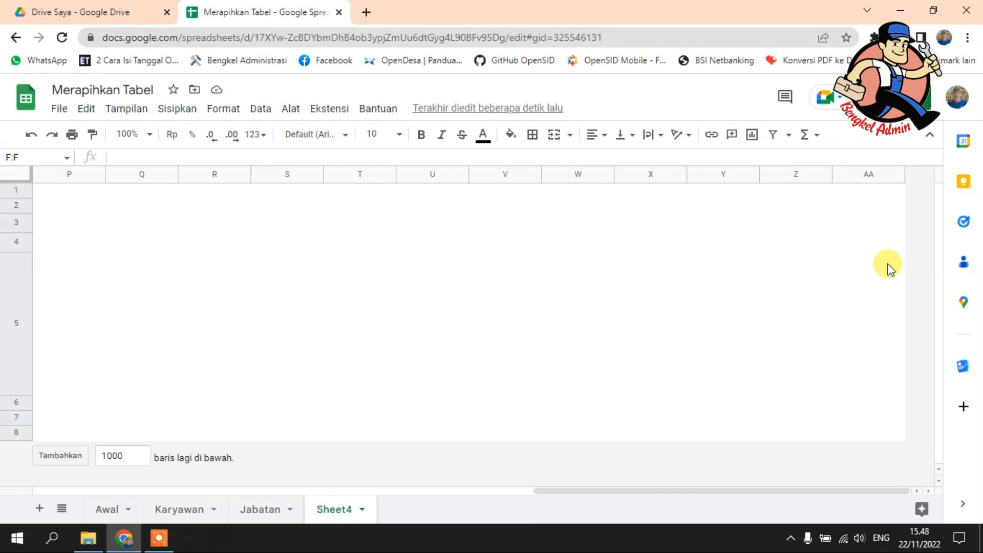
pyautogui.keyDown('shift'); pyautogui.click(871, 176); pyautogui.keyUp('shift')
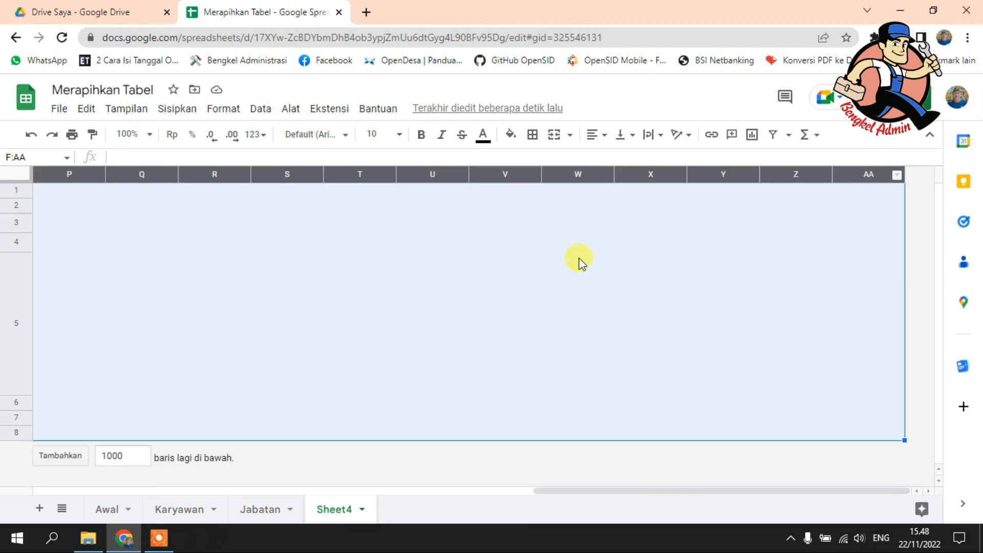
pyautogui.rightClick(517, 261)
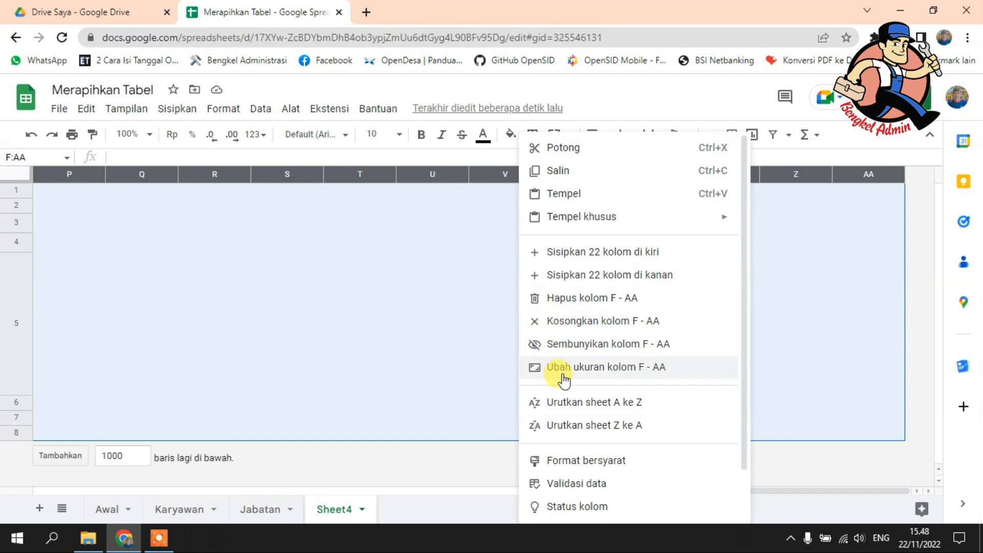
pyautogui.click(574, 307)
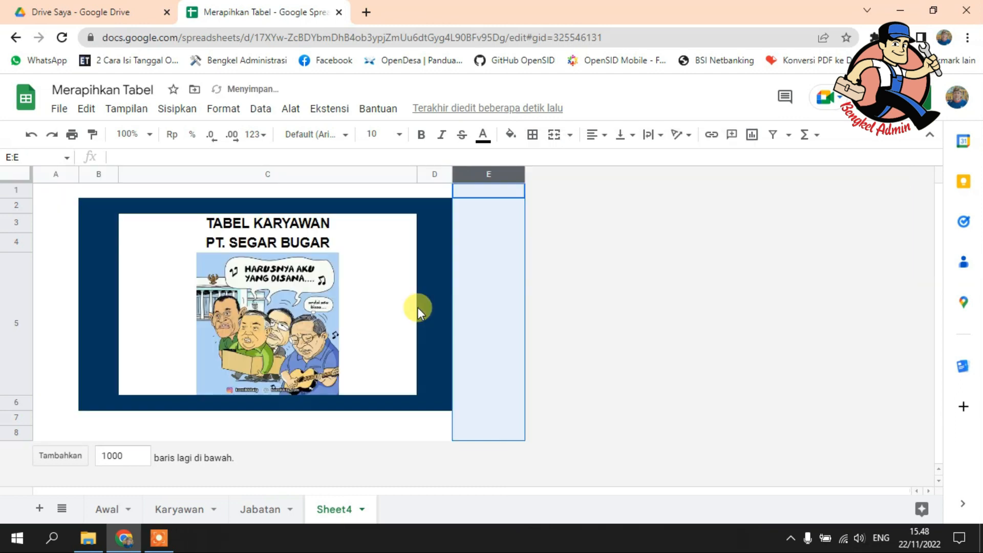
pyautogui.click(478, 299)
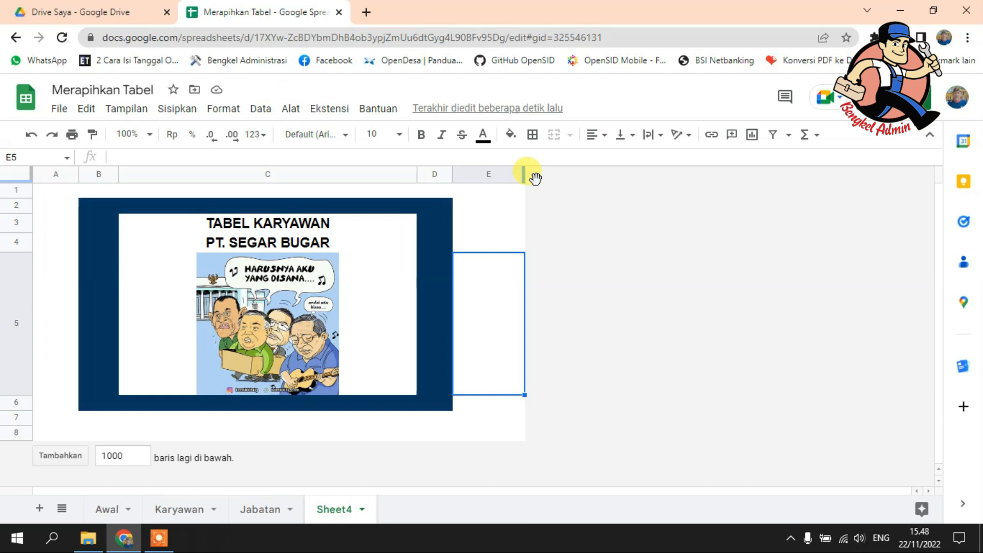
pyautogui.moveTo(340, 509); pyautogui.dragTo(102, 517)
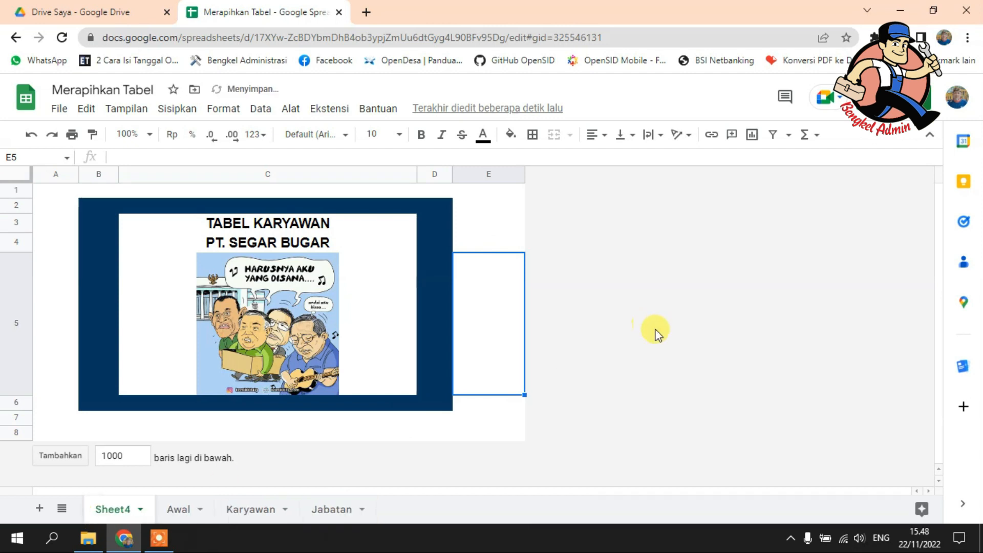
# Step: Compare the Merapihkan Tabel thumbnail in Google Drive with the Awal sheet and check the gid value in the spreadsheet's URL
pyautogui.click(74, 8)
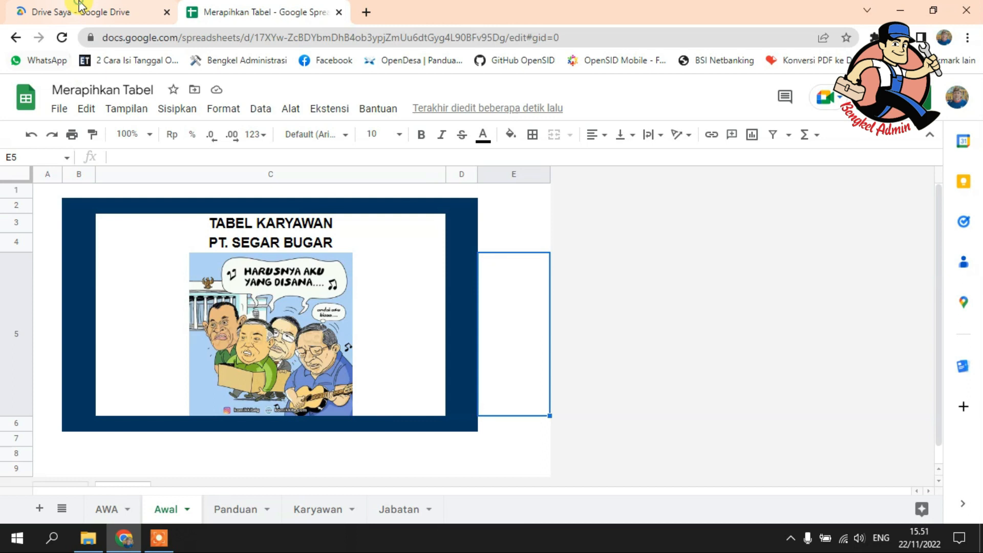
pyautogui.click(73, 8)
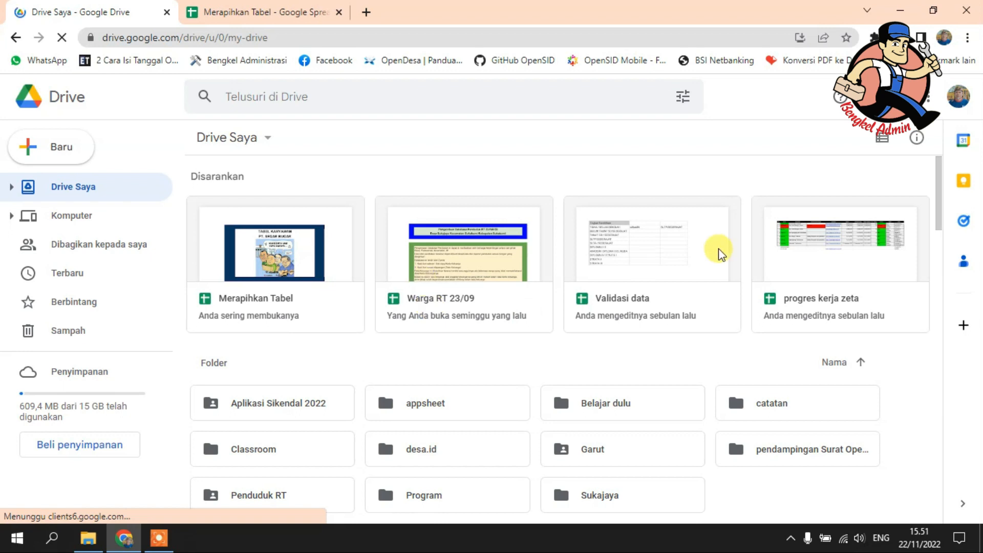
pyautogui.scroll(-3, 478, 287)
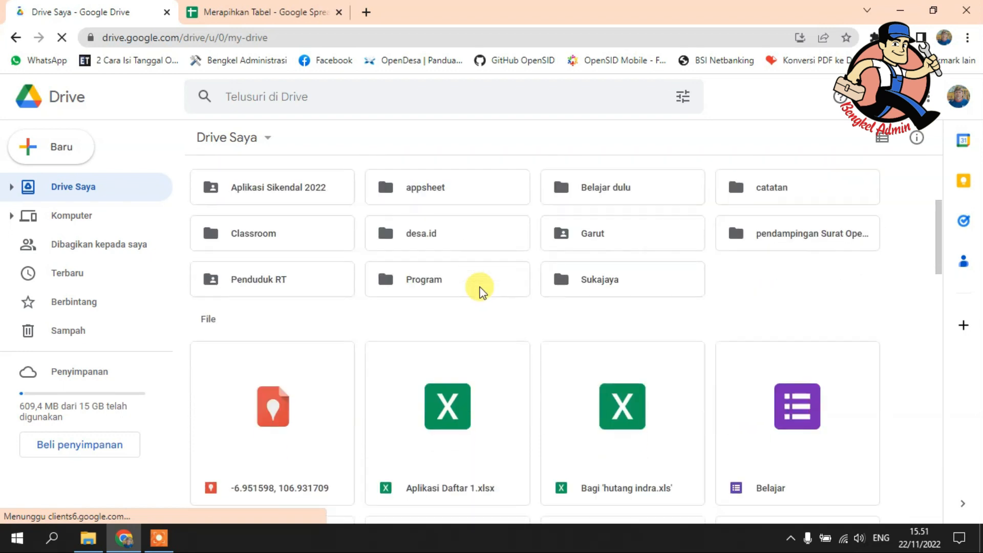
pyautogui.scroll(3, 480, 289)
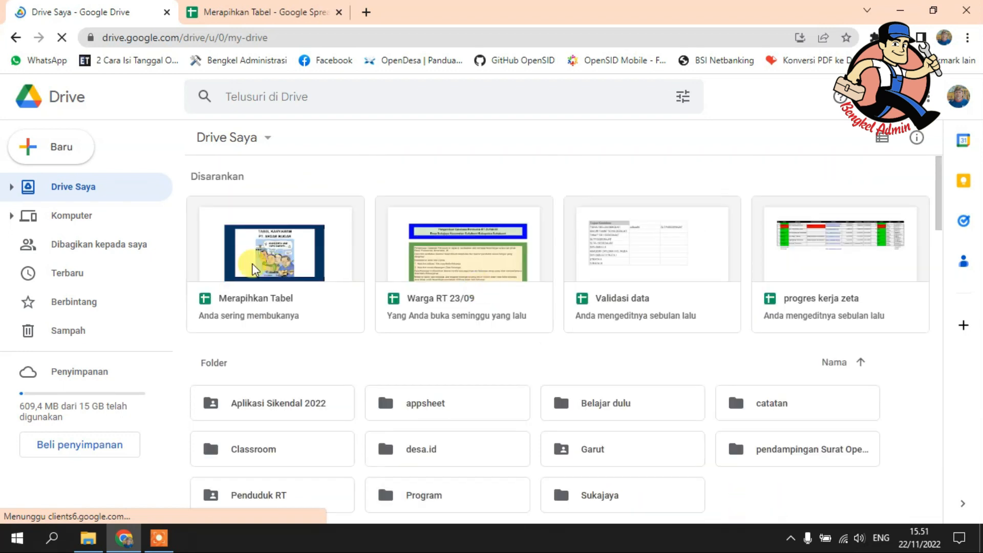
pyautogui.click(224, 7)
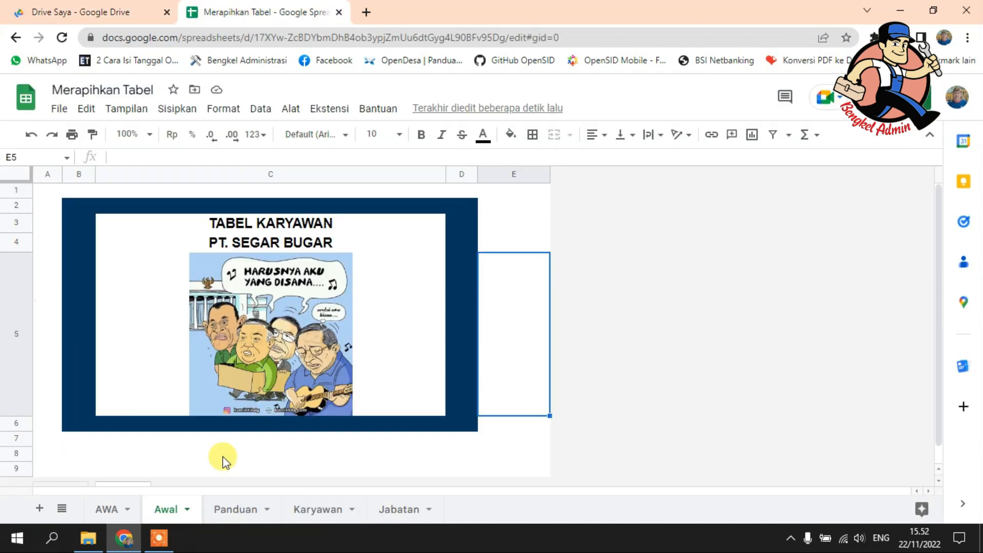
pyautogui.click(97, 11)
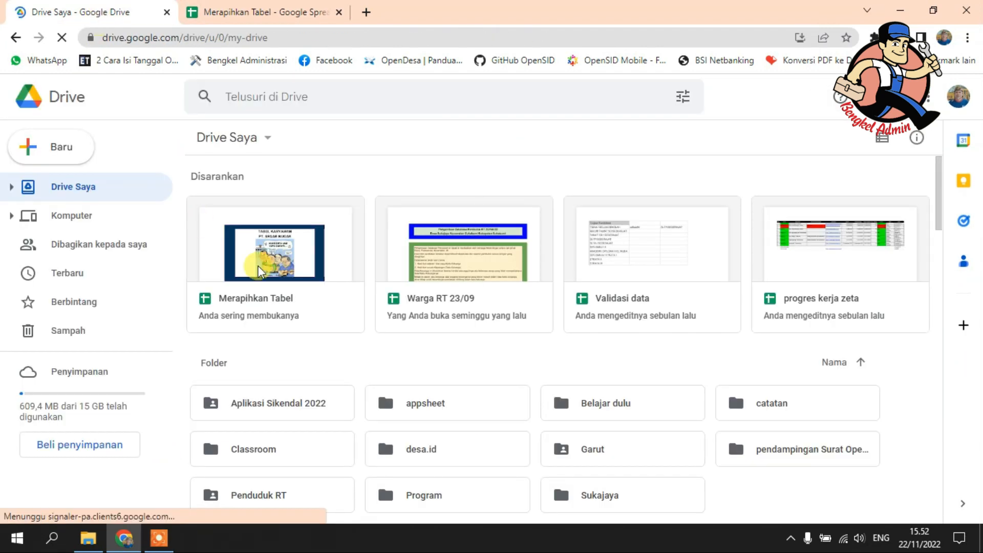
pyautogui.click(255, 7)
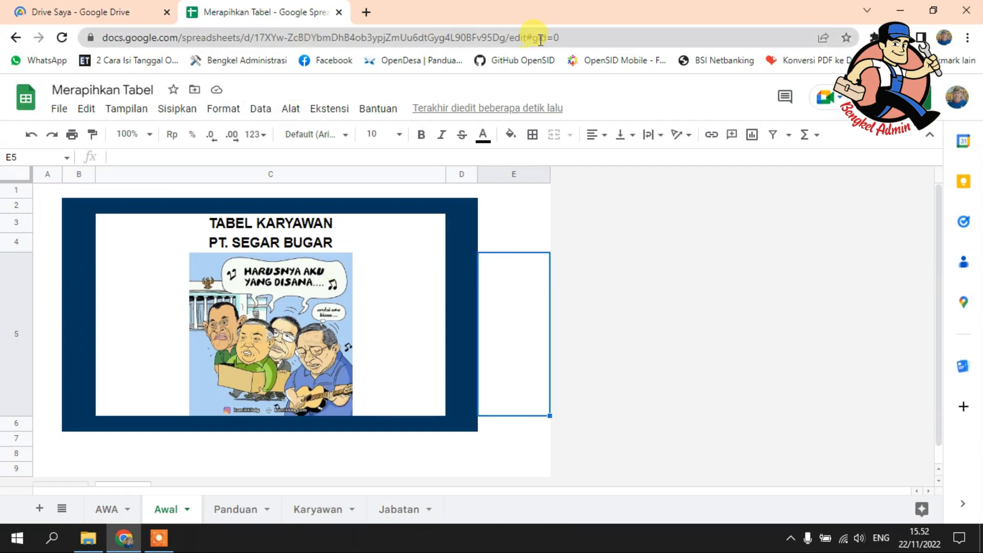
pyautogui.click(558, 37)
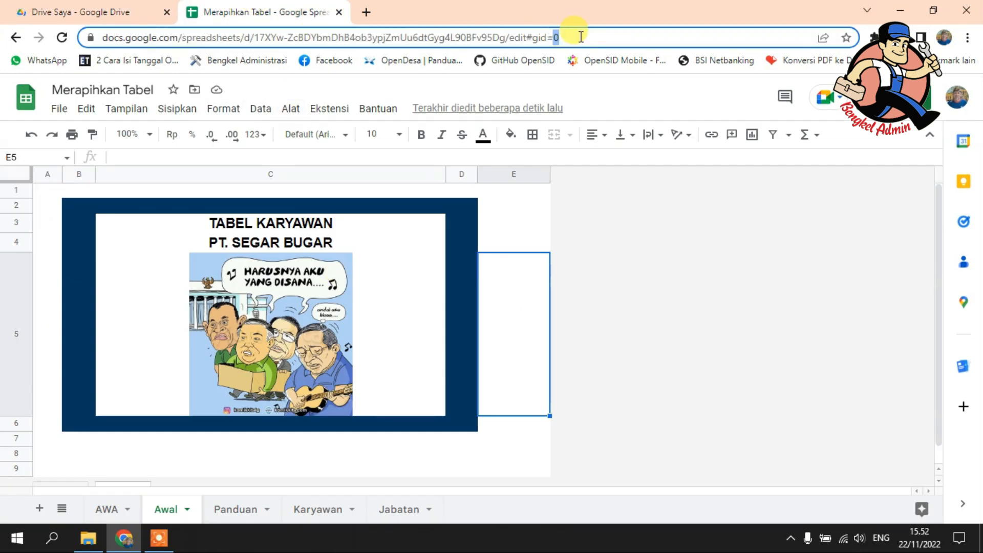
pyautogui.click(556, 291)
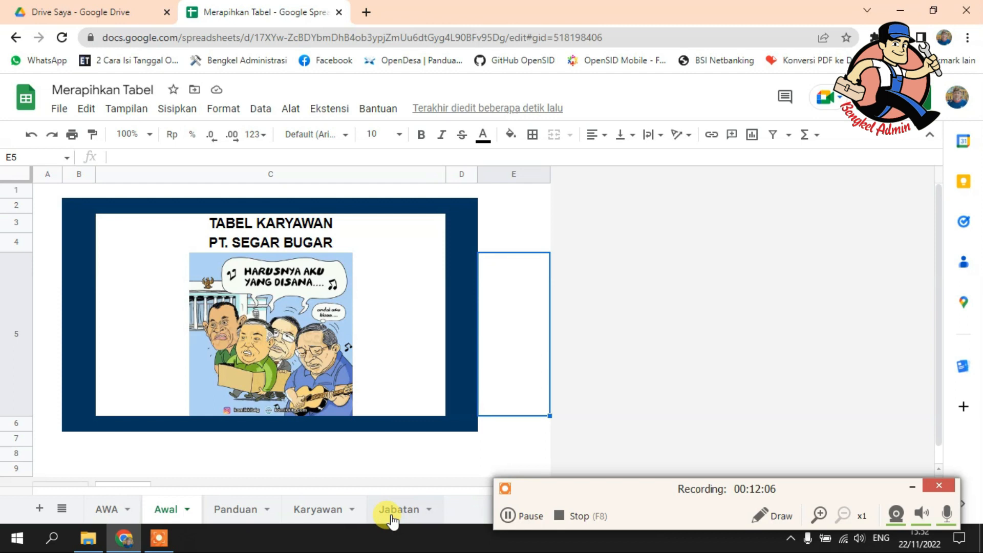
# Step: Review the tables on the Jabatan and Karyawan sheets and close the conditional formatting rules
pyautogui.click(391, 514)
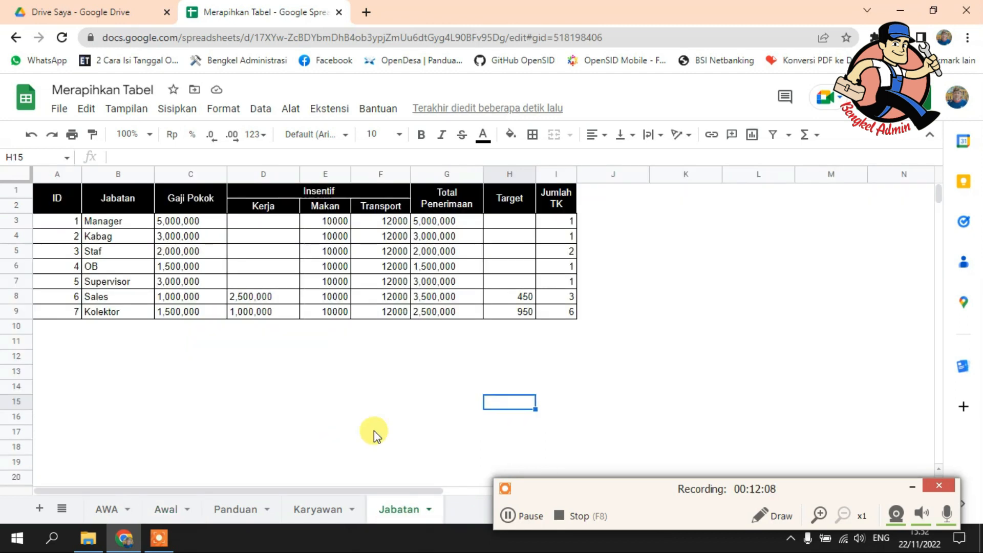
pyautogui.click(435, 408)
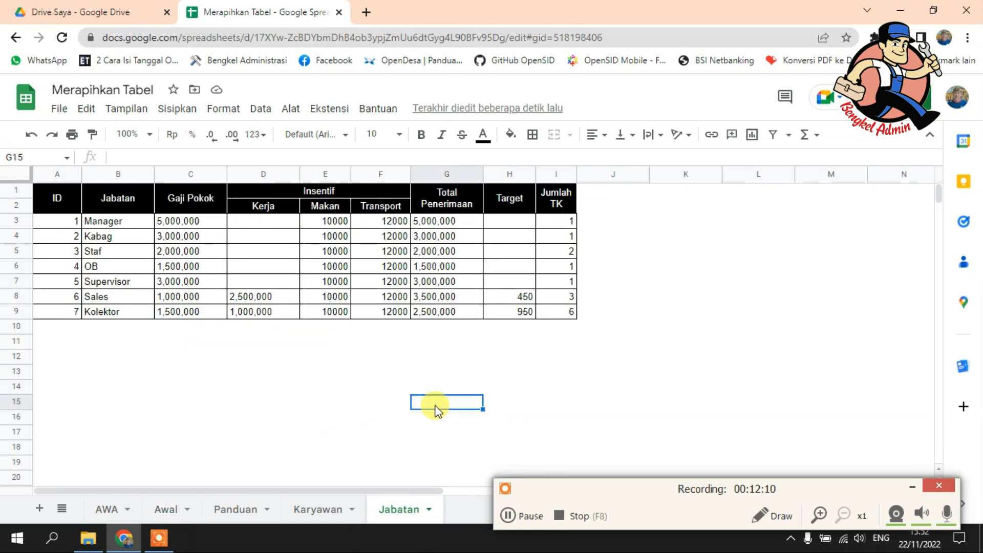
pyautogui.click(319, 508)
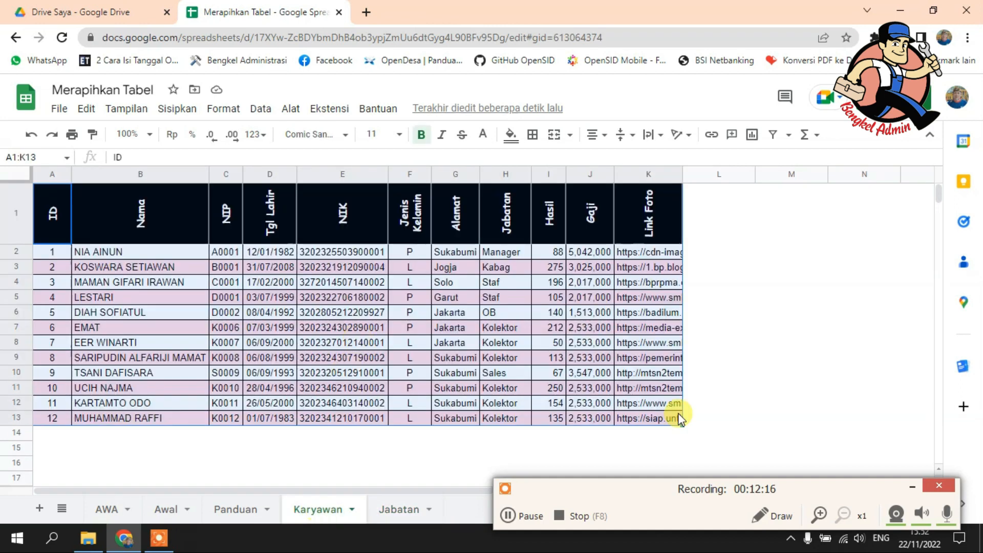
pyautogui.click(342, 342)
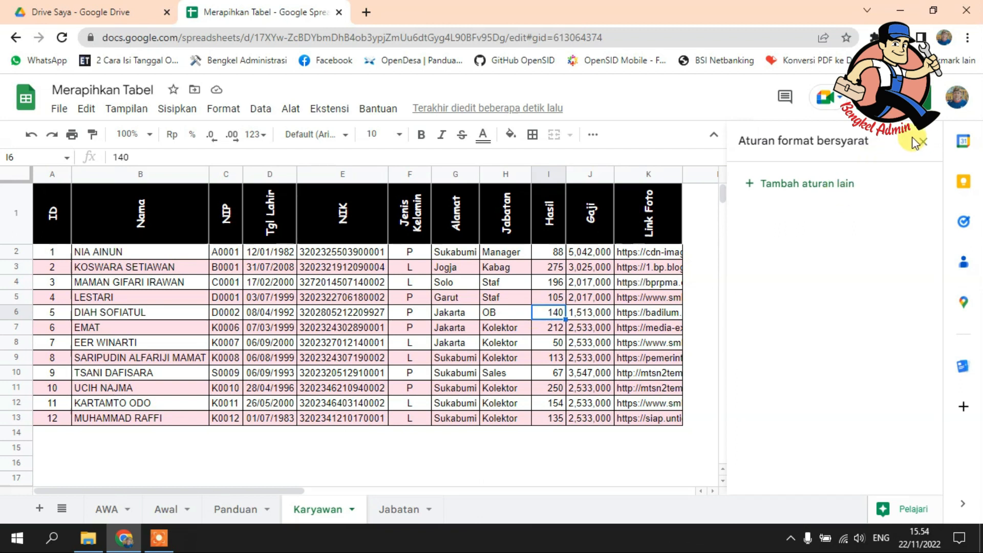
pyautogui.click(923, 142)
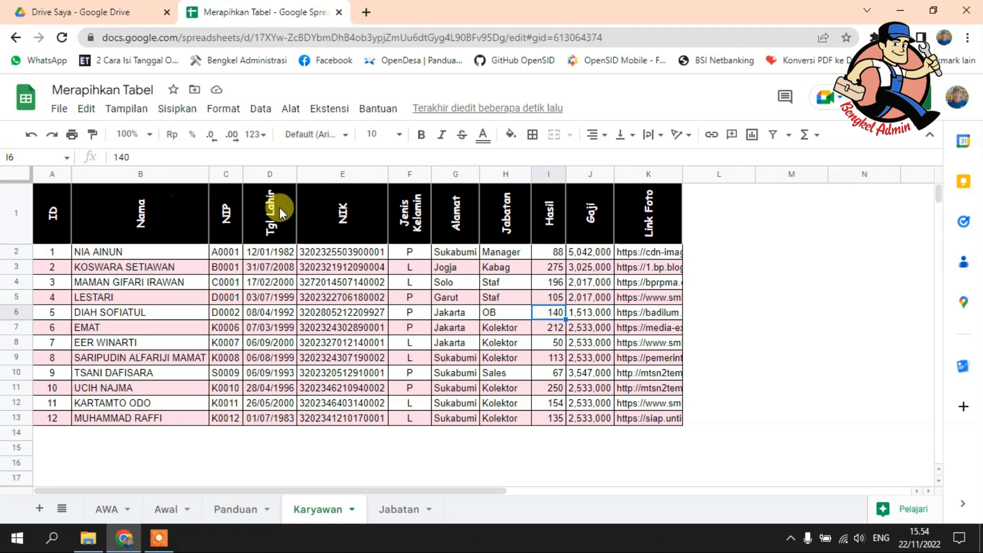
# Step: Start a new conditional formatting rule on the Karyawan sheet and apply it to columns A:K
pyautogui.click(221, 110)
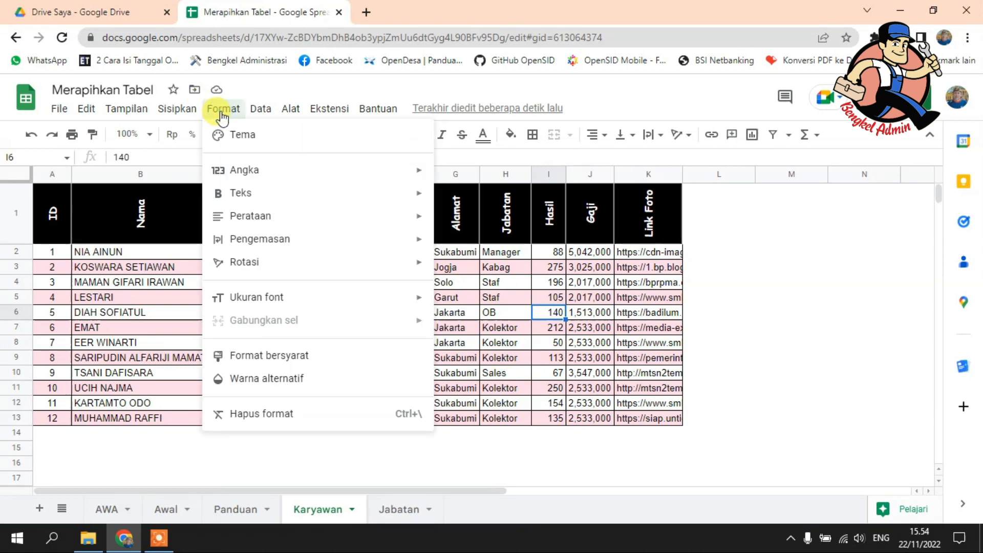
pyautogui.click(242, 357)
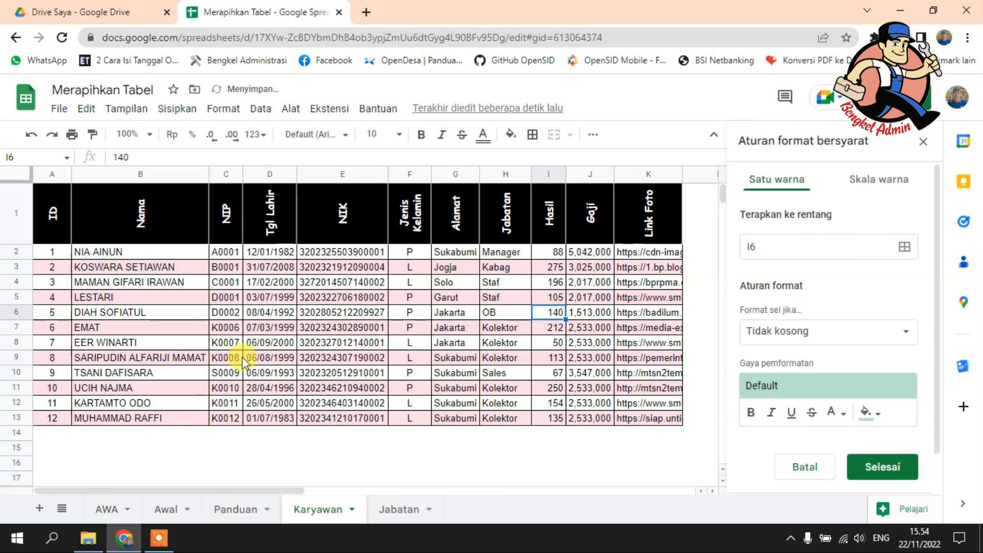
pyautogui.click(904, 247)
pyautogui.moveTo(67, 209); pyautogui.dragTo(664, 430)
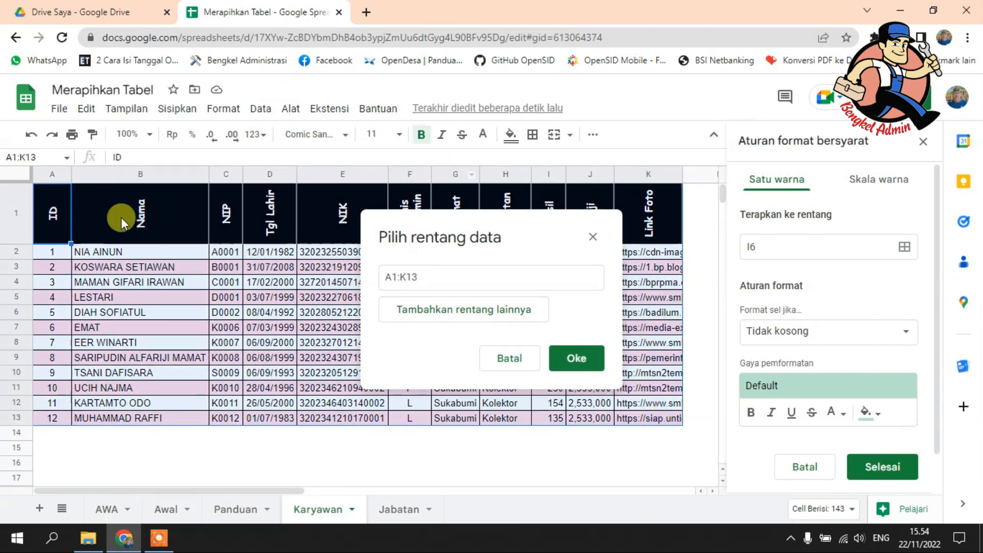
pyautogui.click(406, 275)
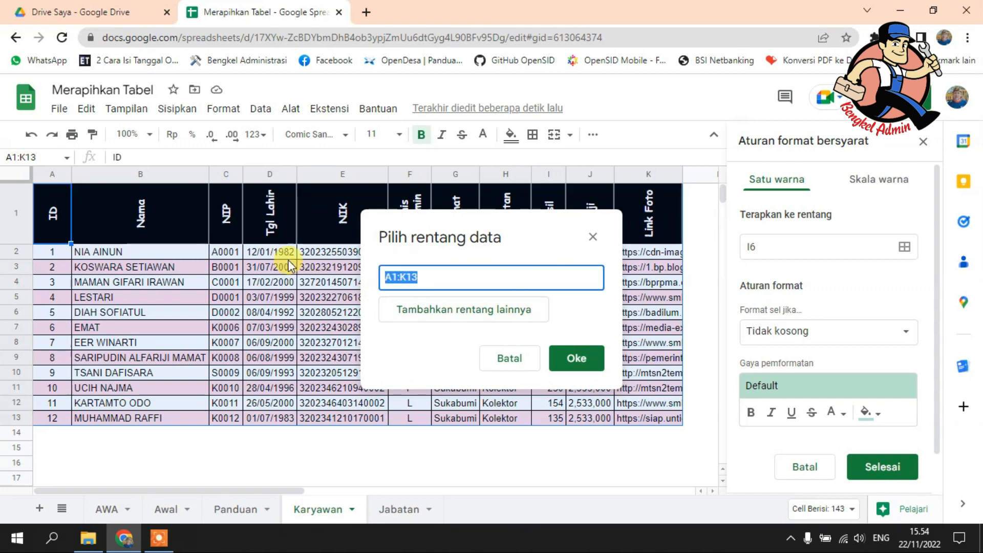
pyautogui.moveTo(44, 177); pyautogui.dragTo(649, 196)
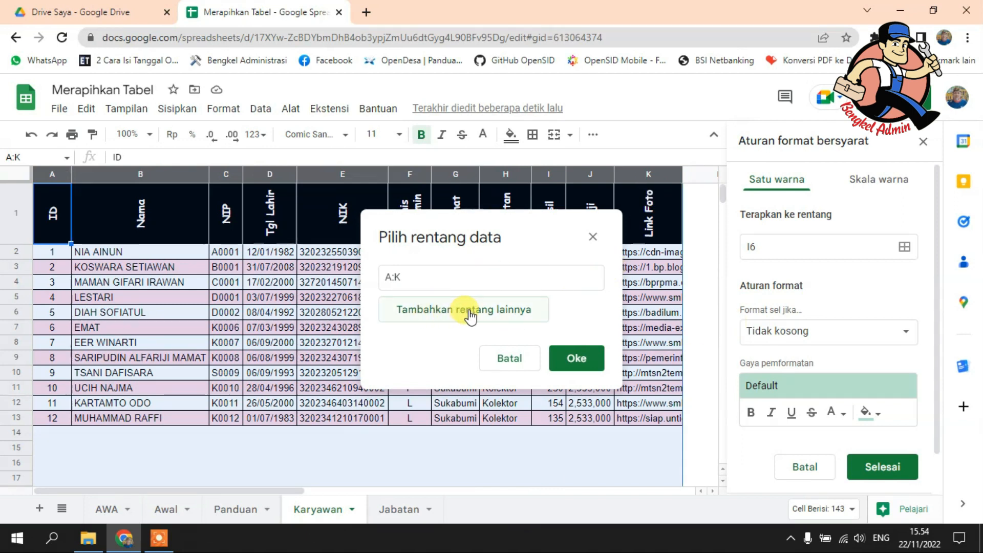
pyautogui.click(577, 358)
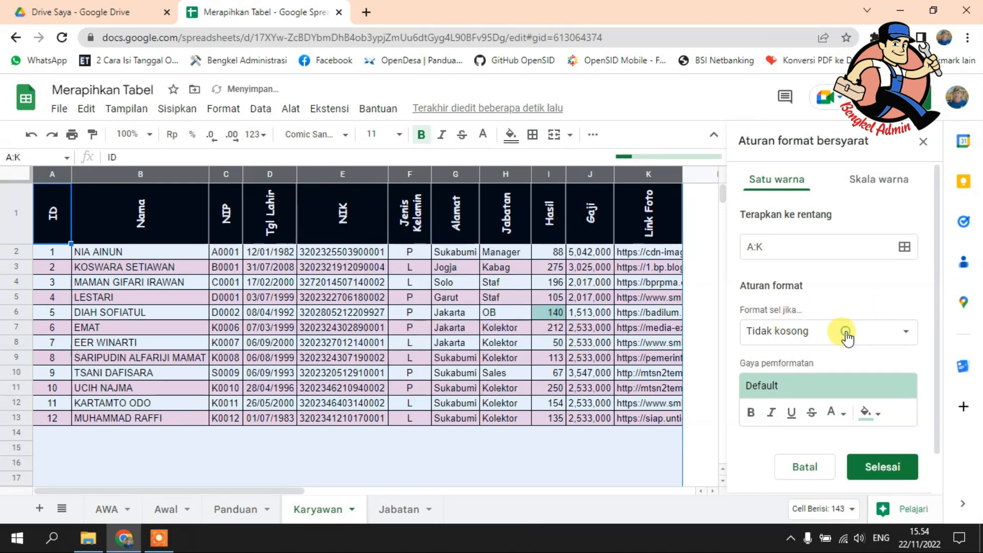
# Step: Set the rule's condition to text containing "Kolektor"
pyautogui.click(845, 337)
pyautogui.click(830, 353)
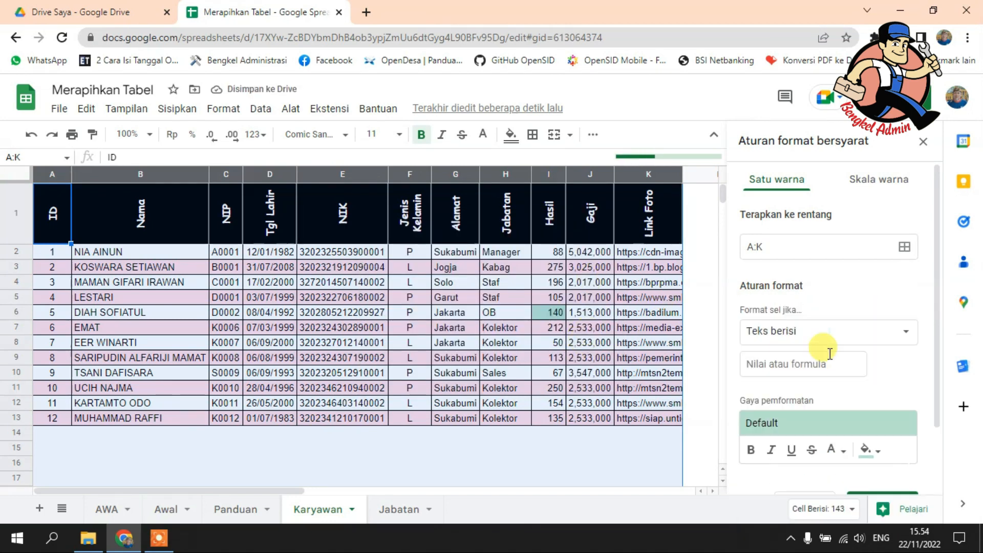
pyautogui.click(804, 362)
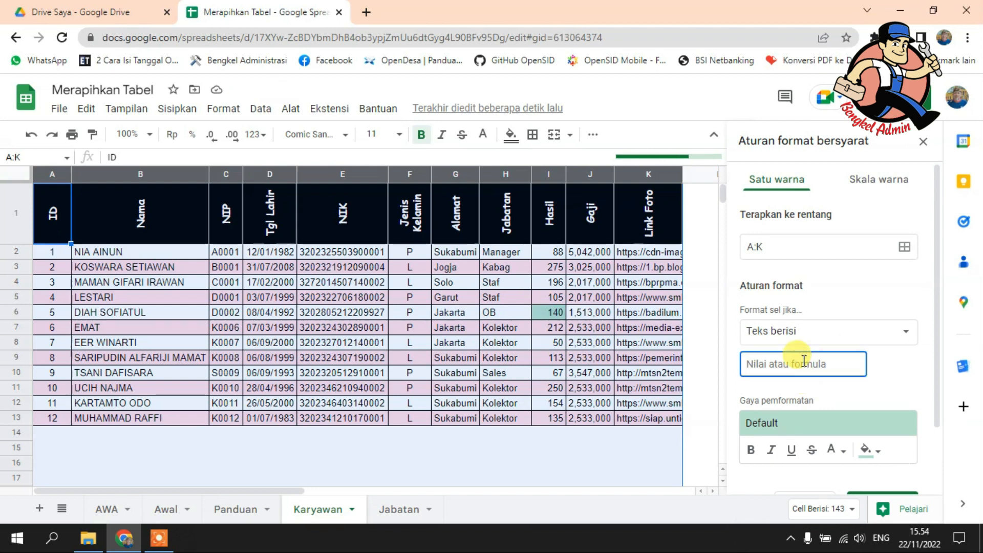
pyautogui.write('Ko')
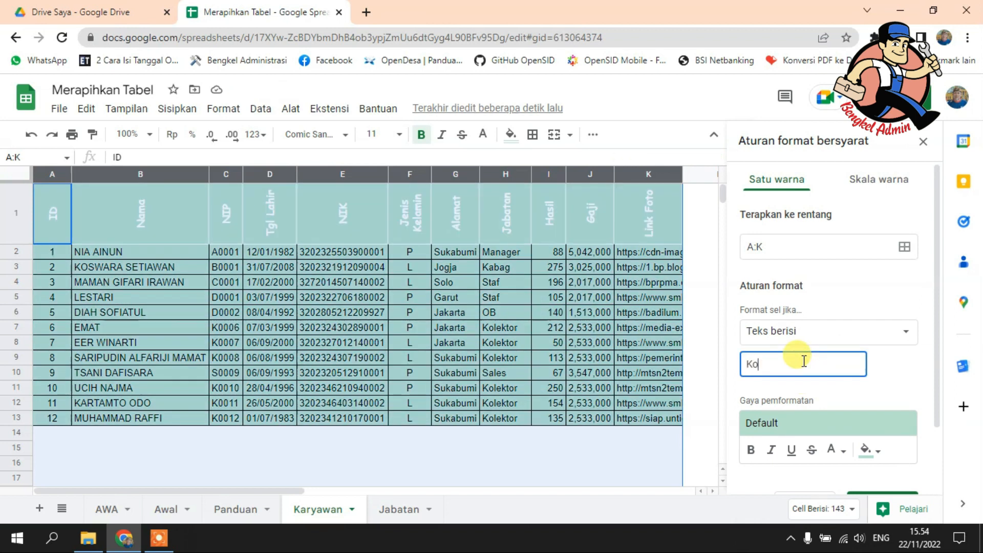
pyautogui.write('lektor')
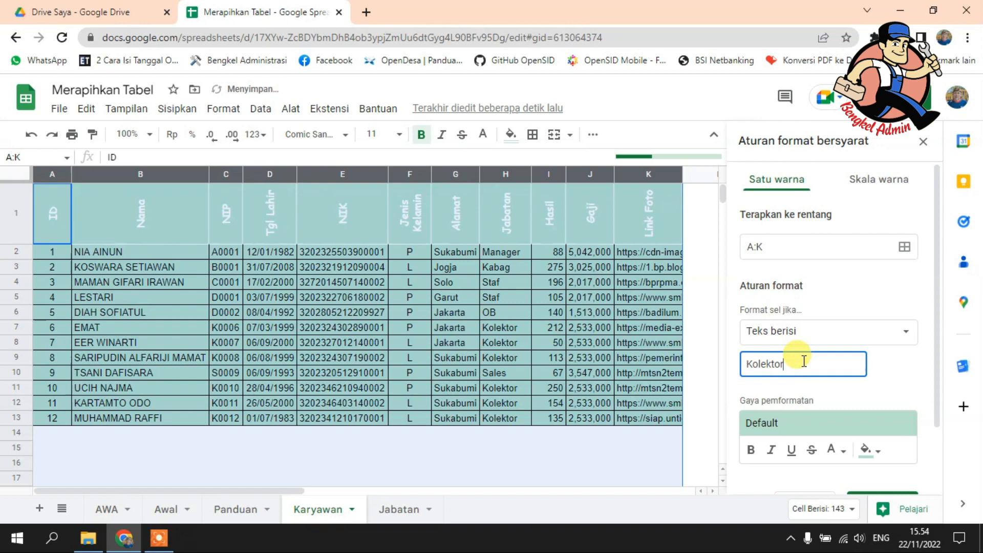
pyautogui.click(880, 386)
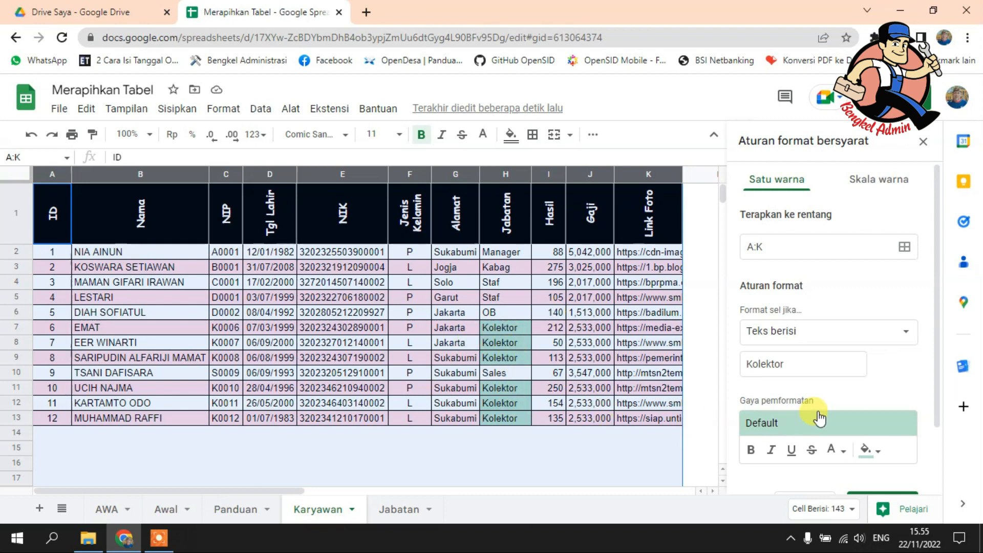
# Step: Give the Kolektor rule dark red text and a dark maroon fill
pyautogui.scroll(-2, 812, 412)
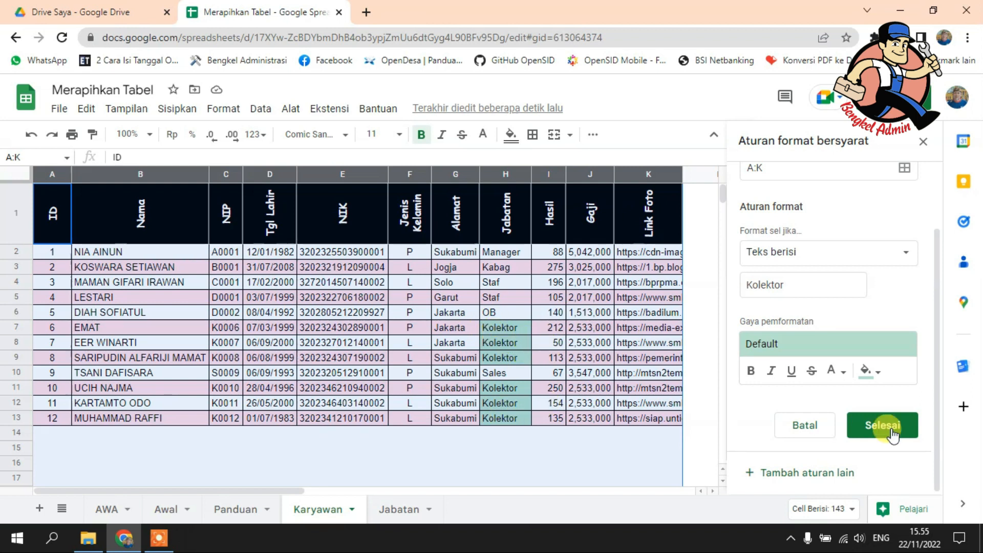
pyautogui.click(863, 372)
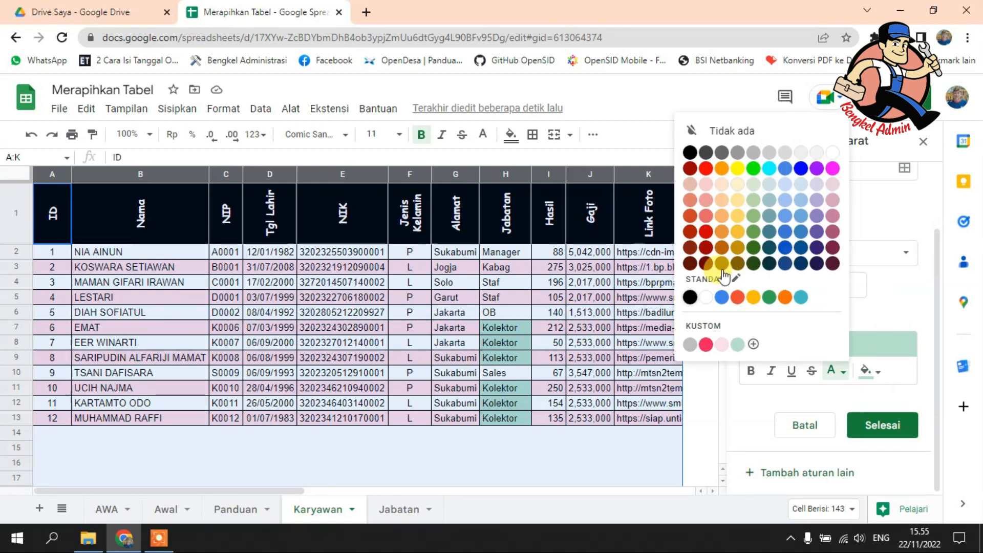
pyautogui.click(707, 264)
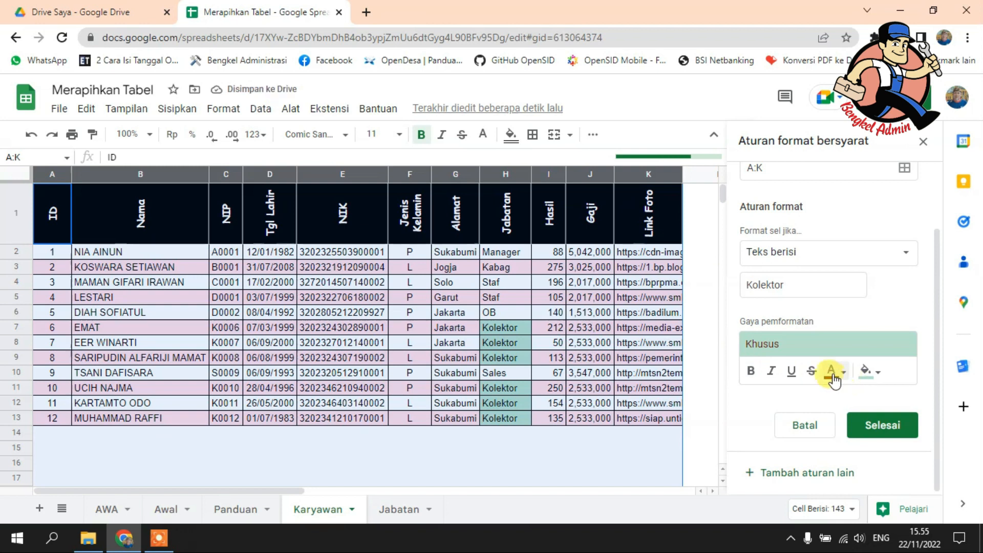
pyautogui.click(870, 376)
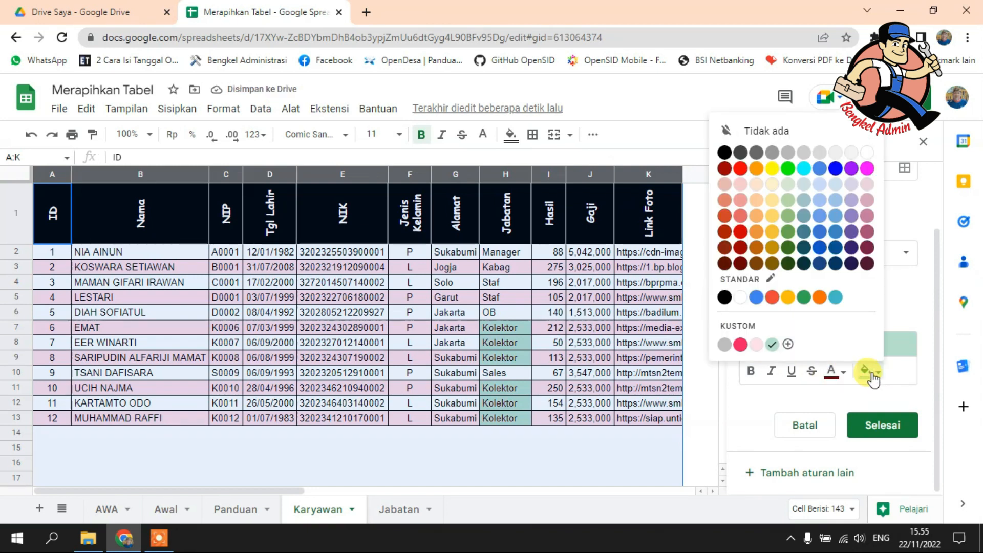
pyautogui.click(722, 261)
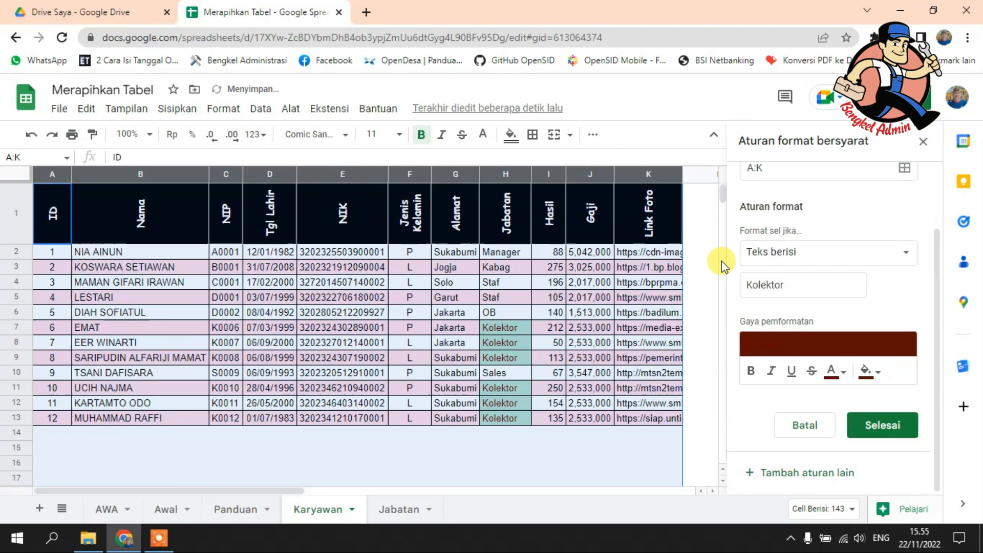
pyautogui.scroll(6, 524, 221)
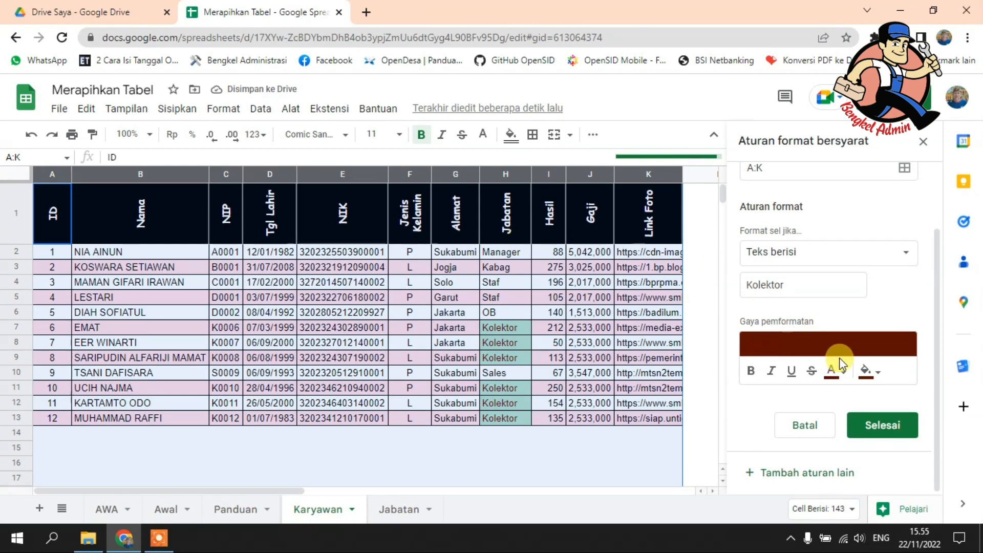
# Step: Change the Kolektor rule's text color to white, then finish the rule and close the conditional formatting rules
pyautogui.click(831, 371)
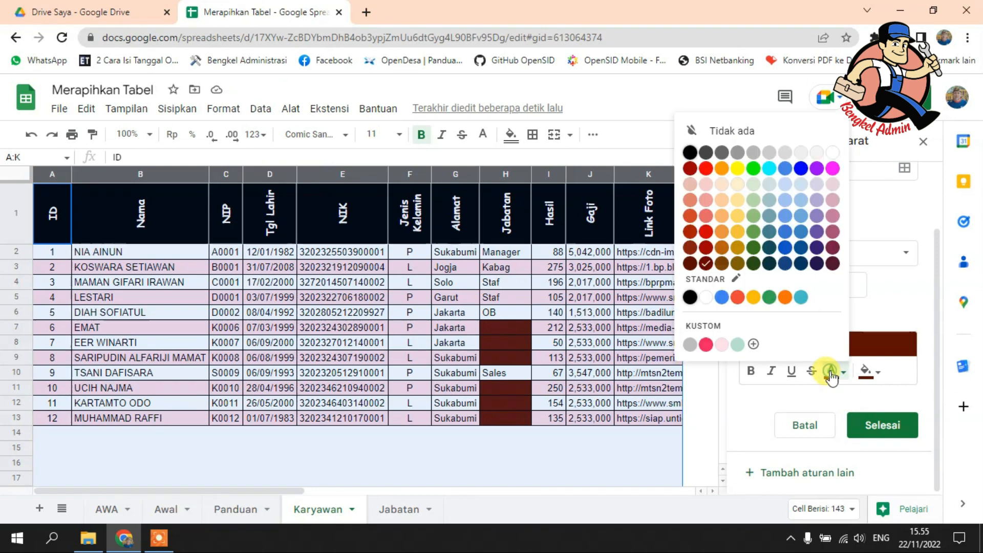
pyautogui.click(830, 372)
pyautogui.click(832, 374)
pyautogui.click(831, 156)
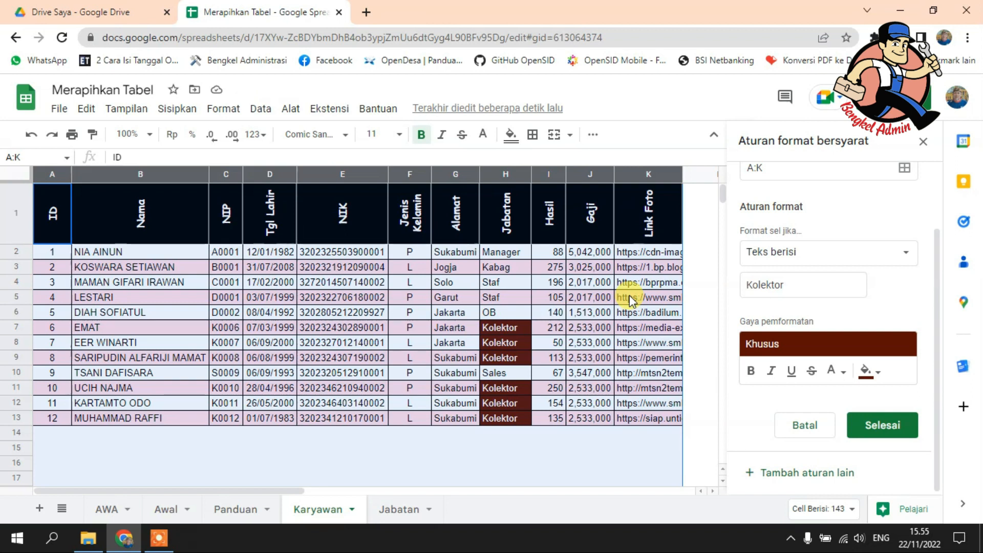
pyautogui.click(873, 372)
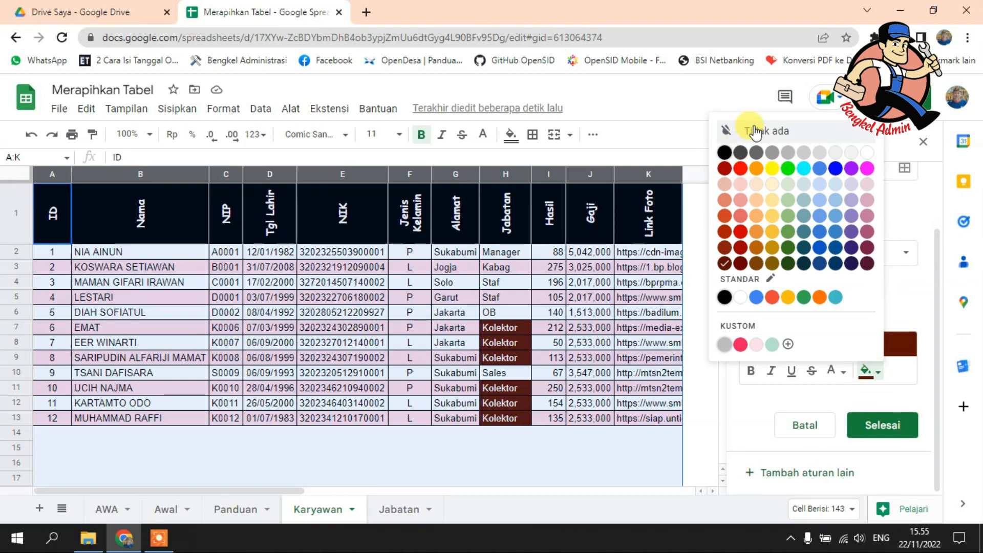
pyautogui.click(817, 426)
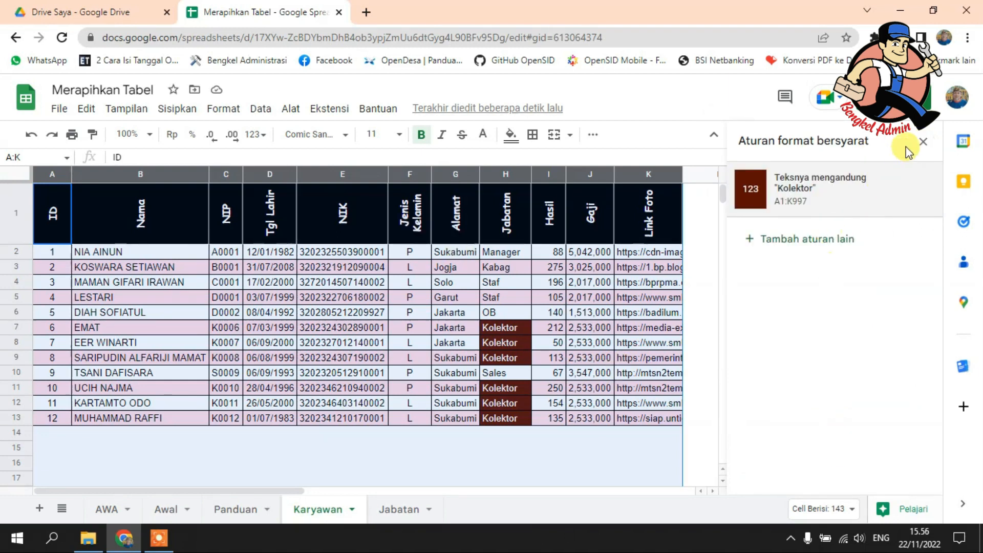
pyautogui.click(922, 141)
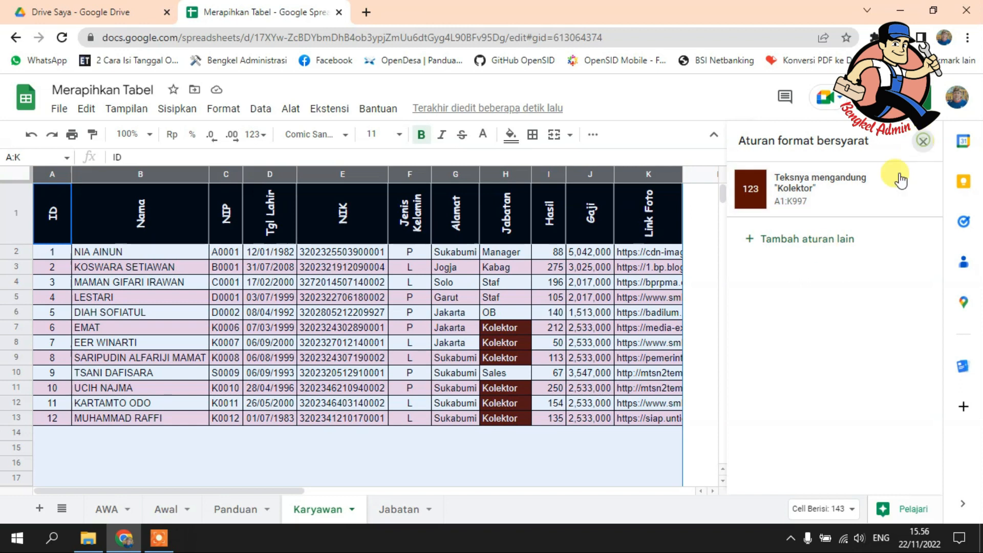